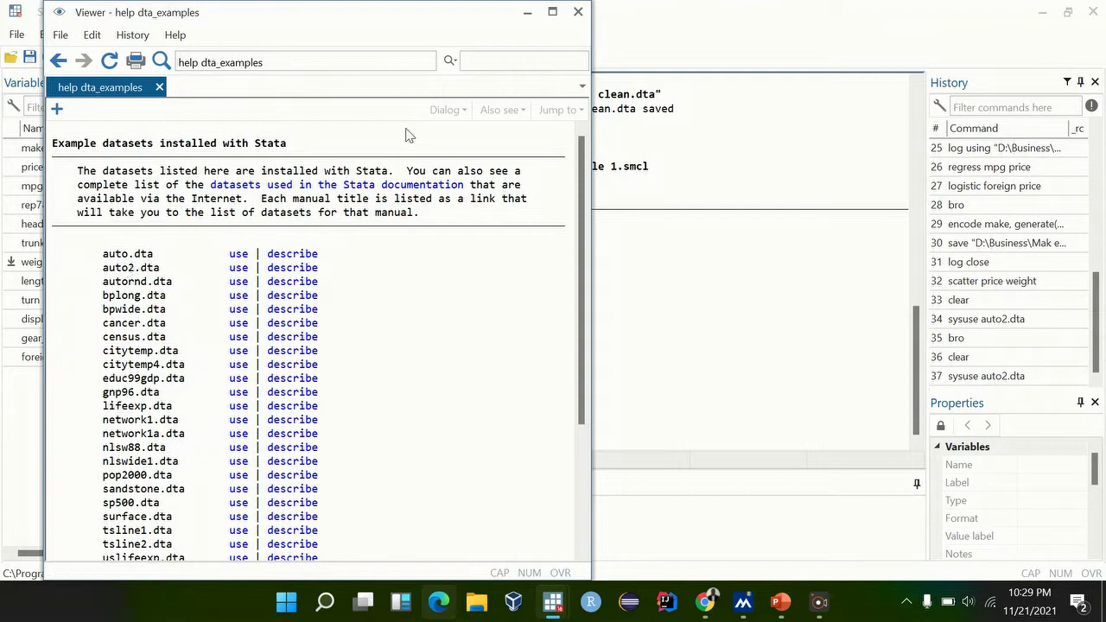
- Close the dta_examples help Viewer, leaving auto2.dta (1978 Automobile Data) loaded
left_click(579, 12)
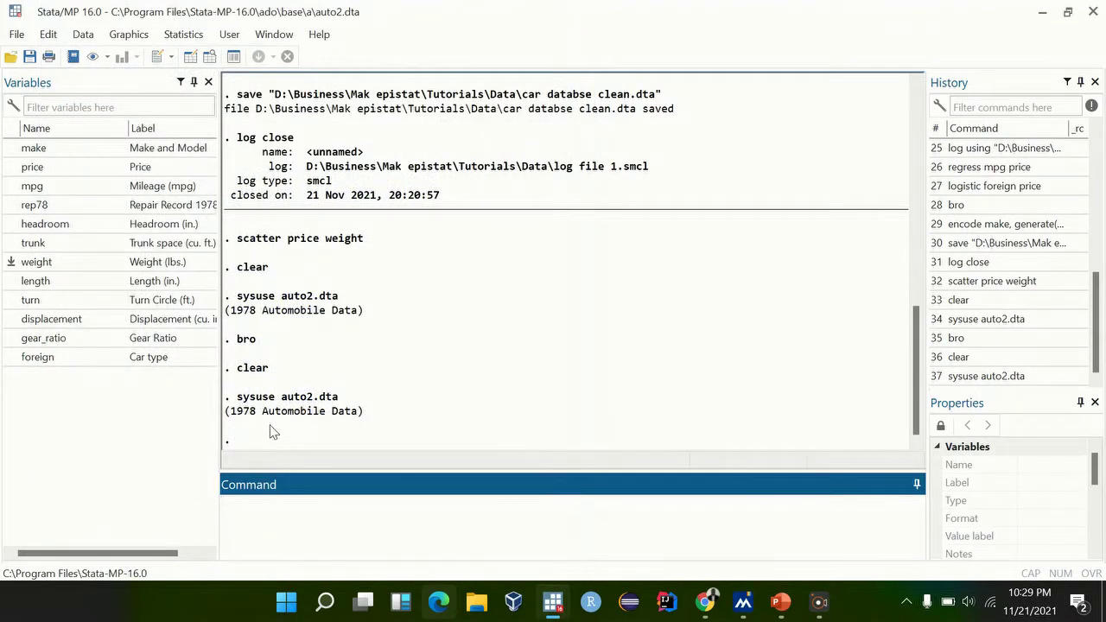
- Browse the auto2 data with the bro command, showing 74 observations and 12 variables
left_click(245, 405)
left_click_drag(243, 404, 341, 400)
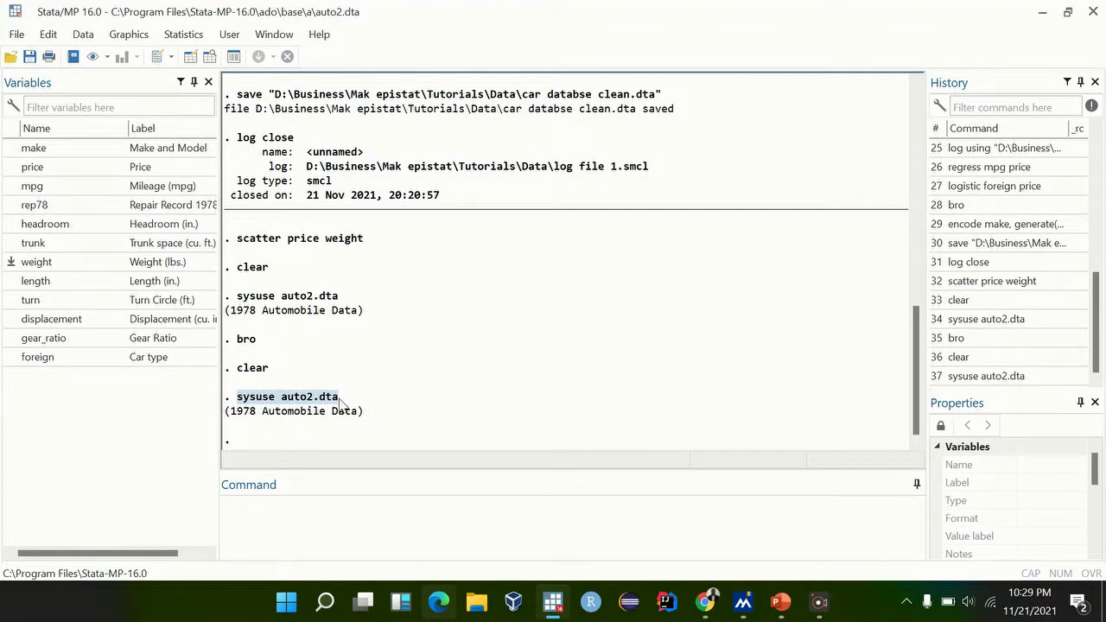
left_click(295, 513)
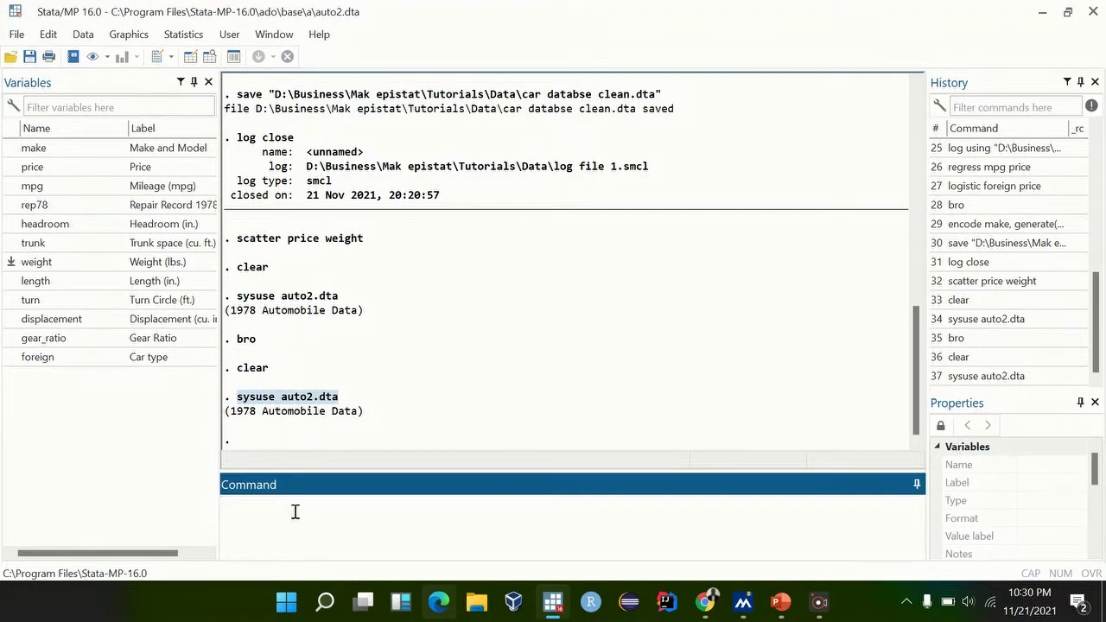
type("bro")
key("Return")
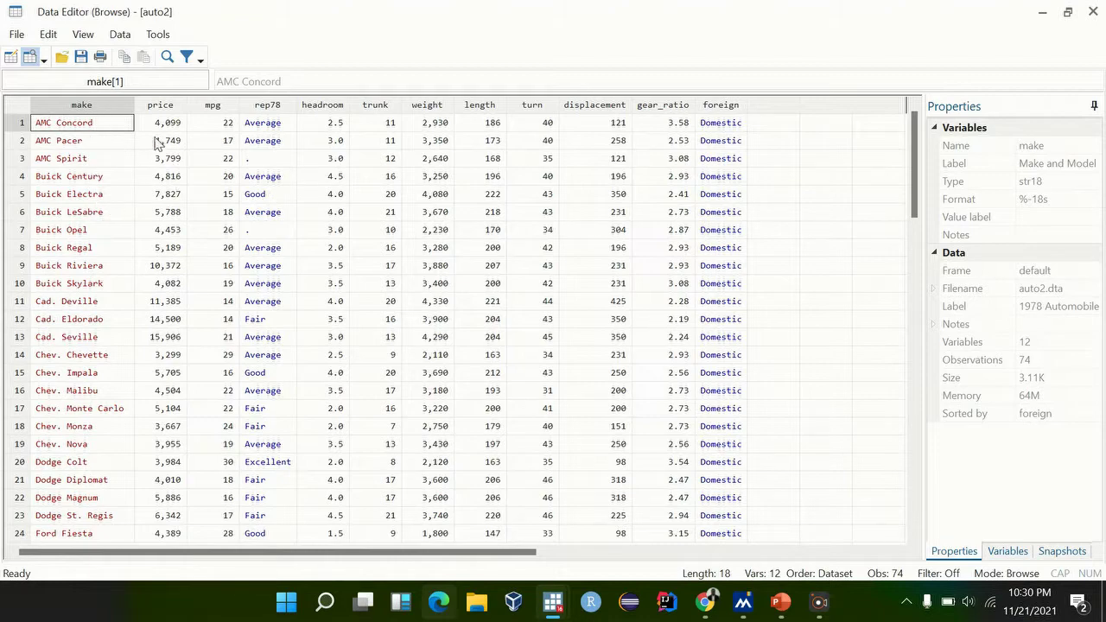
- Inspect the rep78, foreign and make values for AMC Concord, AMC Pacer and Buick Century
left_click(274, 127)
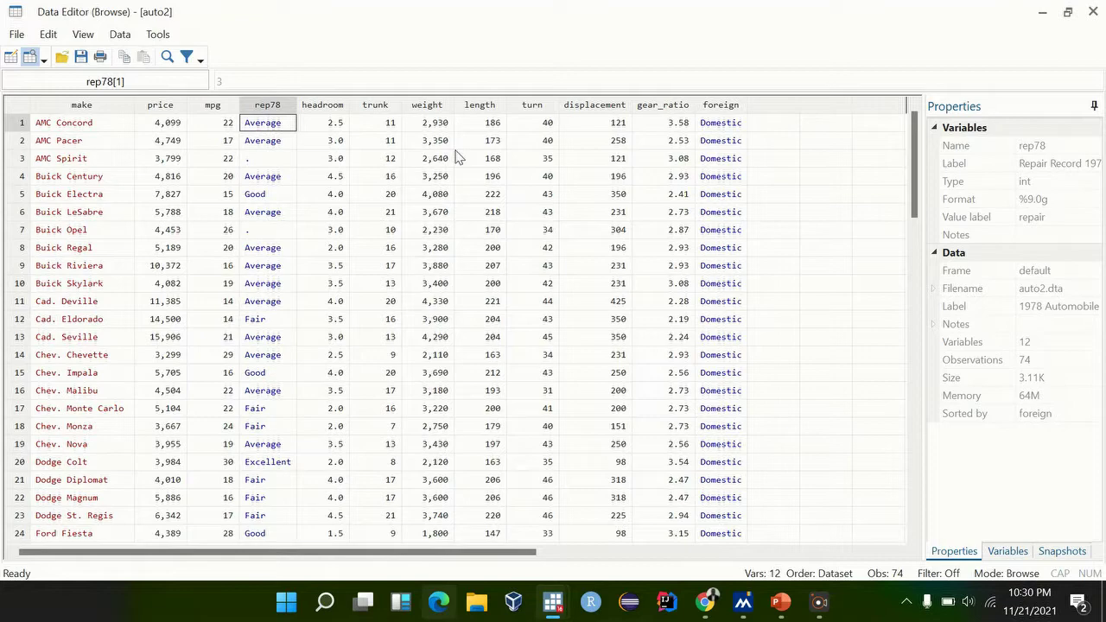
left_click(721, 141)
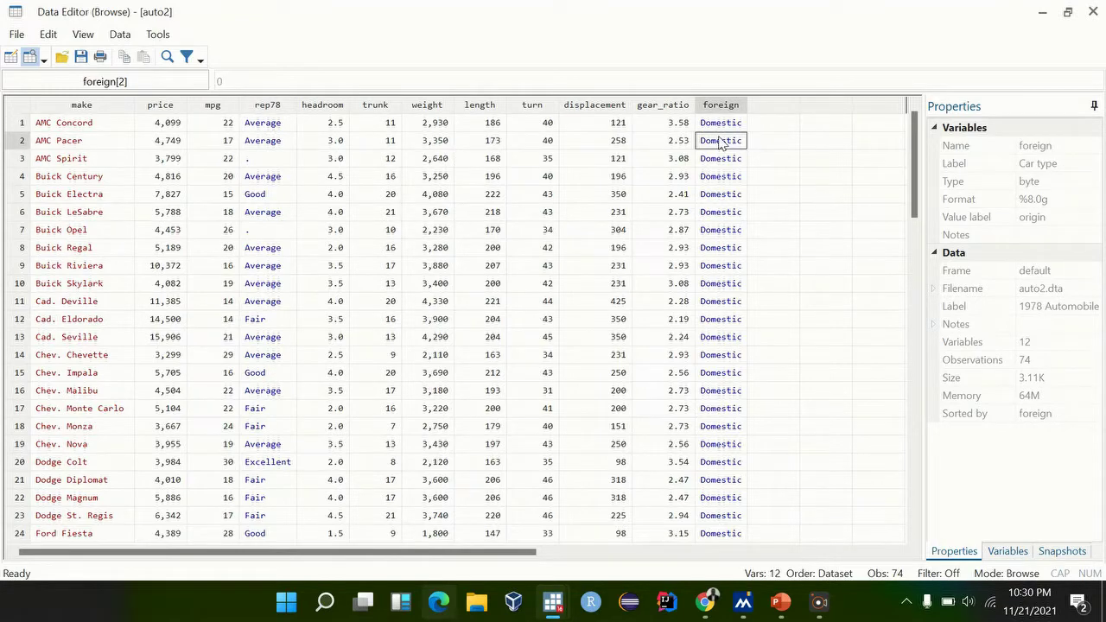
left_click(95, 179)
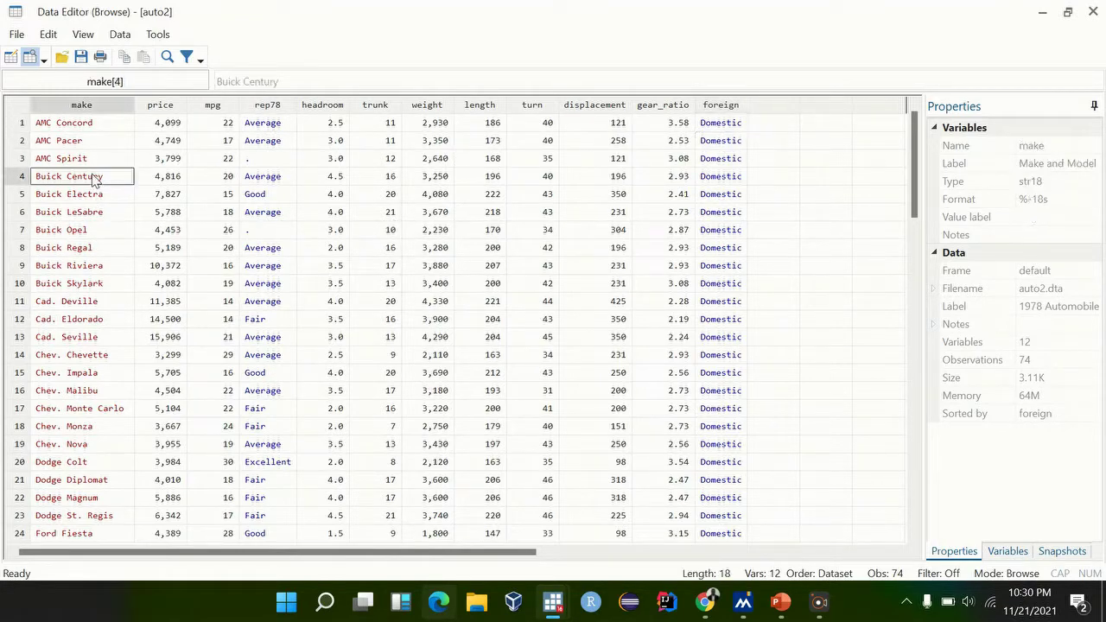
scroll(95, 179, "down", 1)
scroll(95, 179, "up", 1)
left_click(81, 126)
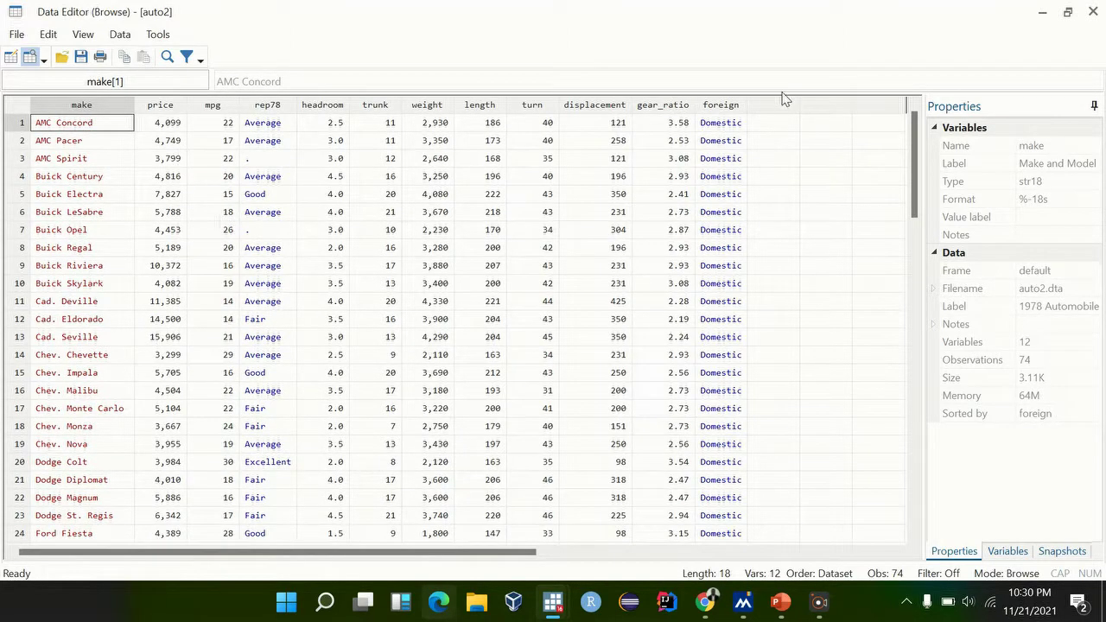
left_click(267, 127)
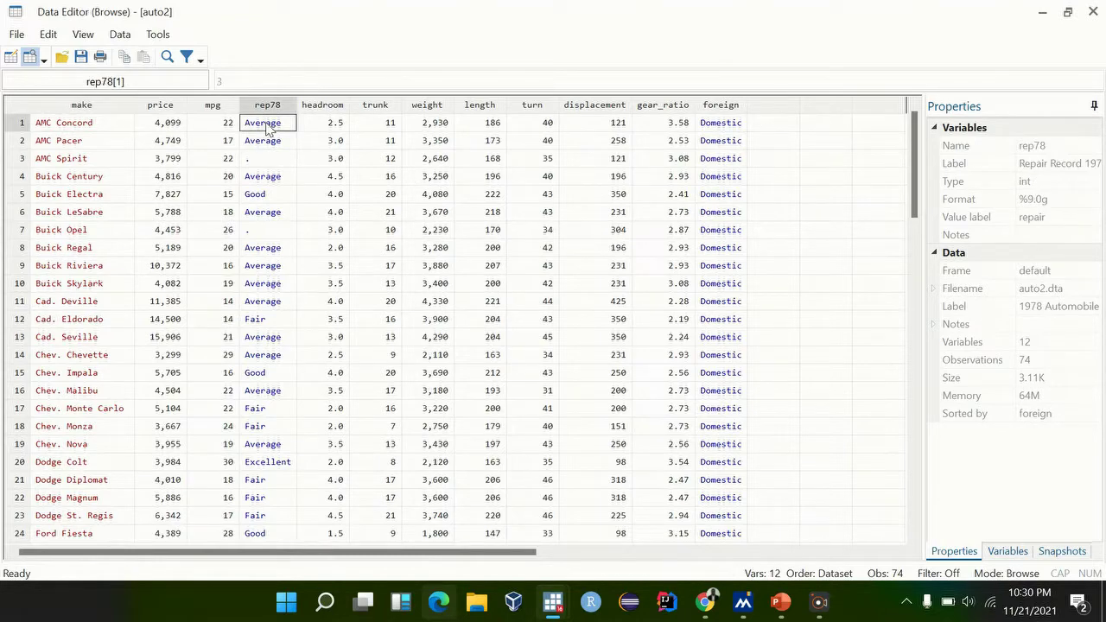
left_click(81, 130)
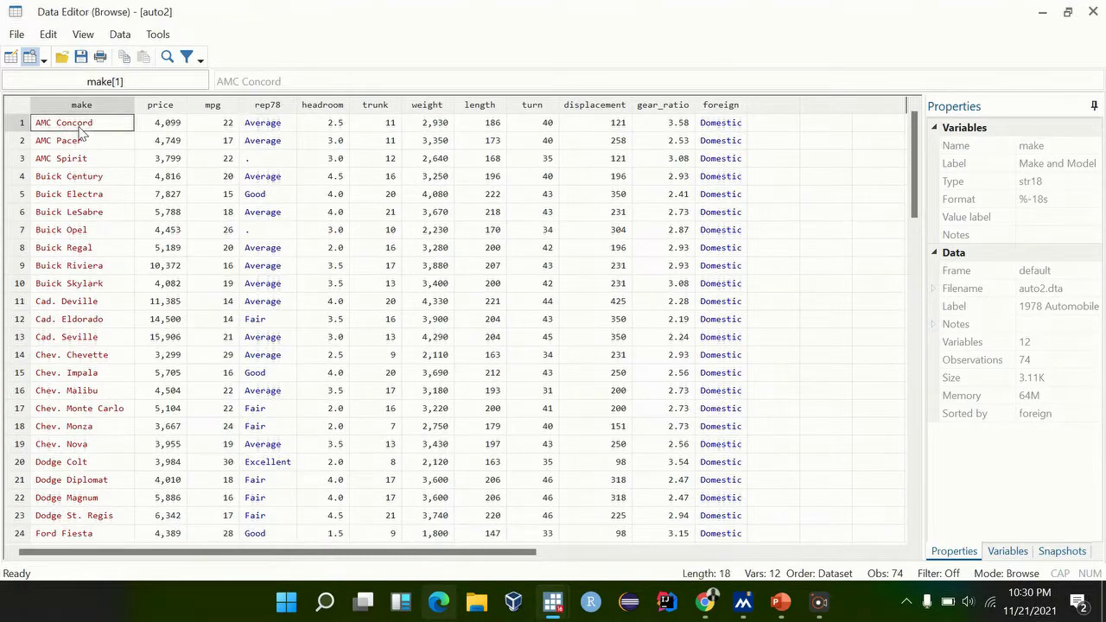
left_click(266, 128)
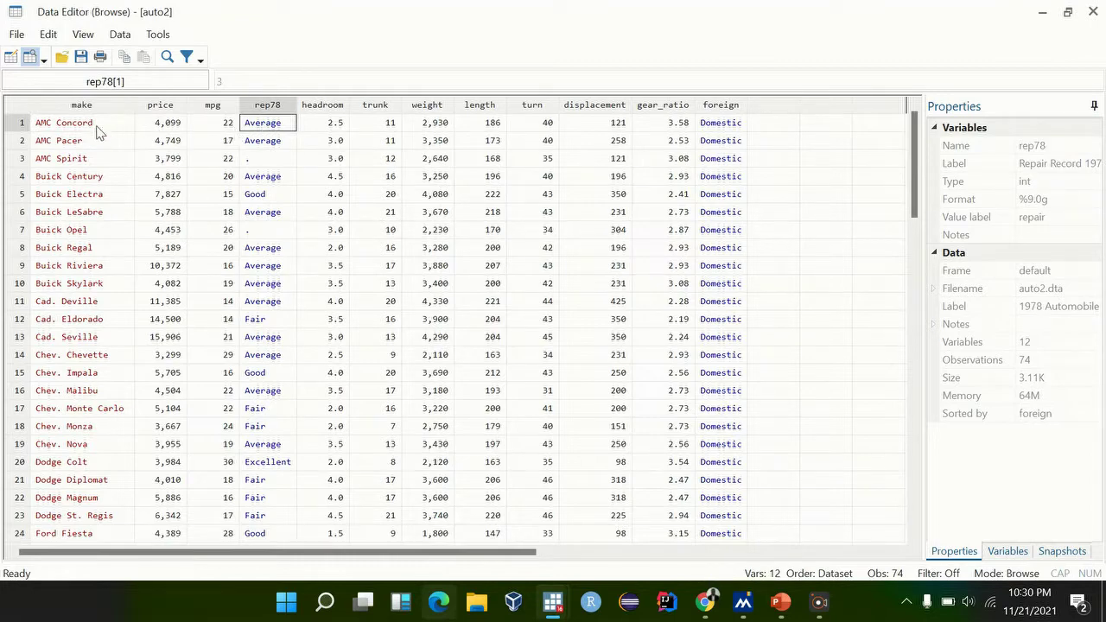
left_click(70, 129)
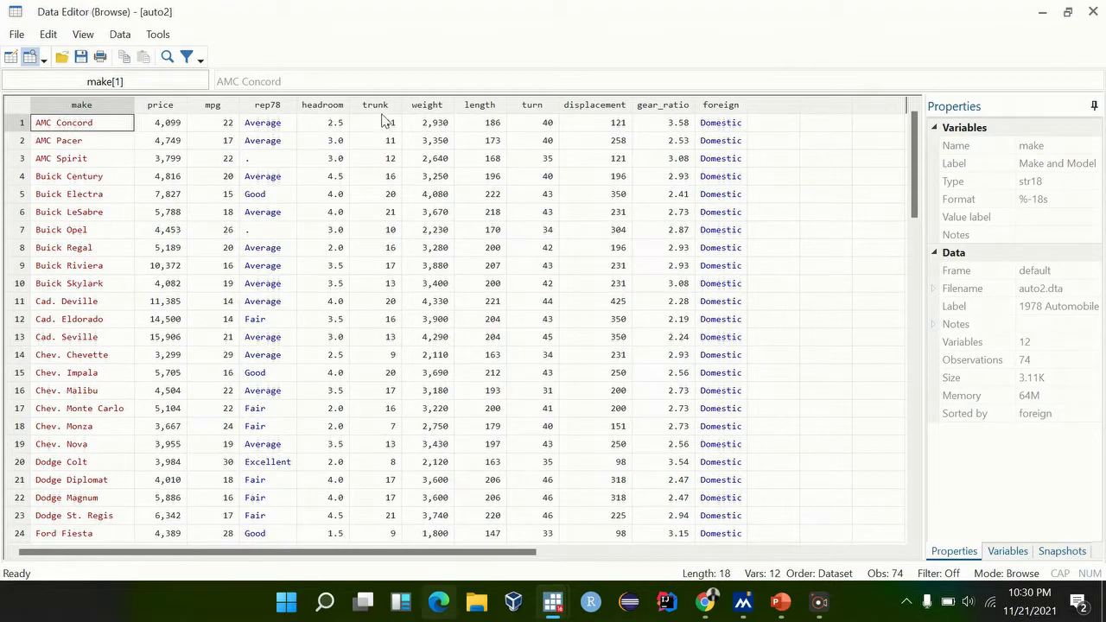
- Select the mpg and trunk columns, then close the Data Editor
left_click(230, 104)
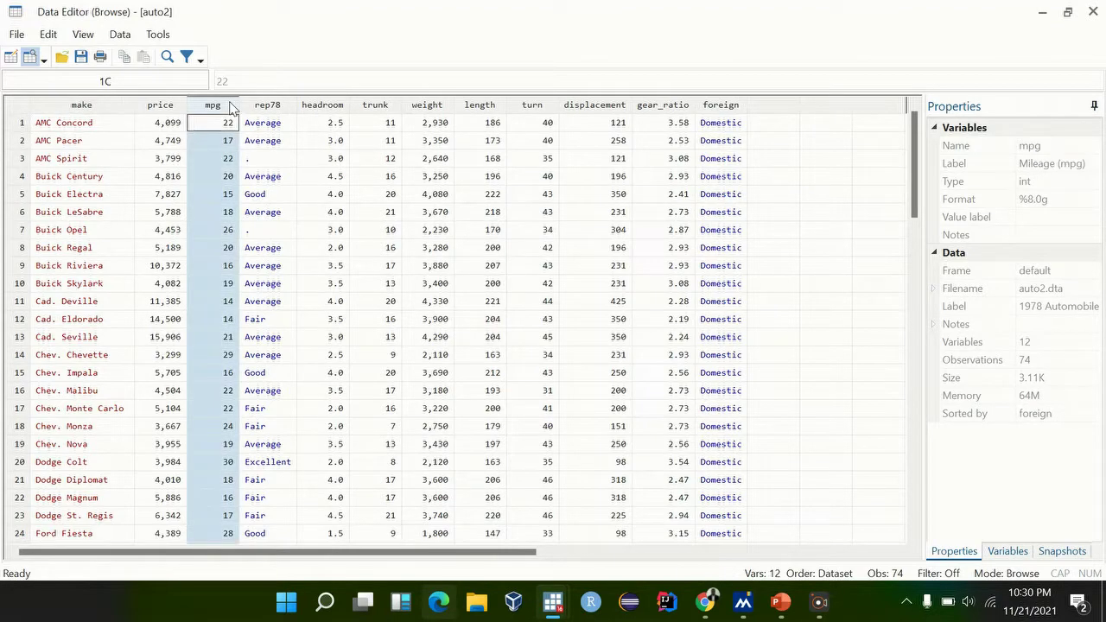
left_click(387, 107)
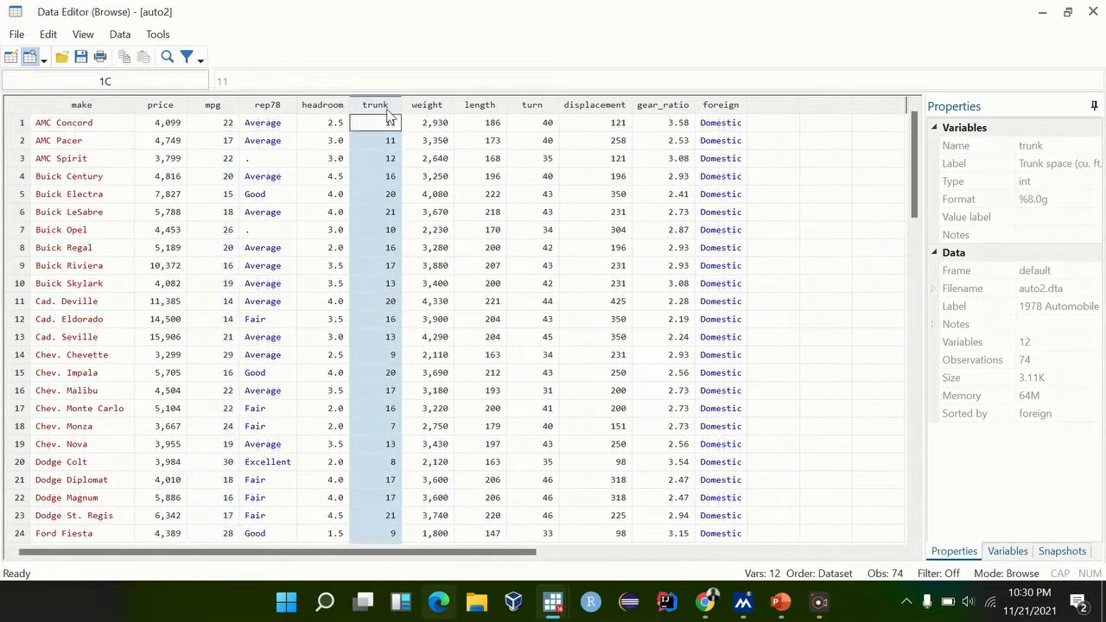
left_click(1096, 10)
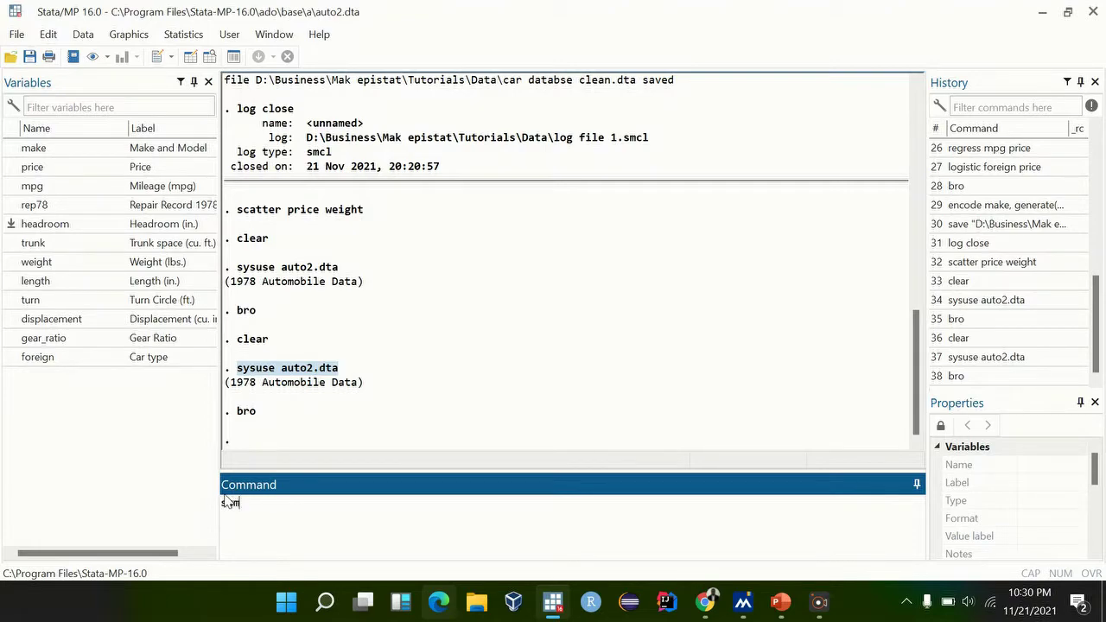
- Summarize mpg (mean 21.2973, min 12, max 41), then draw a histogram of mpg
left_click(12, 187)
key("Return")
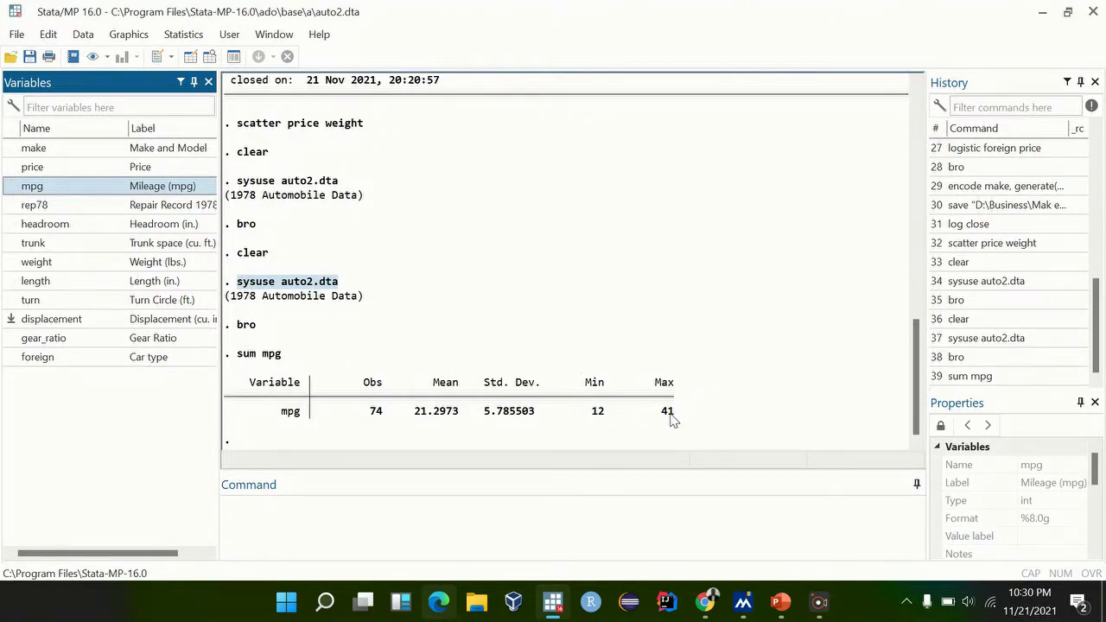
left_click(254, 534)
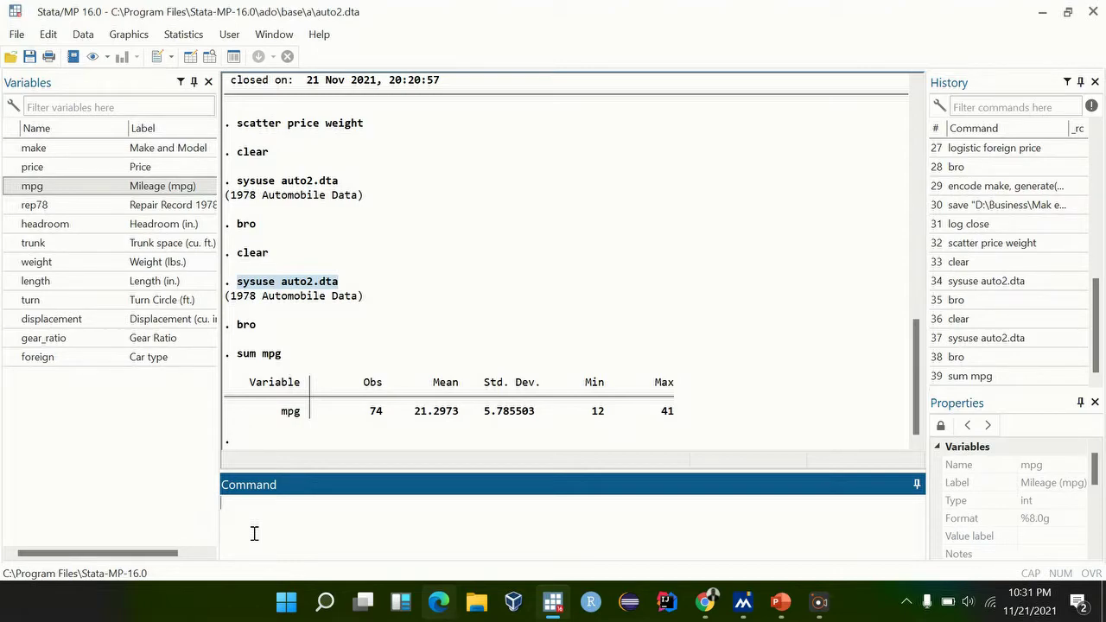
type("histogram")
left_click(11, 187)
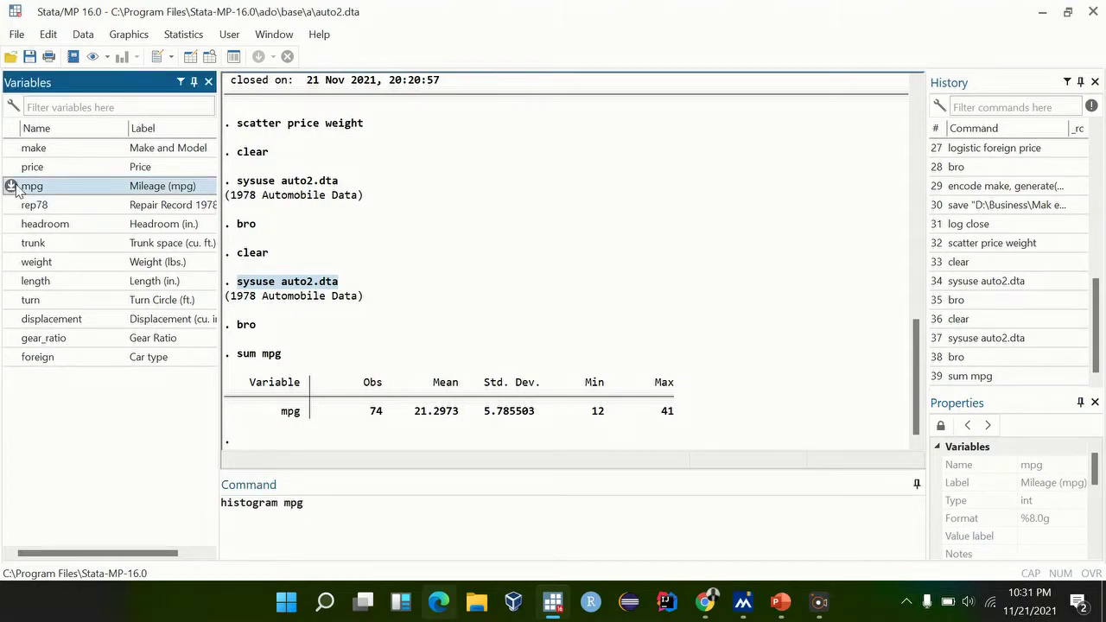
left_click(342, 516)
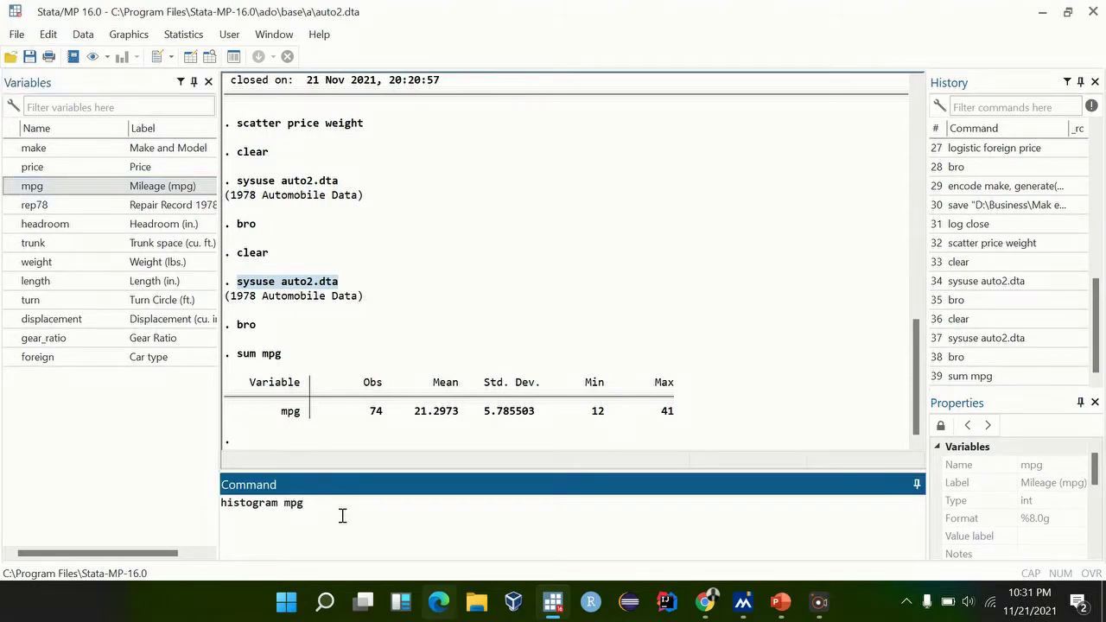
key("Return")
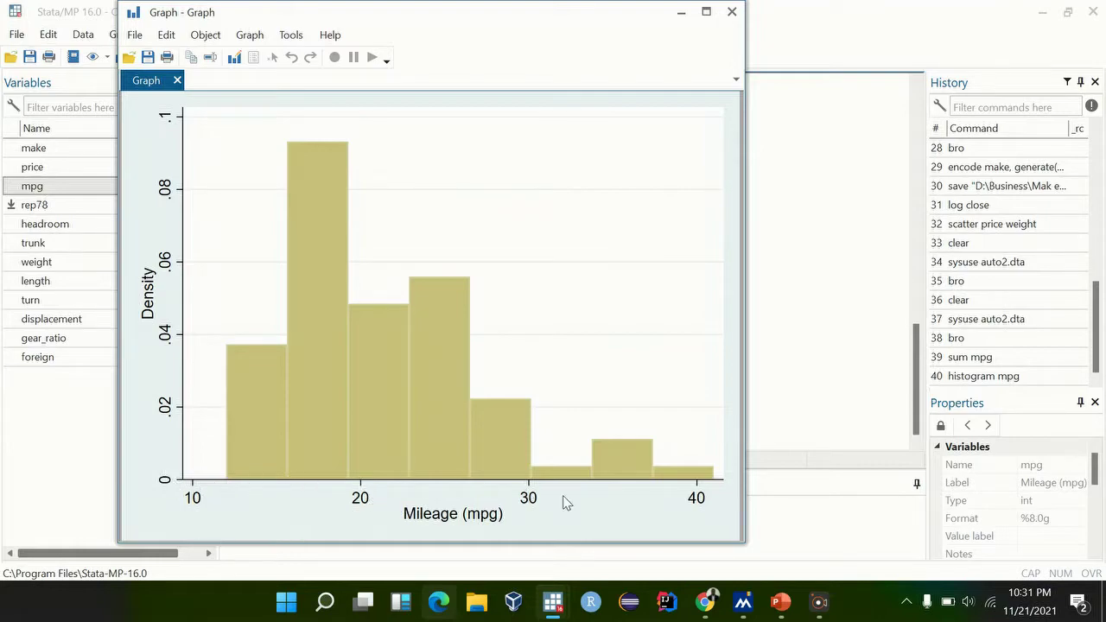
- Close the Graph window after reviewing the eight-bin mpg density histogram
left_click(733, 12)
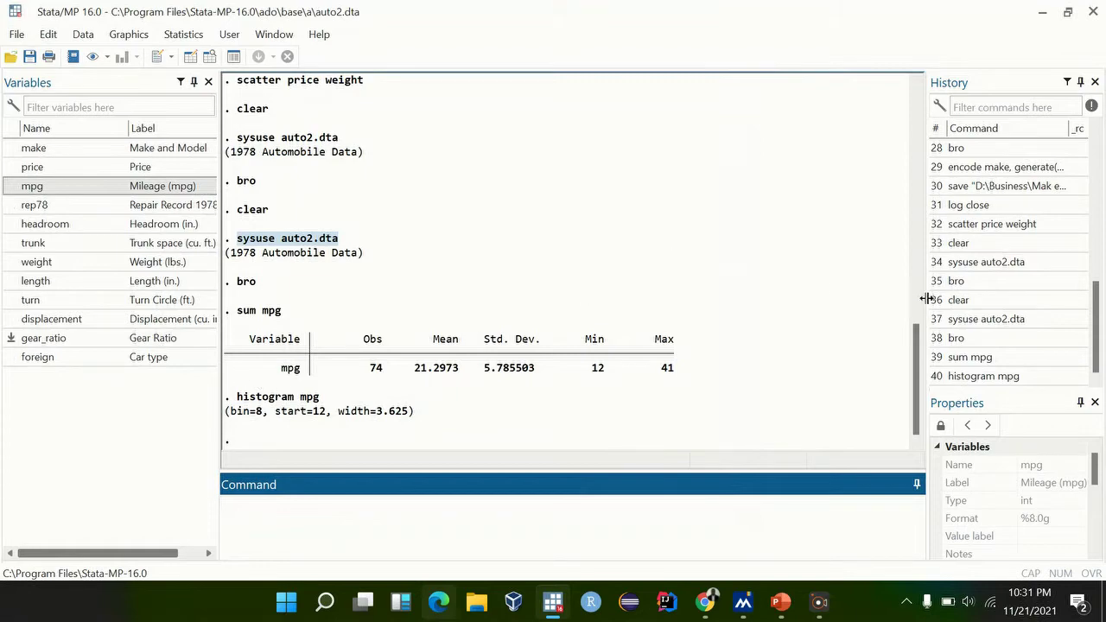
- Rerun histogram mpg with the freq option to show frequency counts
left_click(986, 380)
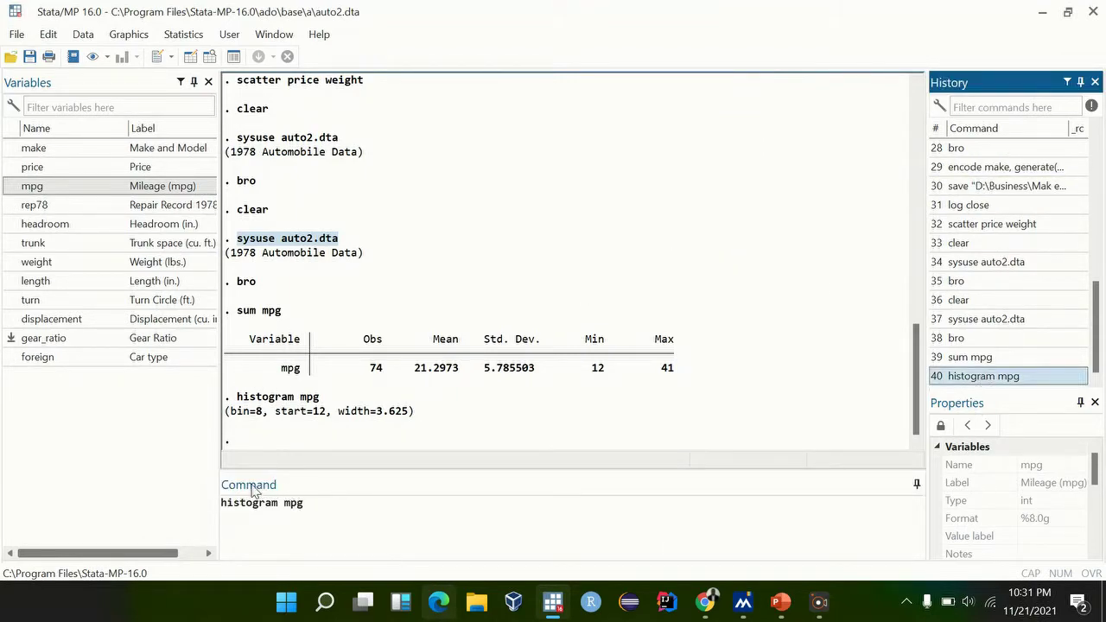
left_click(340, 510)
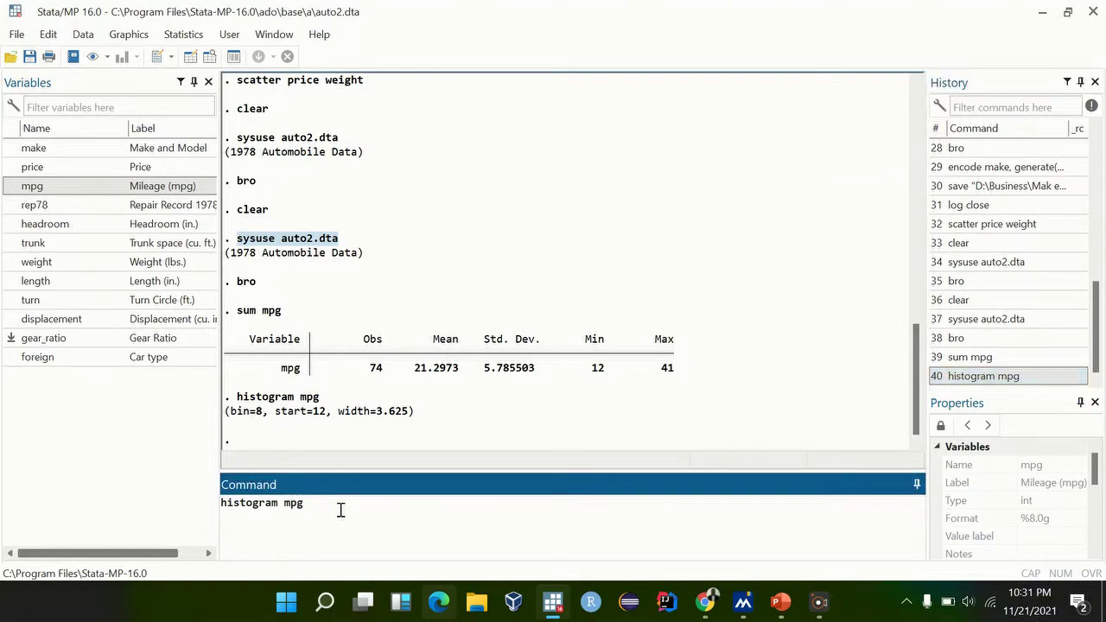
type(", freq")
key("Return")
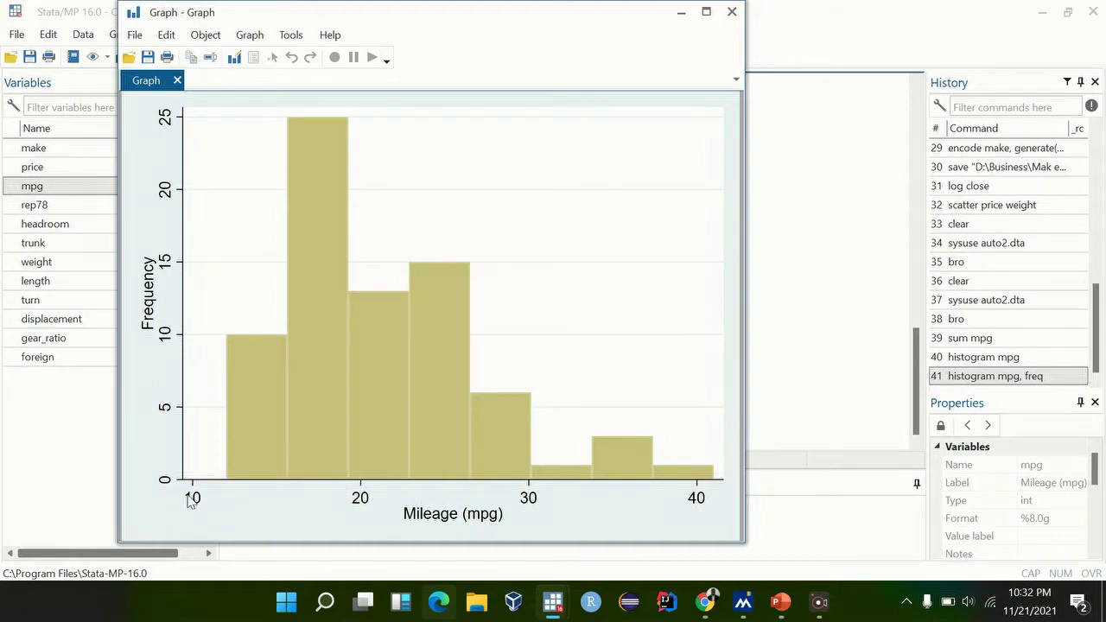
- Bring the frequency histogram of mpg back to the front, review it, and close it
left_click(818, 371)
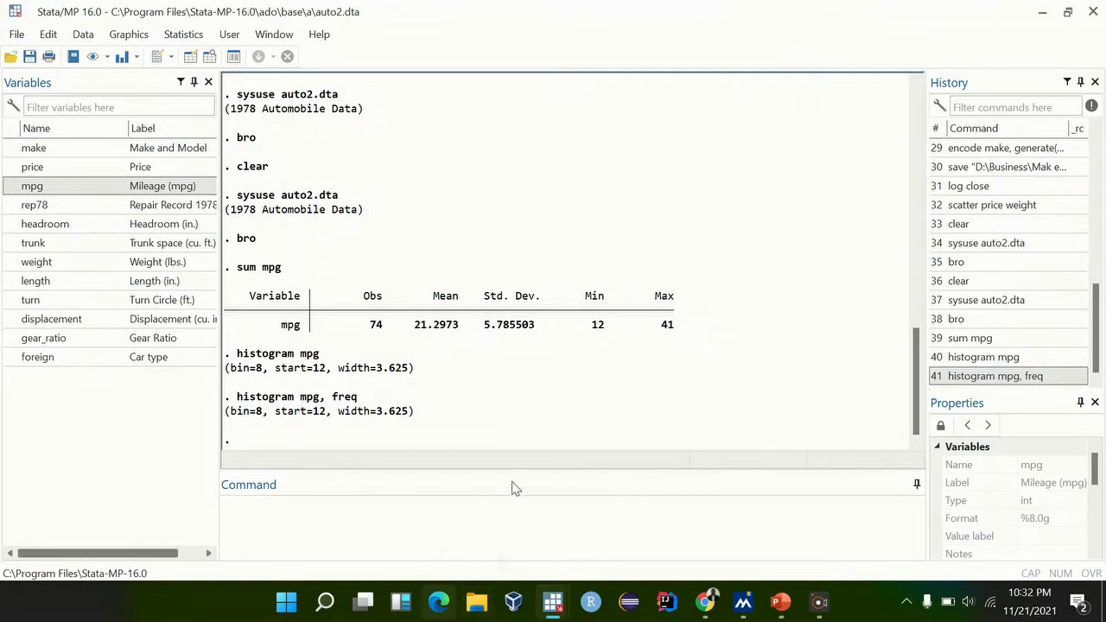
left_click(530, 499)
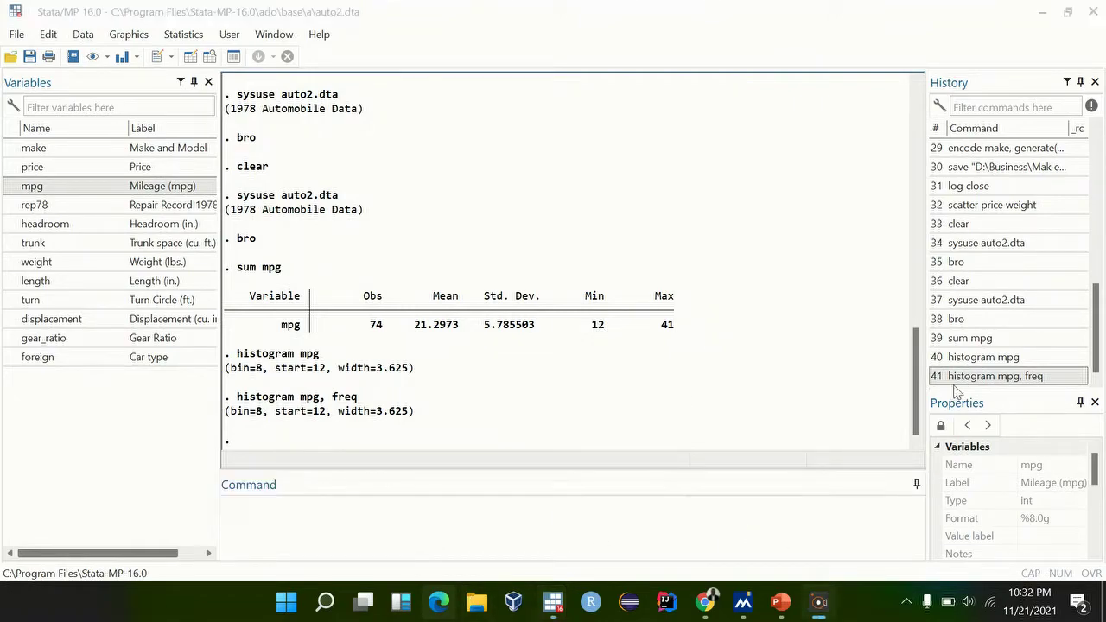
left_click(899, 600)
mouse_move(553, 603)
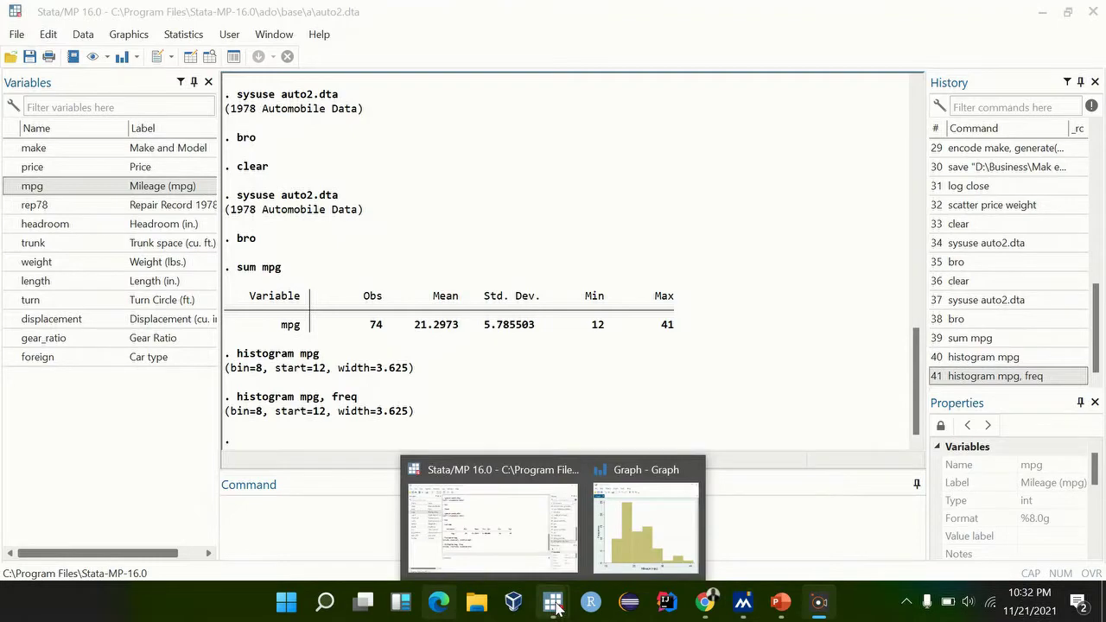
left_click(640, 542)
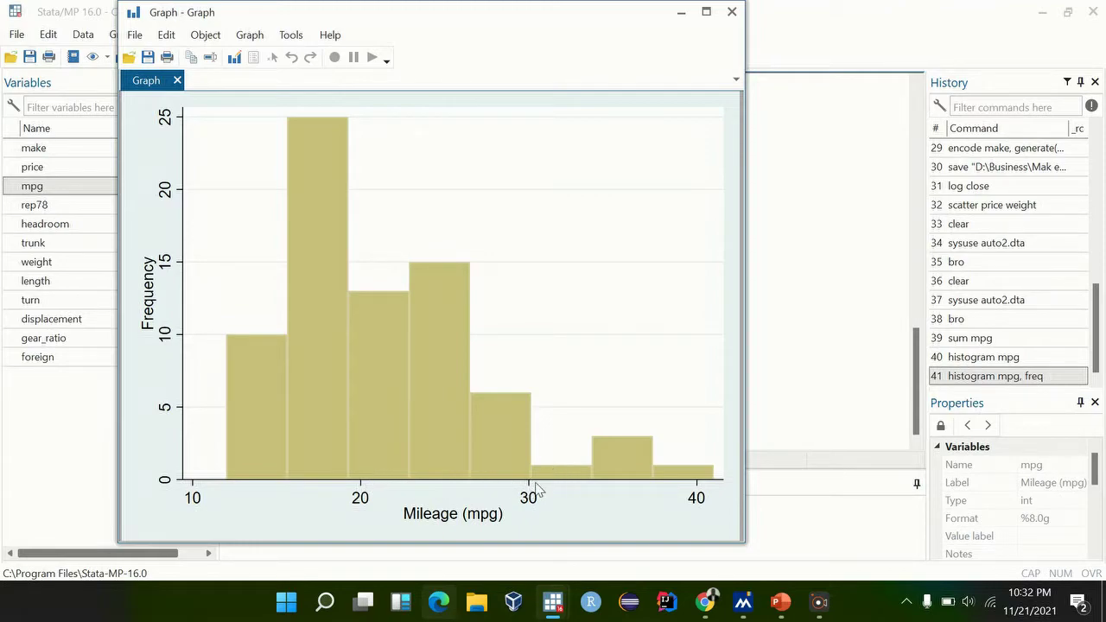
left_click(733, 11)
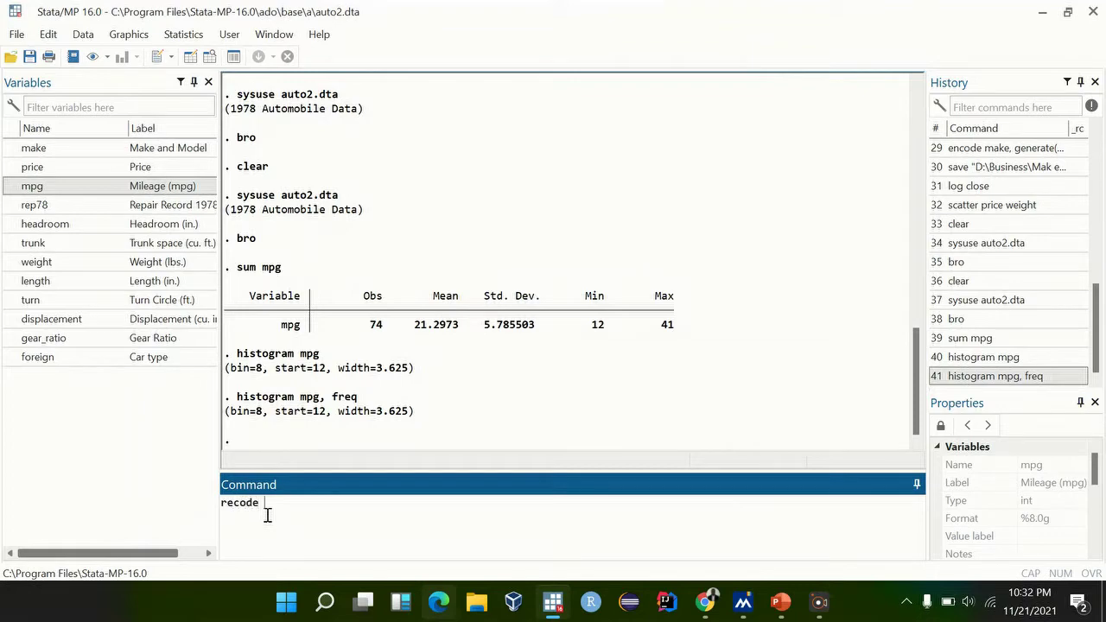
- Run recode mpg min/19=1 20/30=2 31/max=3, gen(mpg_cat) to create mpg_cat
mouse_move(12, 189)
left_click(12, 189)
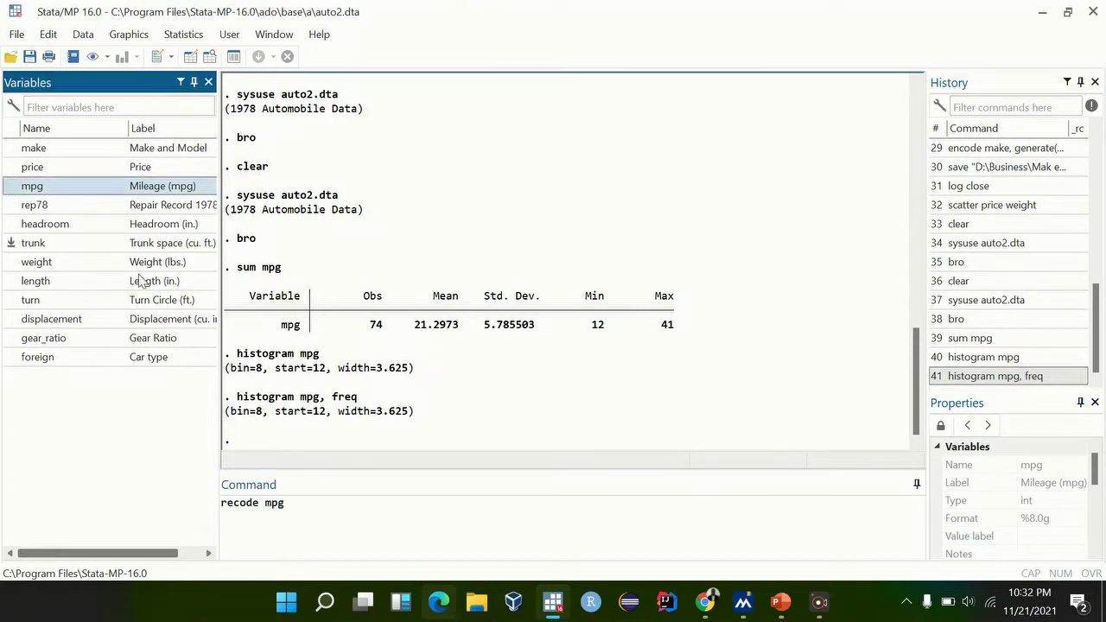
left_click(307, 512)
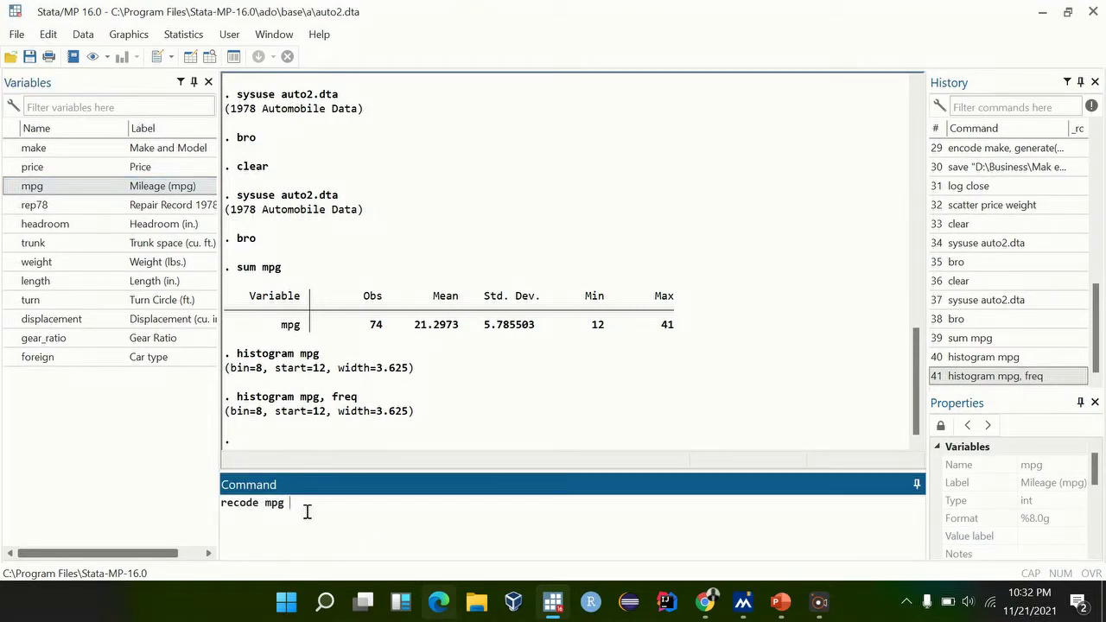
type("min/19=1 2")
type("0/3")
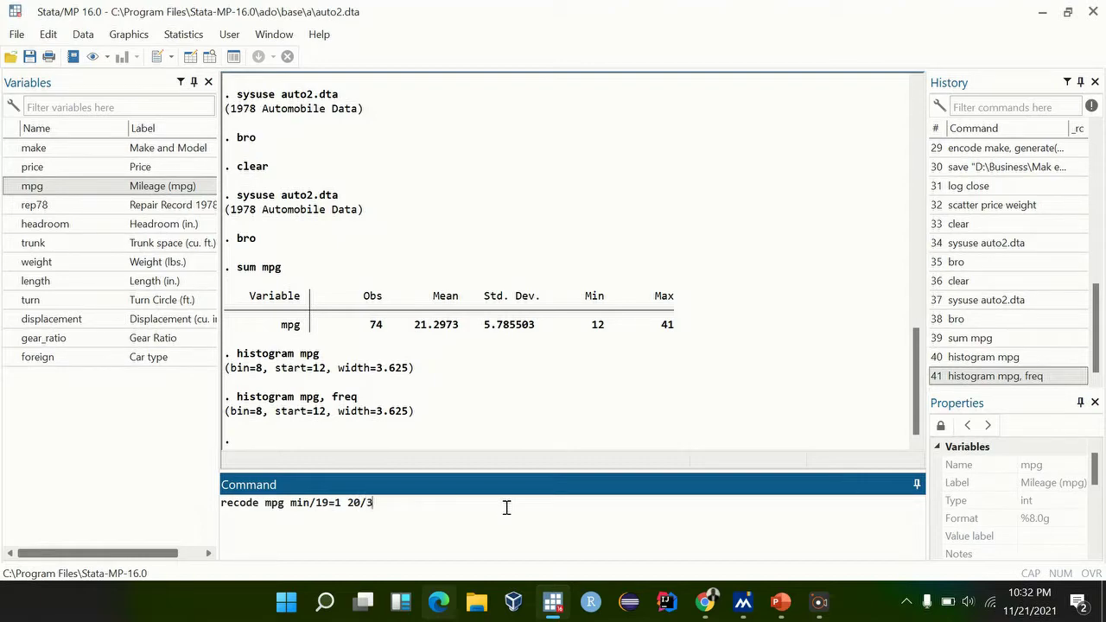
type("0=2 31/")
type("max=3")
type(",")
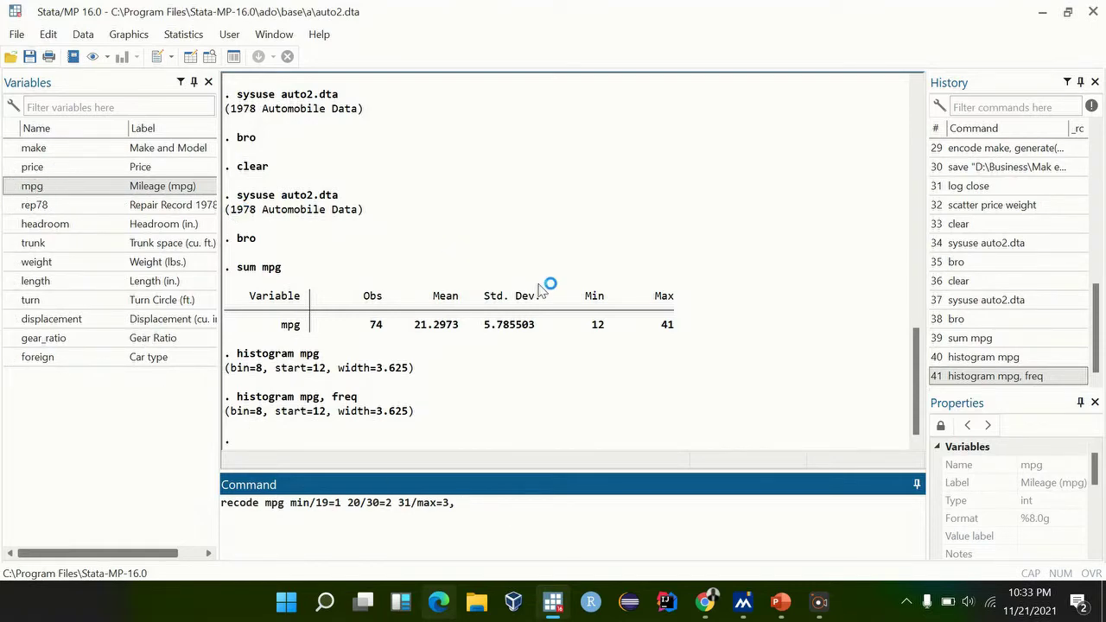
type(" gen(mpg_c")
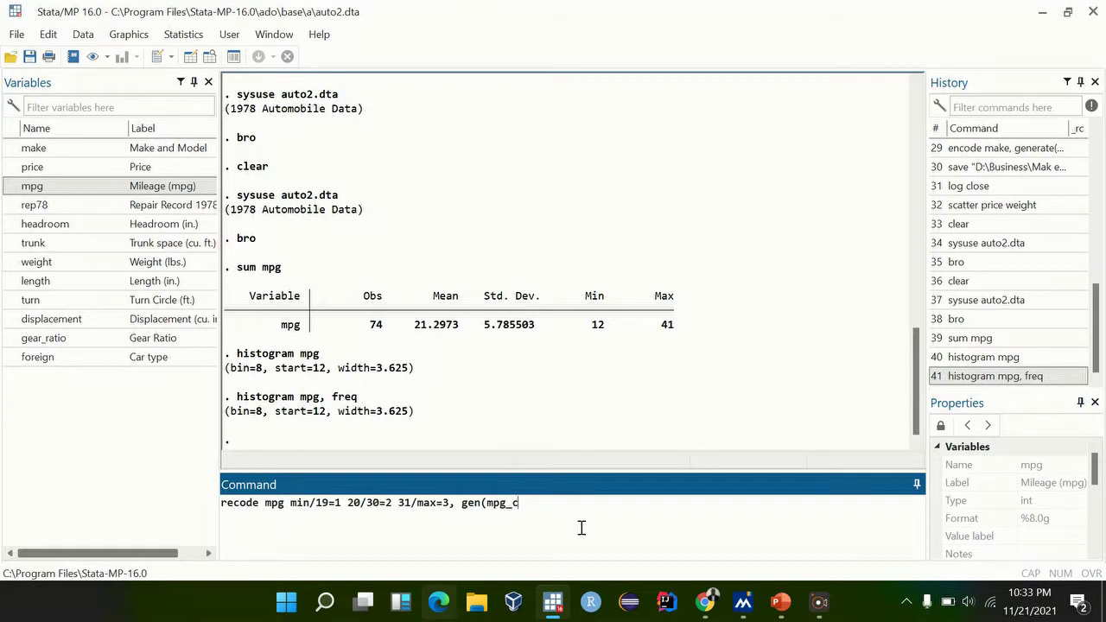
type("at")
key("Return")
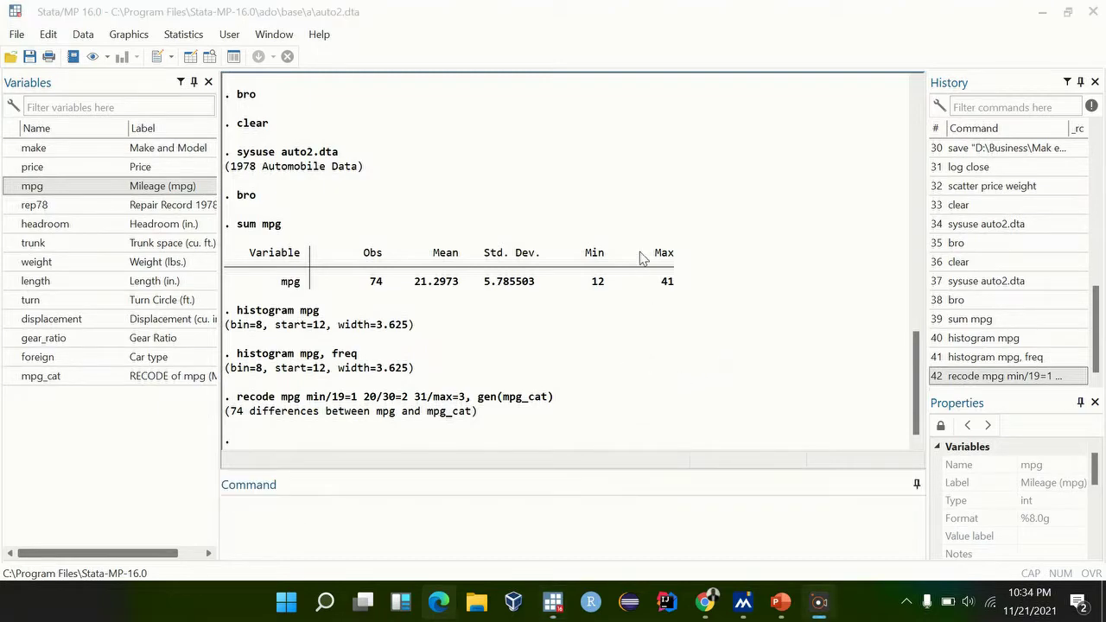
- Tabulate mpg_cat, showing 35, 34 and 5 cars in the three categories
left_click(258, 536)
type("ta")
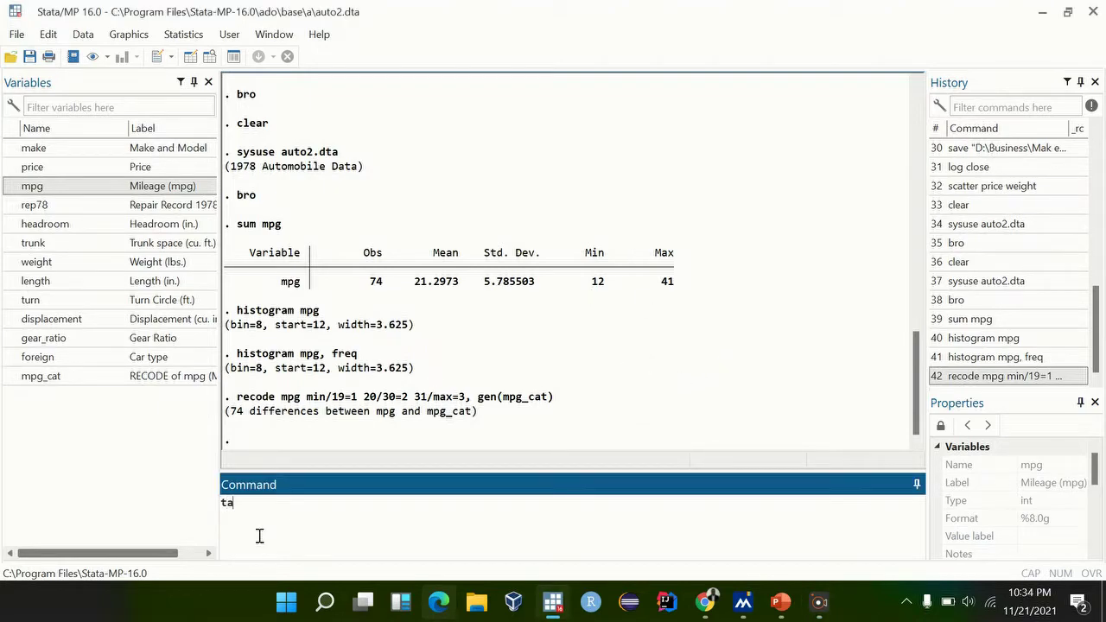
type("b")
left_click(12, 379)
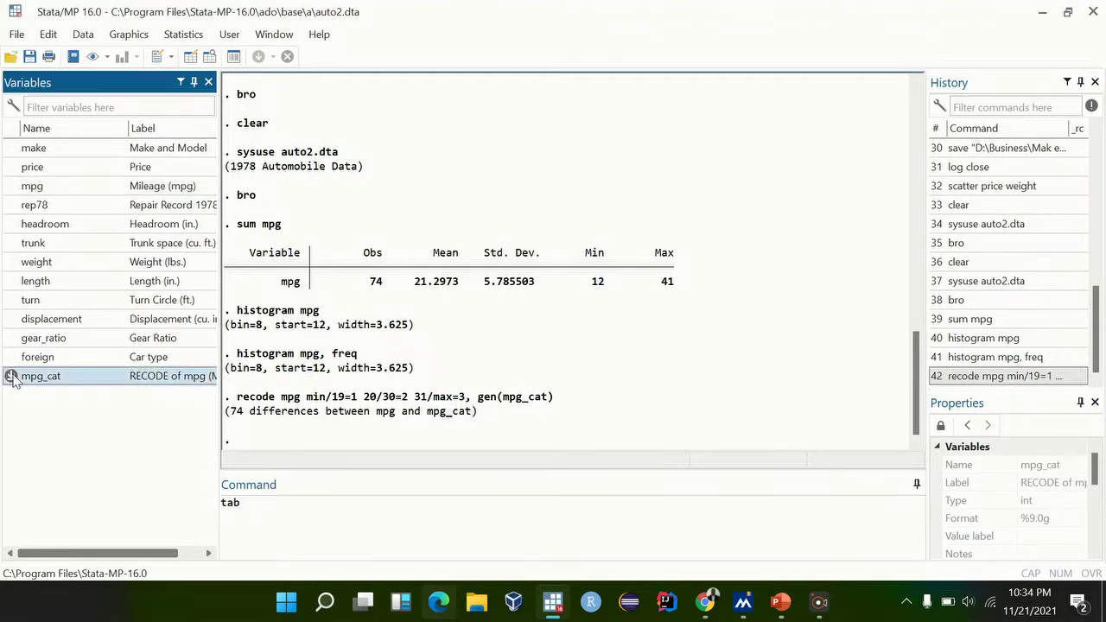
left_click(11, 377)
key("Return")
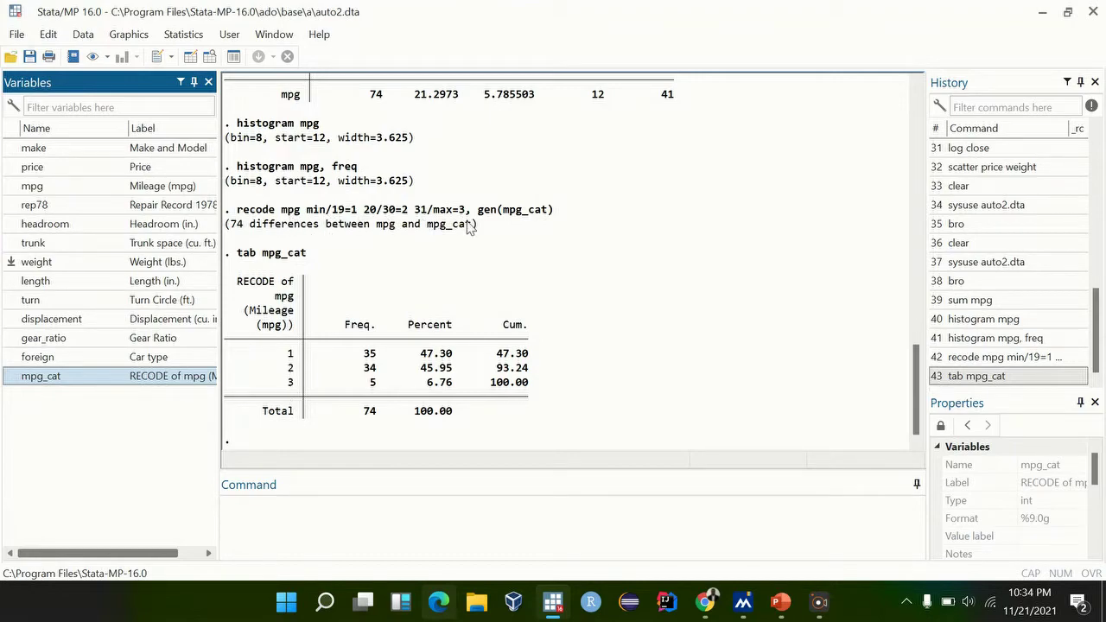
left_click(343, 502)
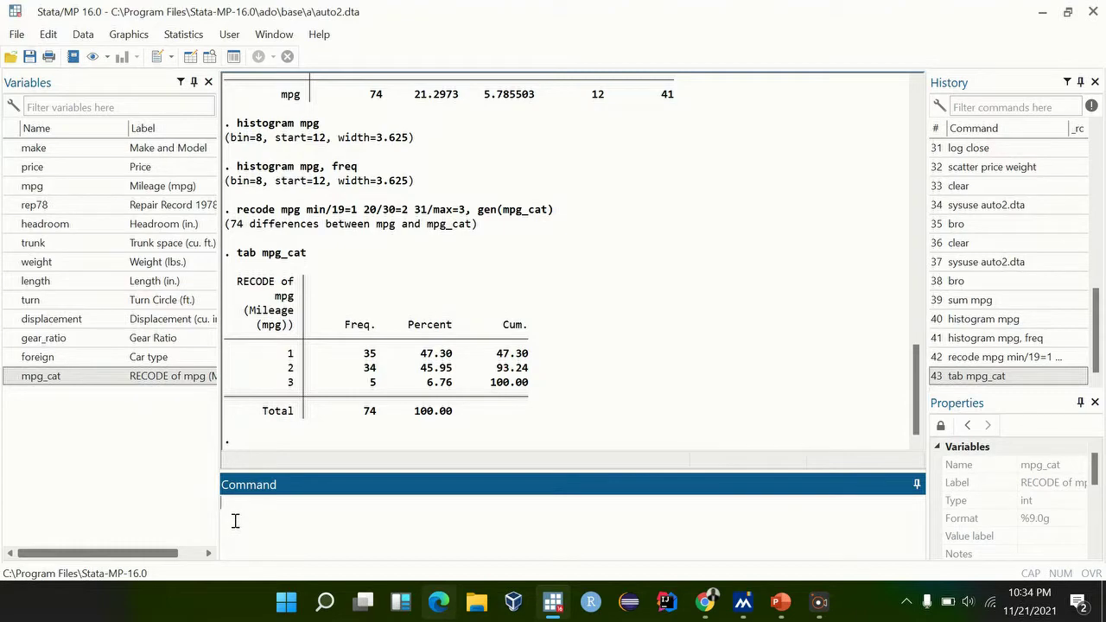
type("gen MPG_cat =.")
- Create MPG_cat filled with missing values and begin the replace MPG_cat =1 if mpg command
key("Return")
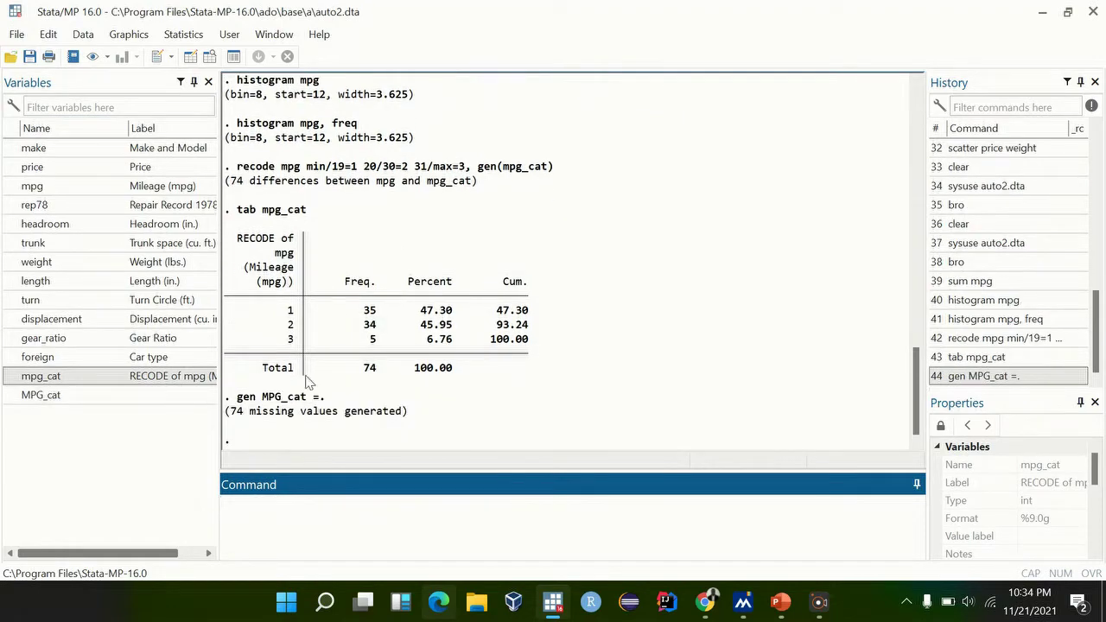
left_click(367, 424)
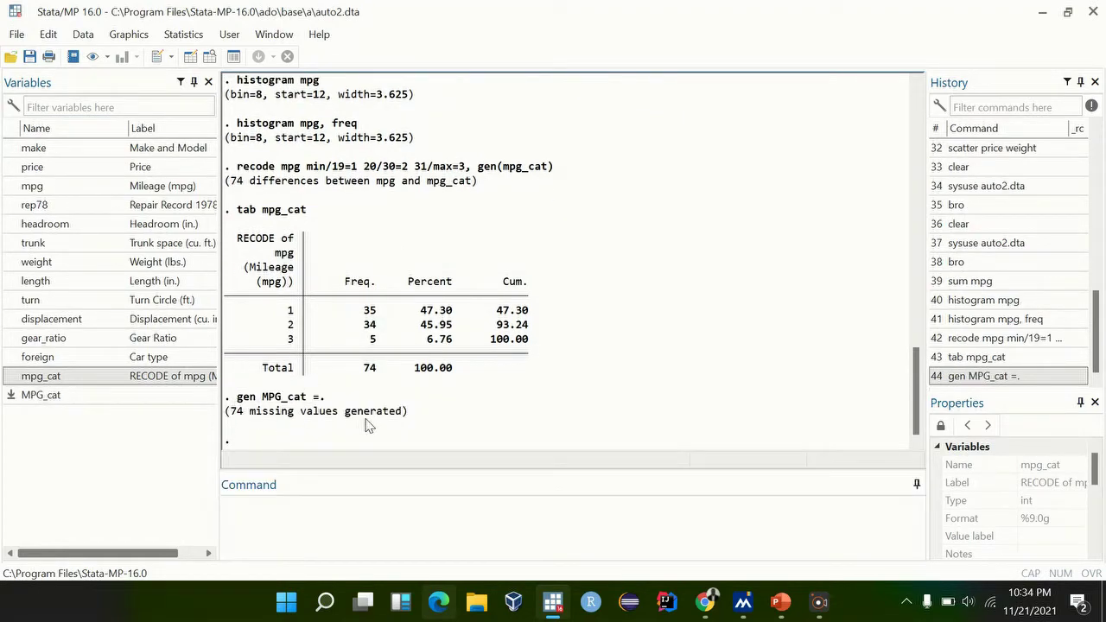
left_click(302, 526)
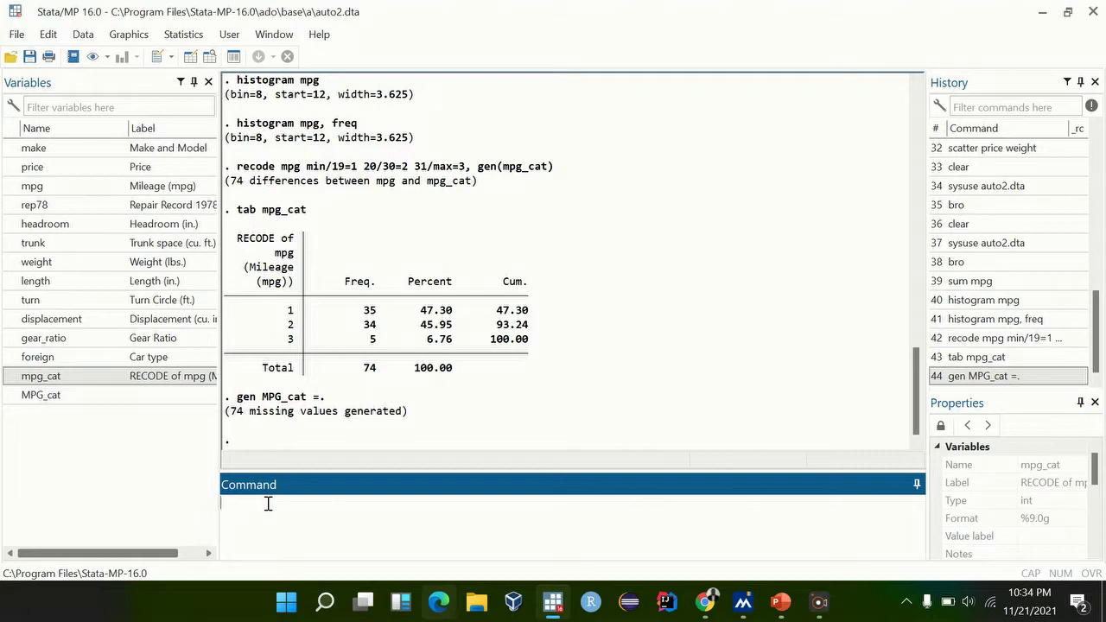
type("replace")
left_click(14, 397)
left_click(434, 524)
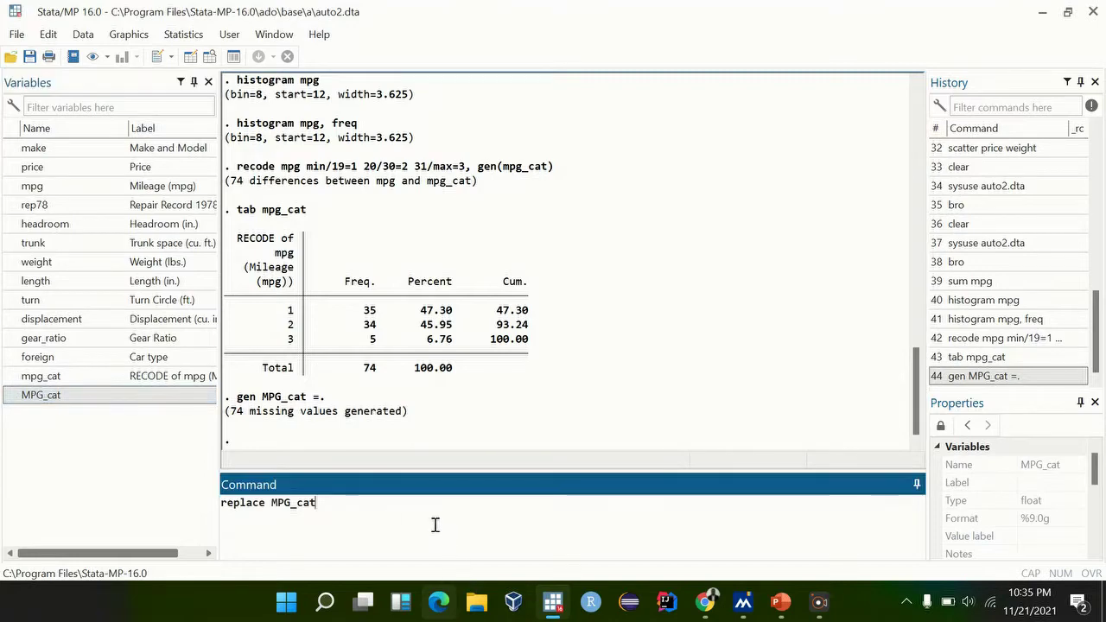
type("=1 if")
left_click(11, 186)
double_click(11, 186)
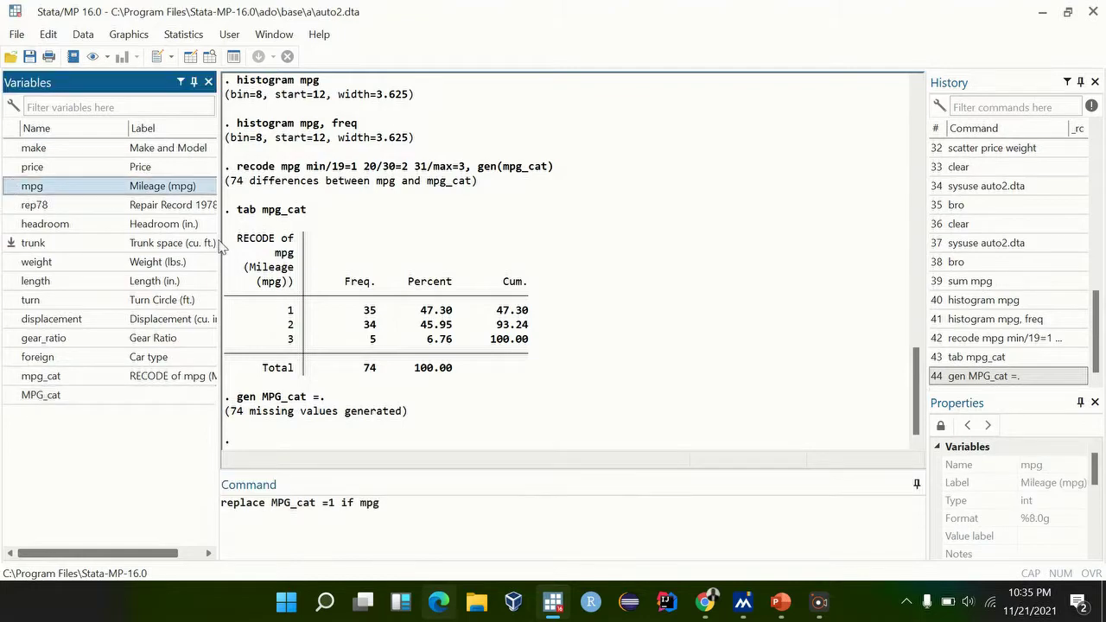
left_click(425, 506)
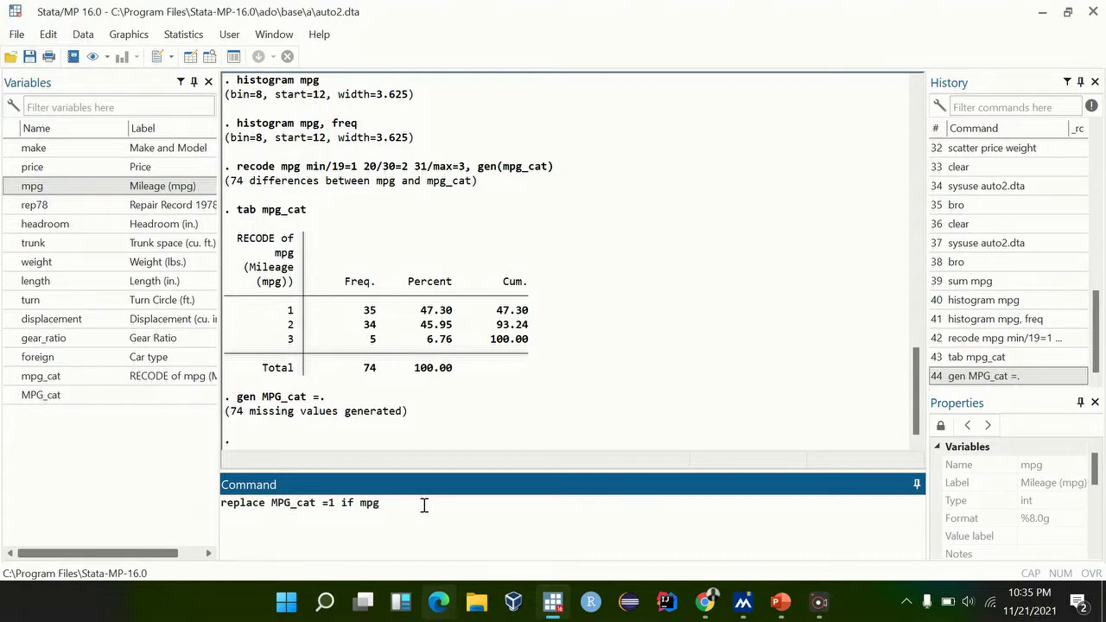
- Complete the condition mpg>12 & mpg<20 and run the replace, making 33 real changes
scroll(345, 178, "up", 7)
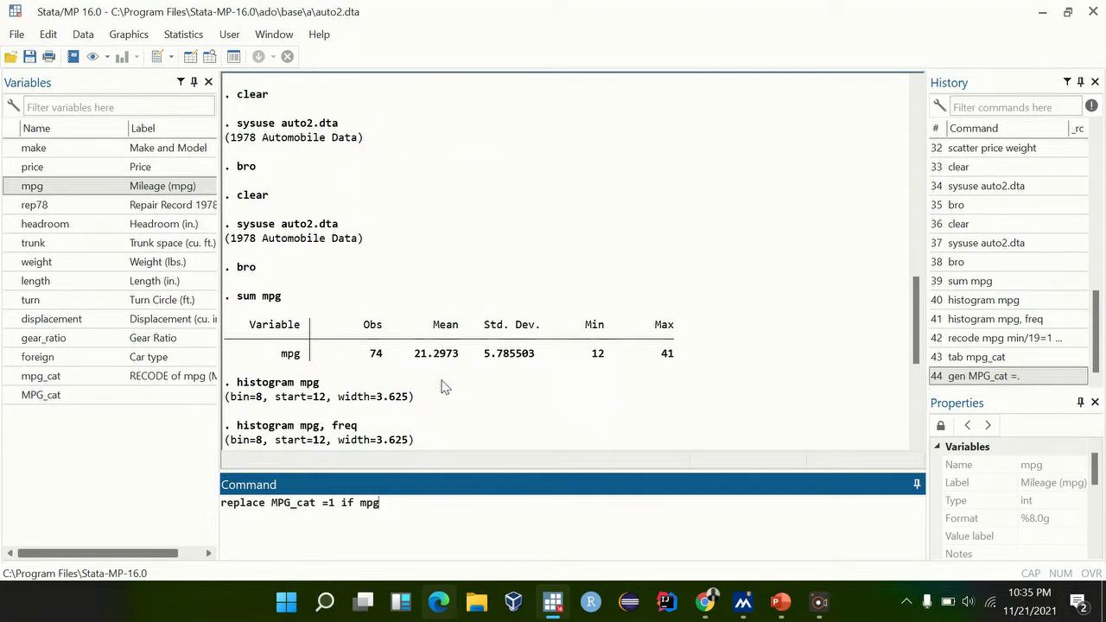
scroll(443, 387, "down", 7)
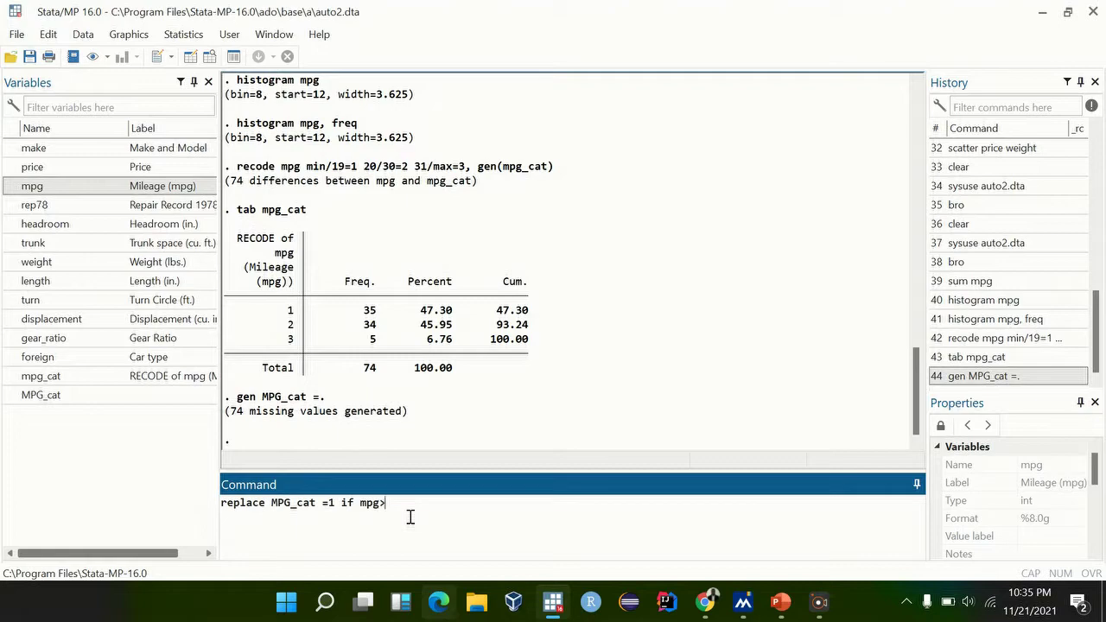
type("12 &")
left_click(11, 187)
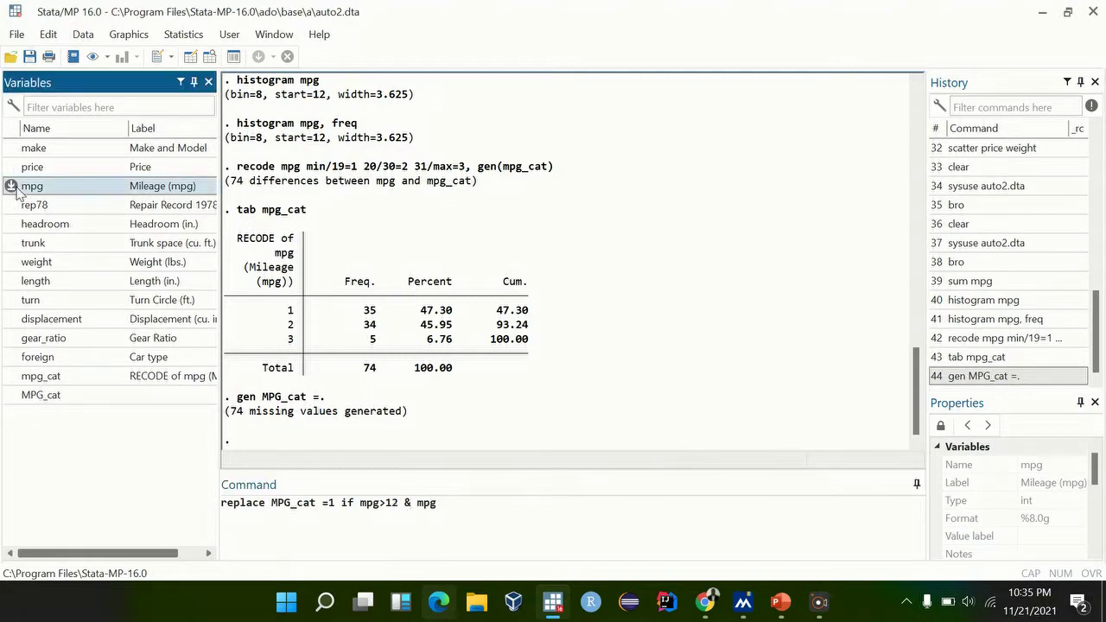
left_click(505, 515)
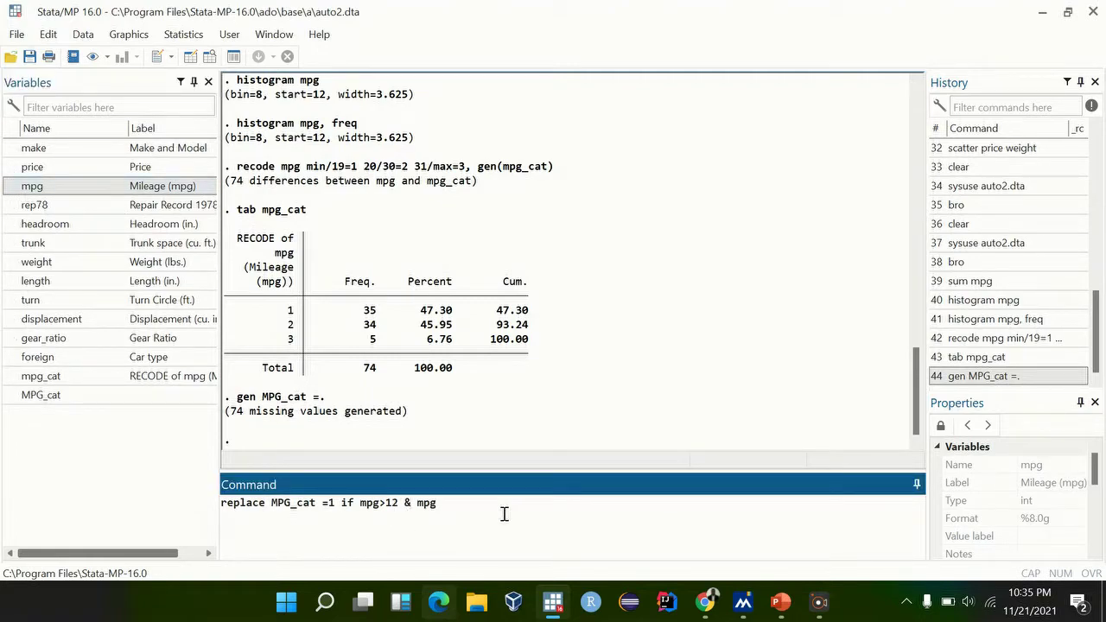
type("<20")
key("Return")
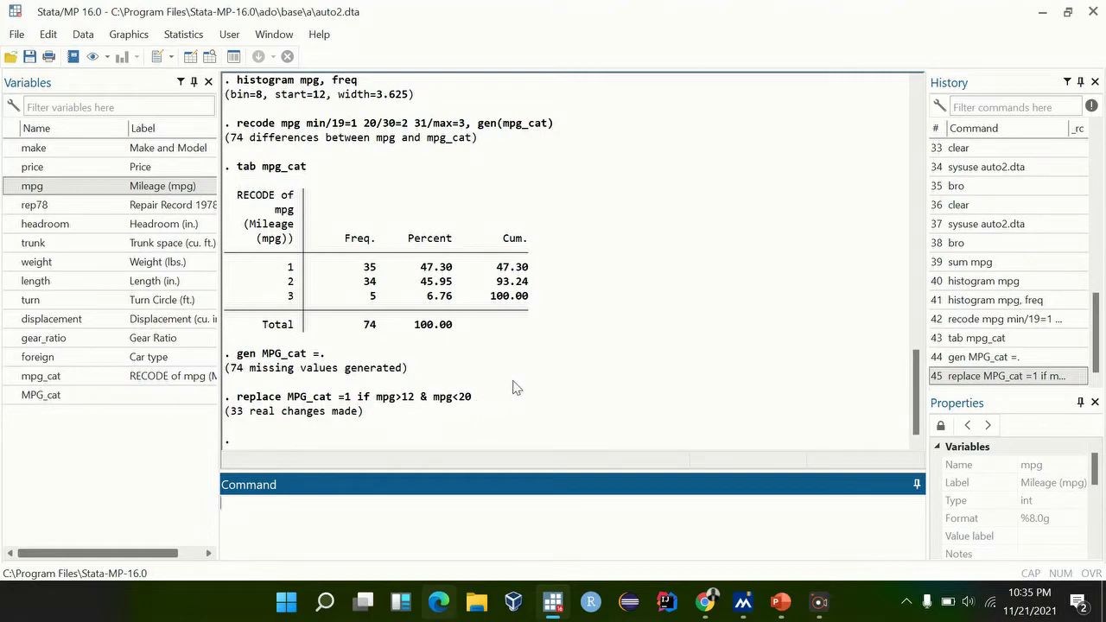
left_click(996, 381)
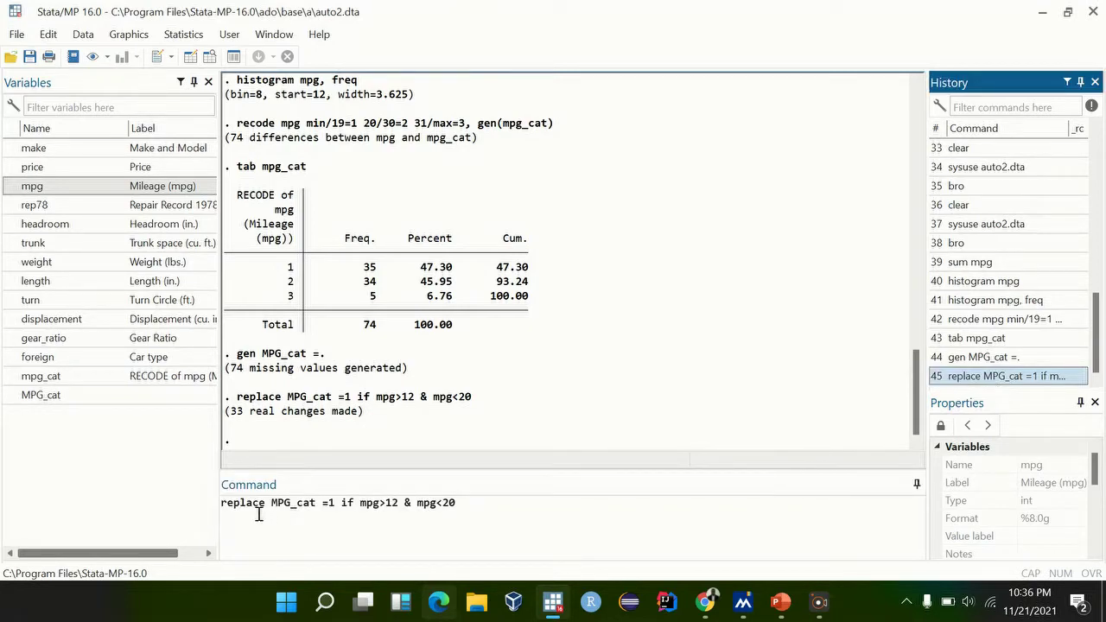
- Start editing the recalled replace command, then discard the half-edited version
left_click(337, 504)
key("BackSpace")
type("2")
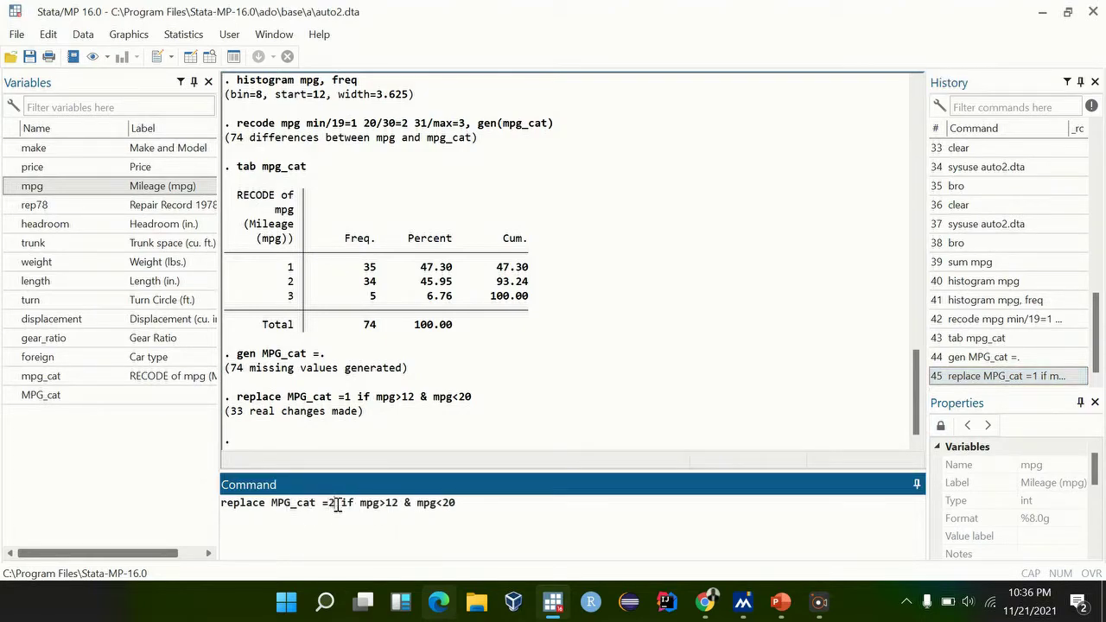
left_click(399, 502)
key("BackSpace")
key("BackSpace")
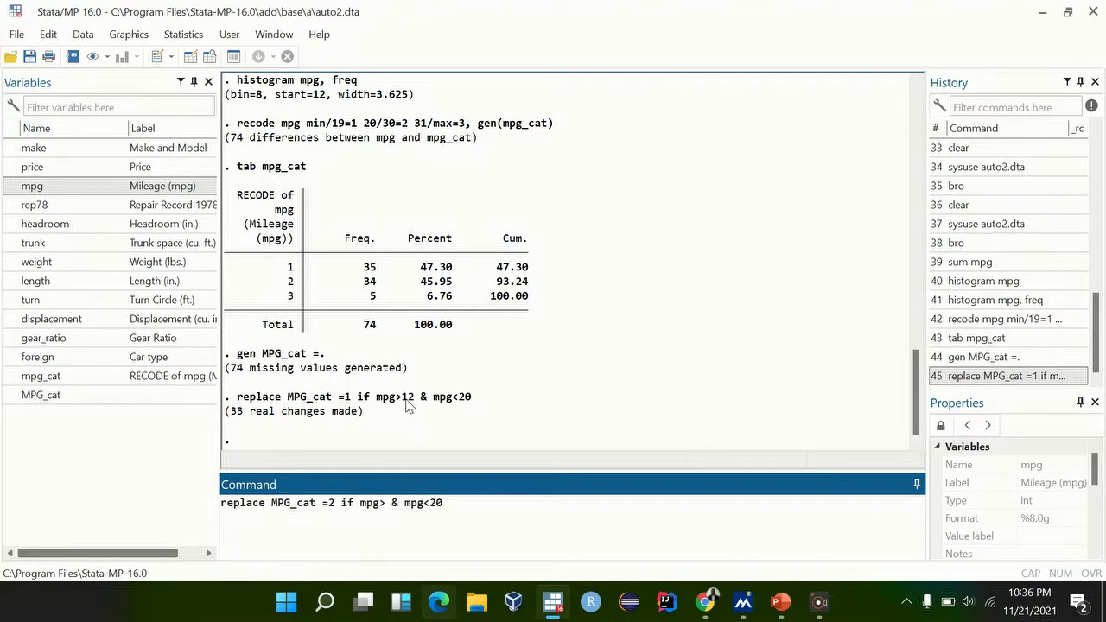
triple_click(226, 507)
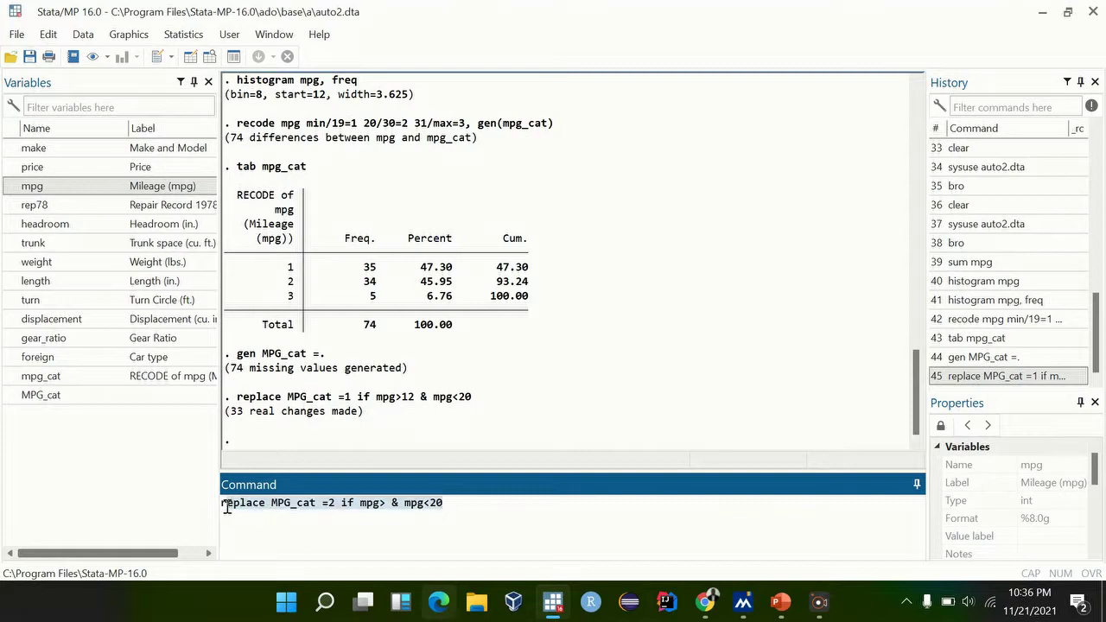
key("BackSpace")
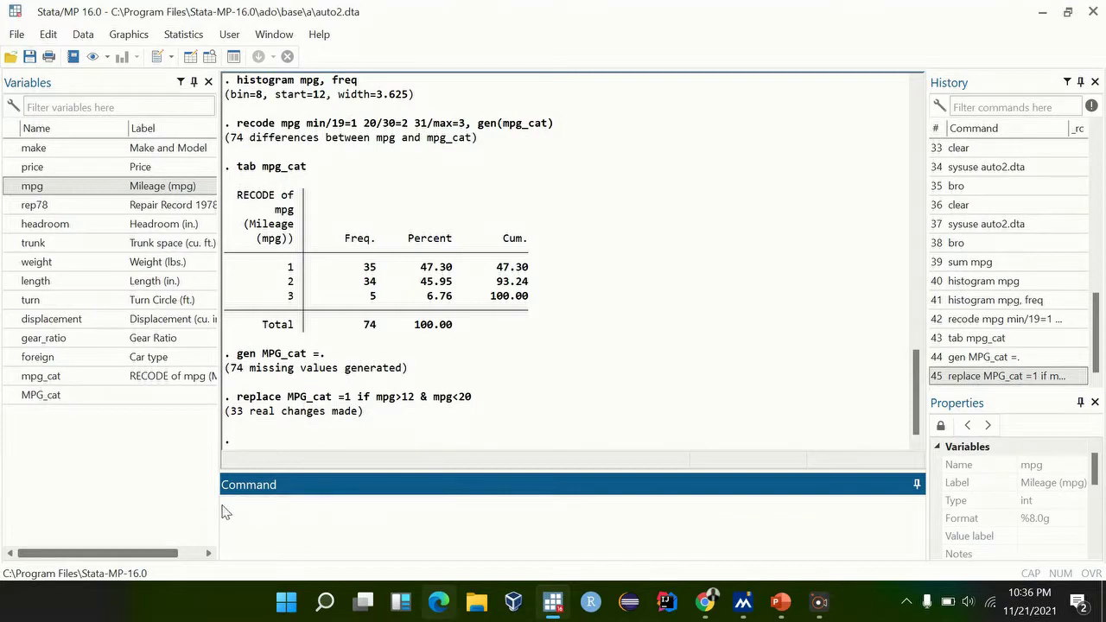
- Rerun the replace with mpg>=12 & mpg<20, adding 2 real changes
left_click(1046, 382)
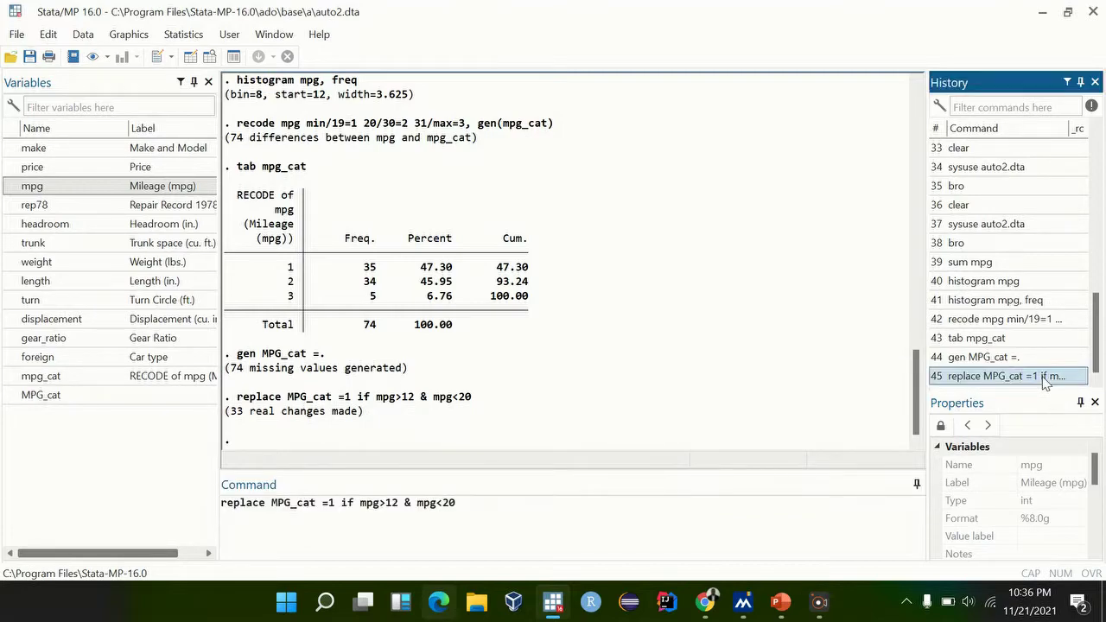
left_click(381, 507)
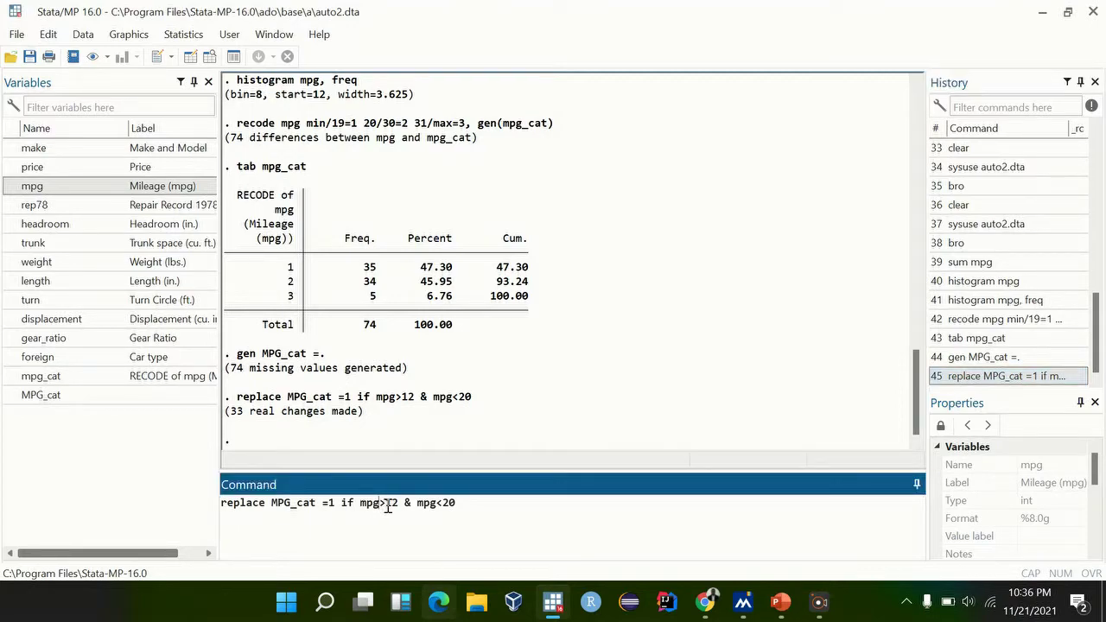
type("=")
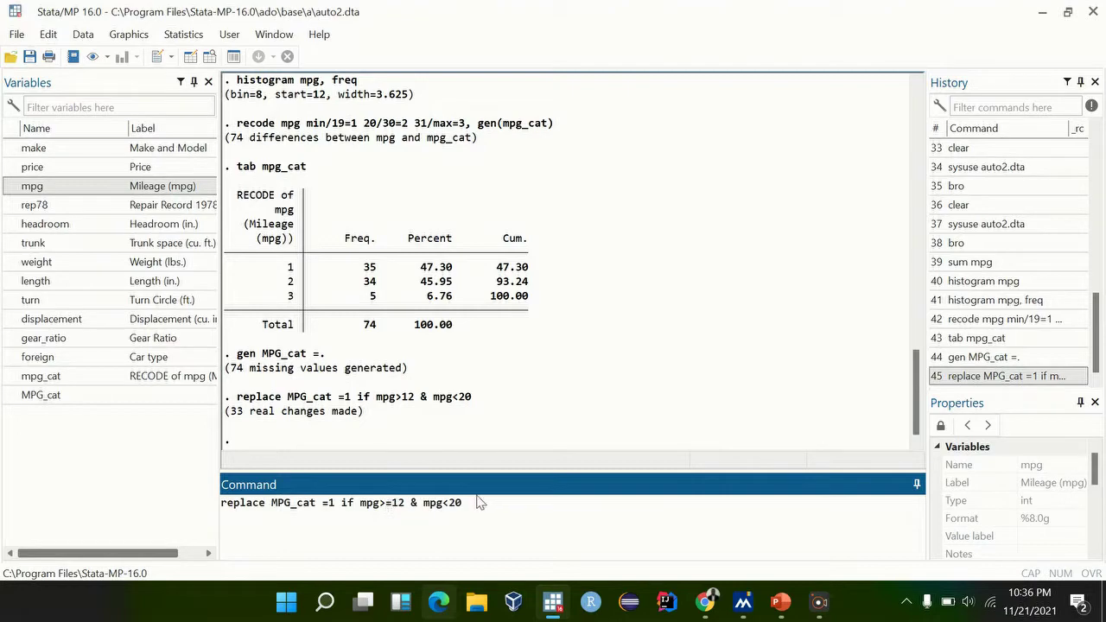
left_click(482, 502)
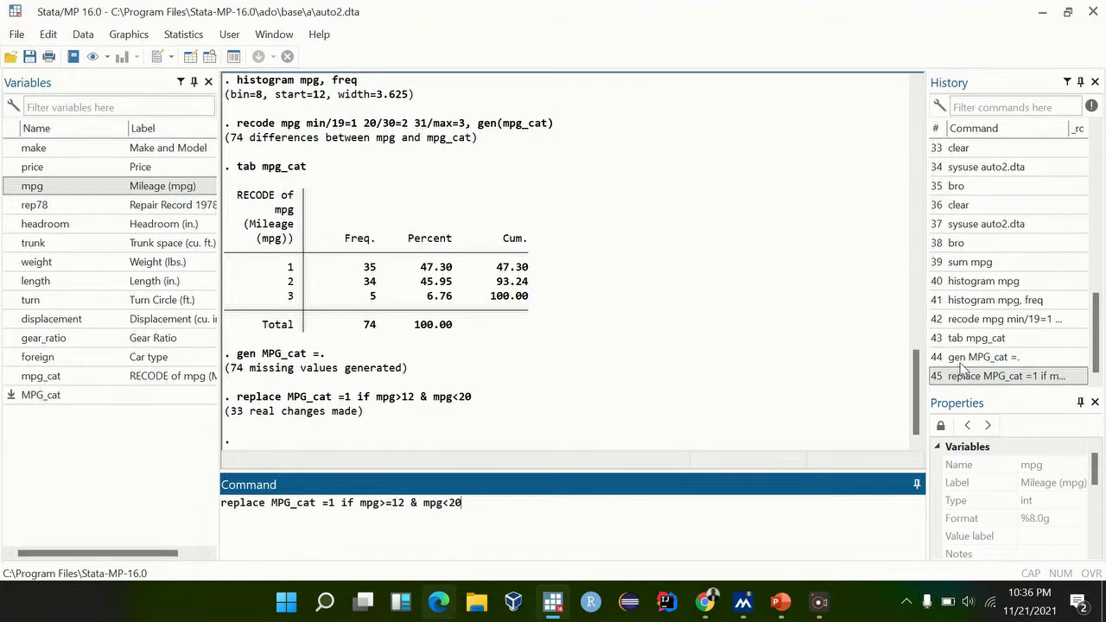
key("Return")
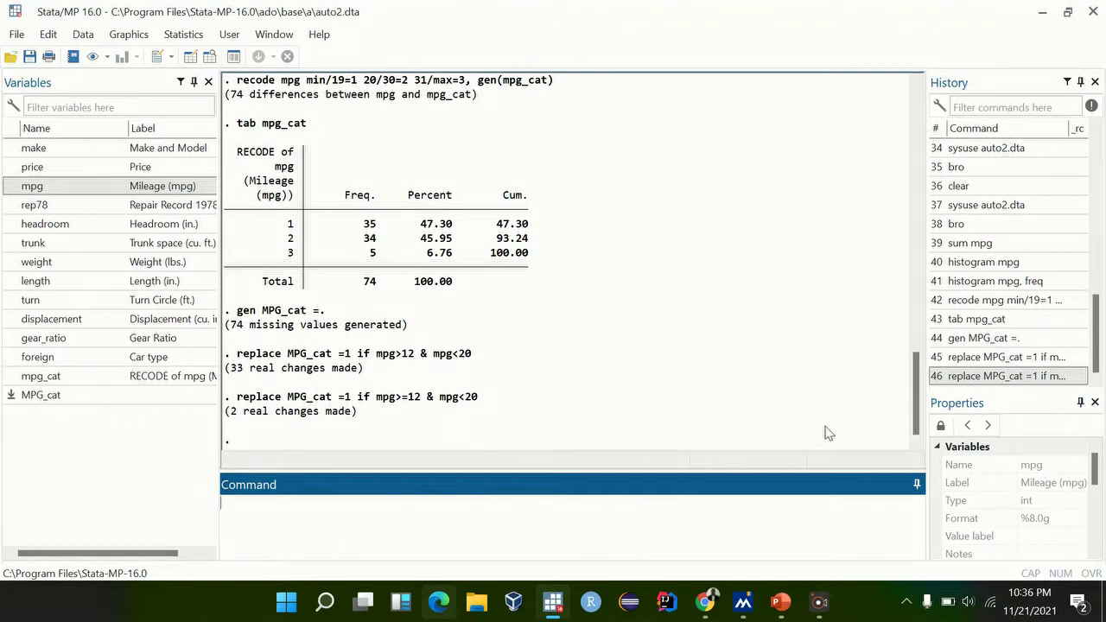
- Edit the recalled replace command so MPG_cat is set to 2 where mpg is between 30 and 40
left_click(998, 381)
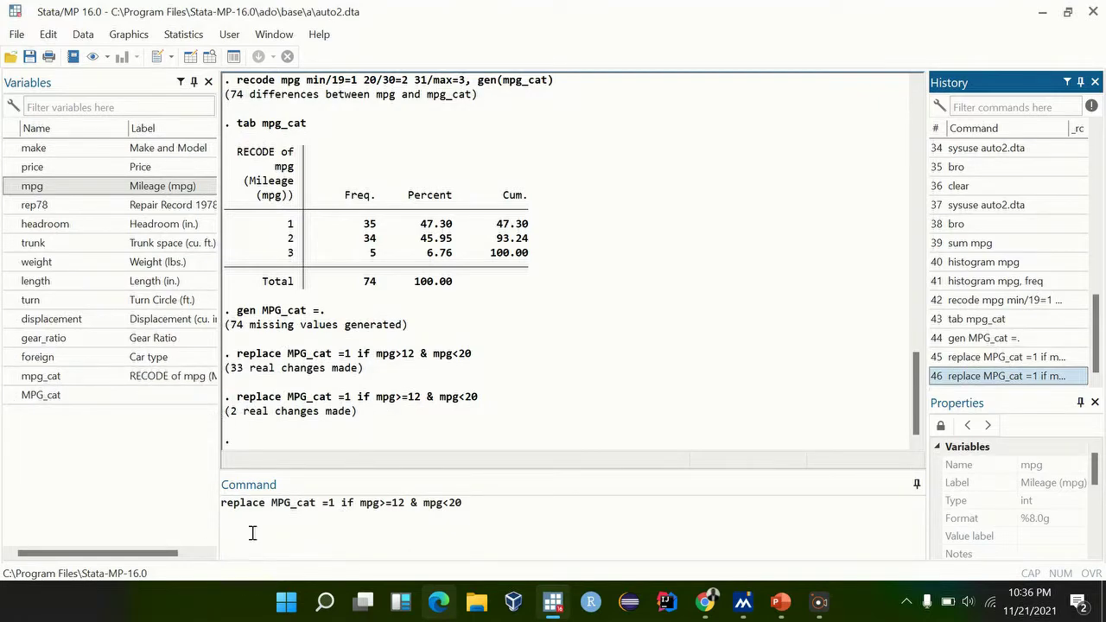
left_click(333, 505)
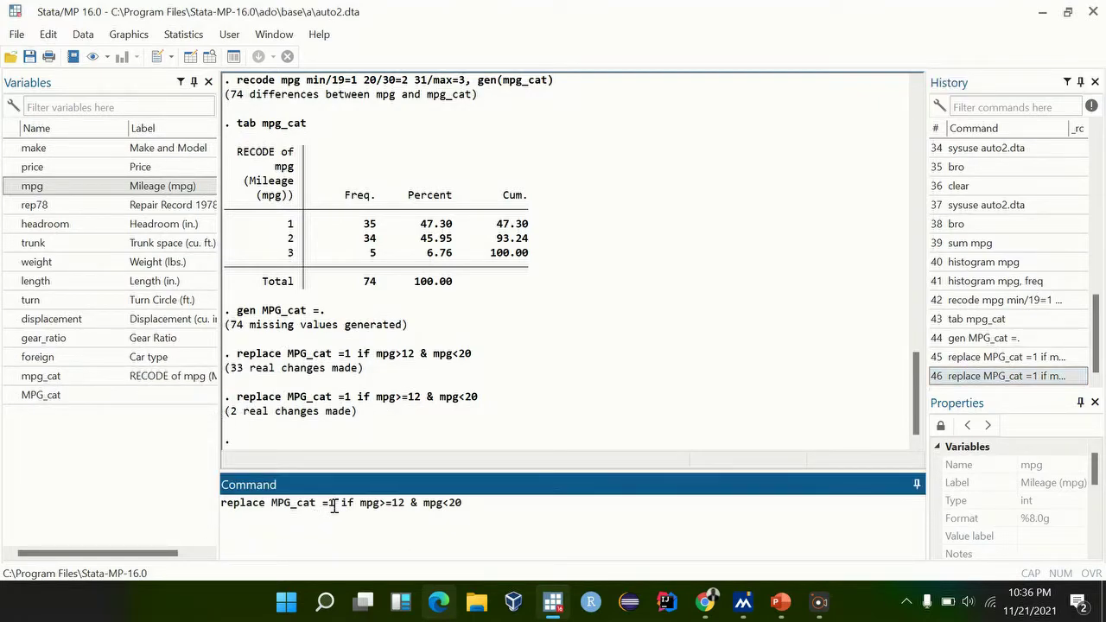
key("BackSpace")
type("2")
left_click(406, 503)
key("BackSpace")
key("BackSpace")
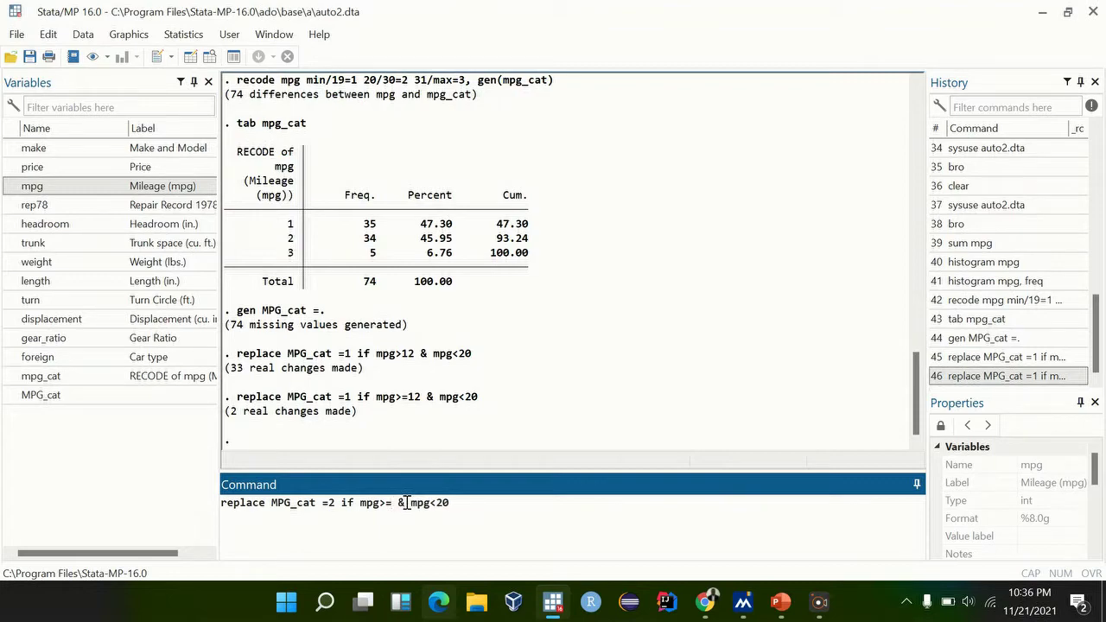
type("30")
scroll(538, 385, "up", 5)
scroll(539, 386, "down", 5)
key("Return")
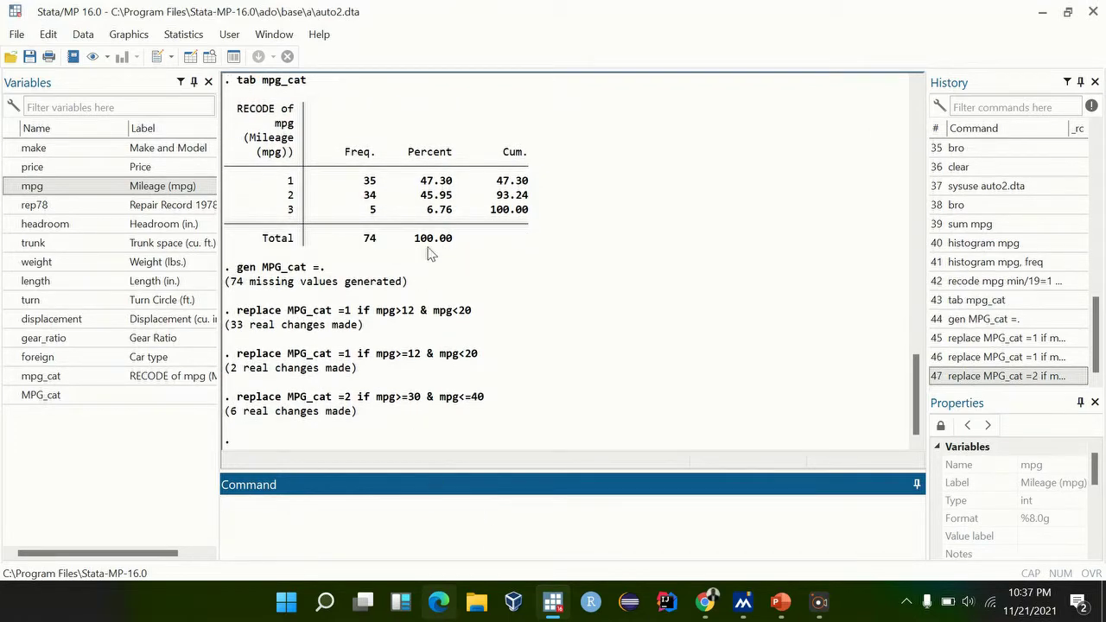
scroll(427, 252, "up", 5)
scroll(427, 251, "down", 5)
- Abandon a half-typed histogram command and set MPG_cat to 2 where mpg is between 20 and 30
left_click(293, 523)
type("histogra")
key("BackSpace")
key("BackSpace")
key("BackSpace")
key("BackSpace")
scroll(307, 195, "up", 7)
scroll(307, 194, "up", 1)
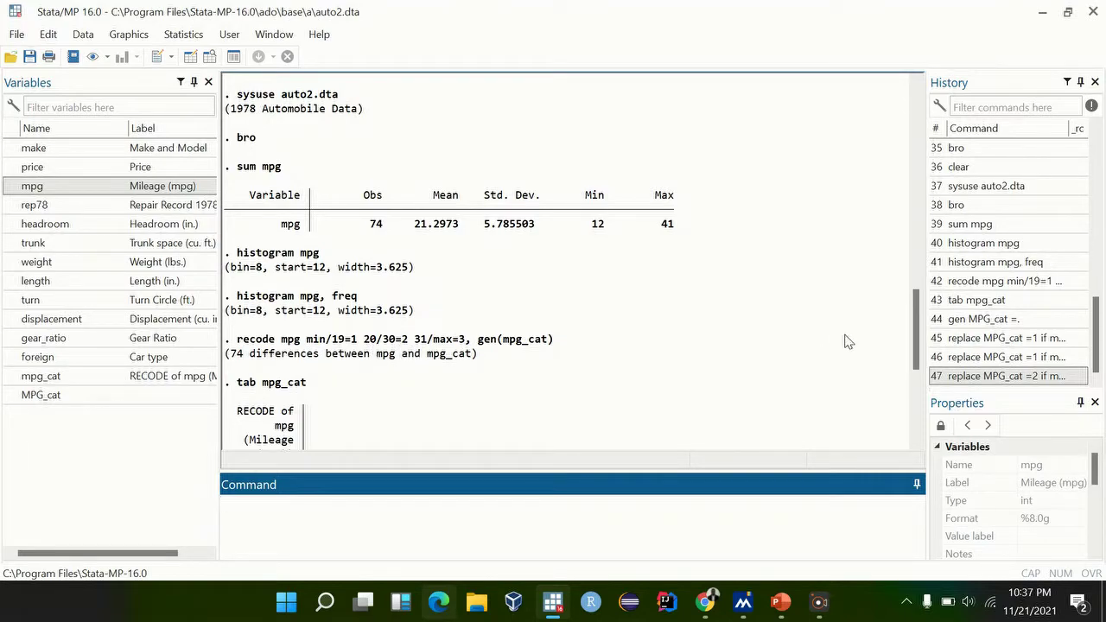
left_click(1012, 377)
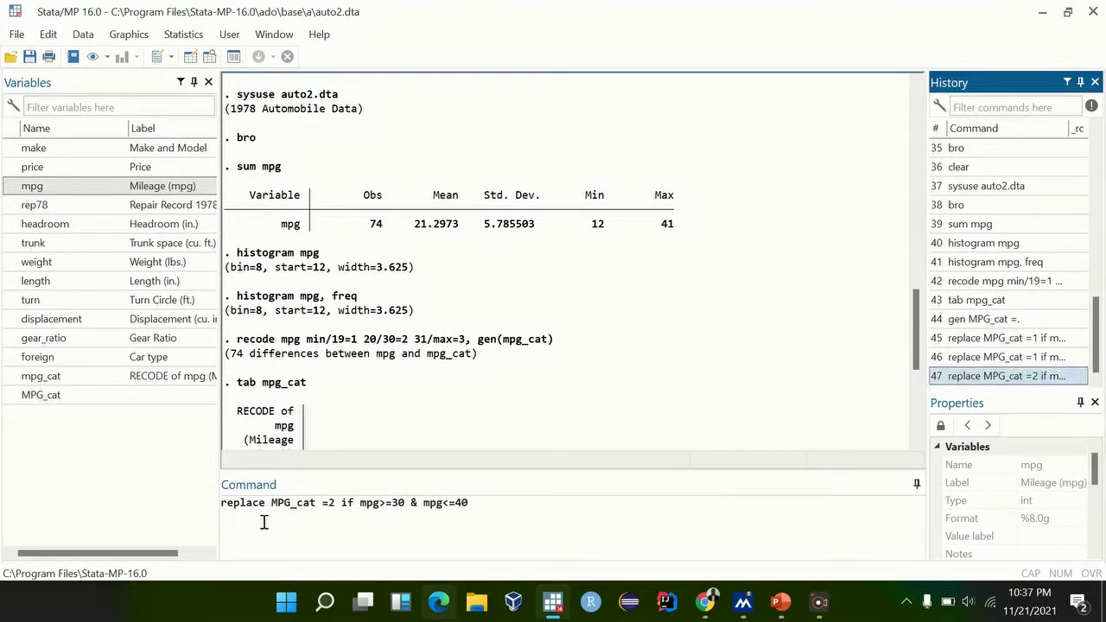
left_click(404, 506)
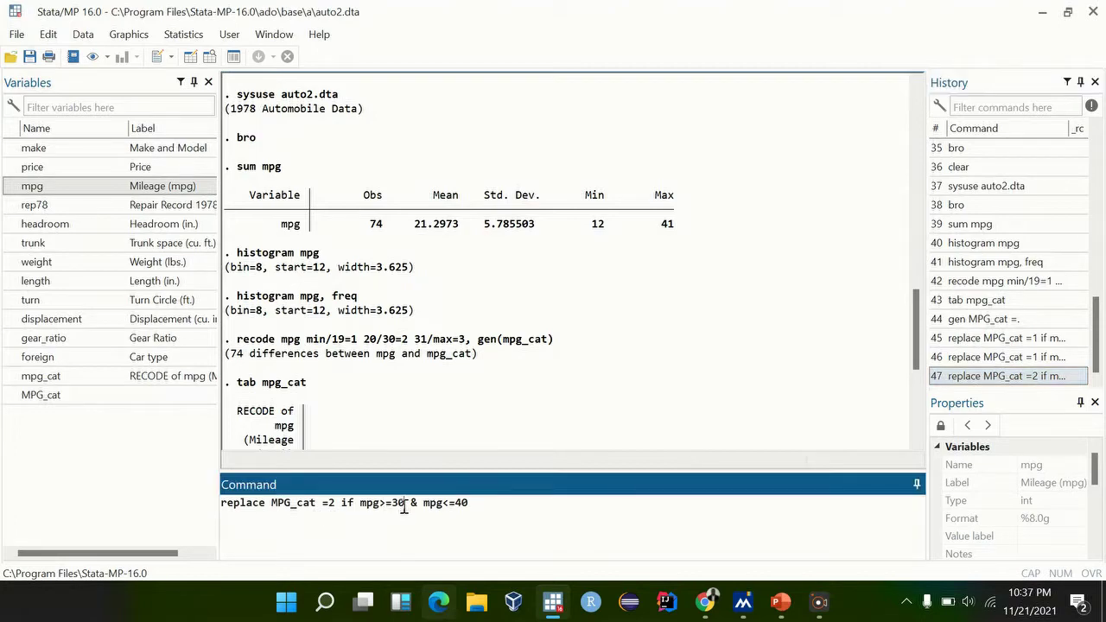
key("BackSpace")
key("BackSpace")
type("20")
key("BackSpace")
key("BackSpace")
key("Return")
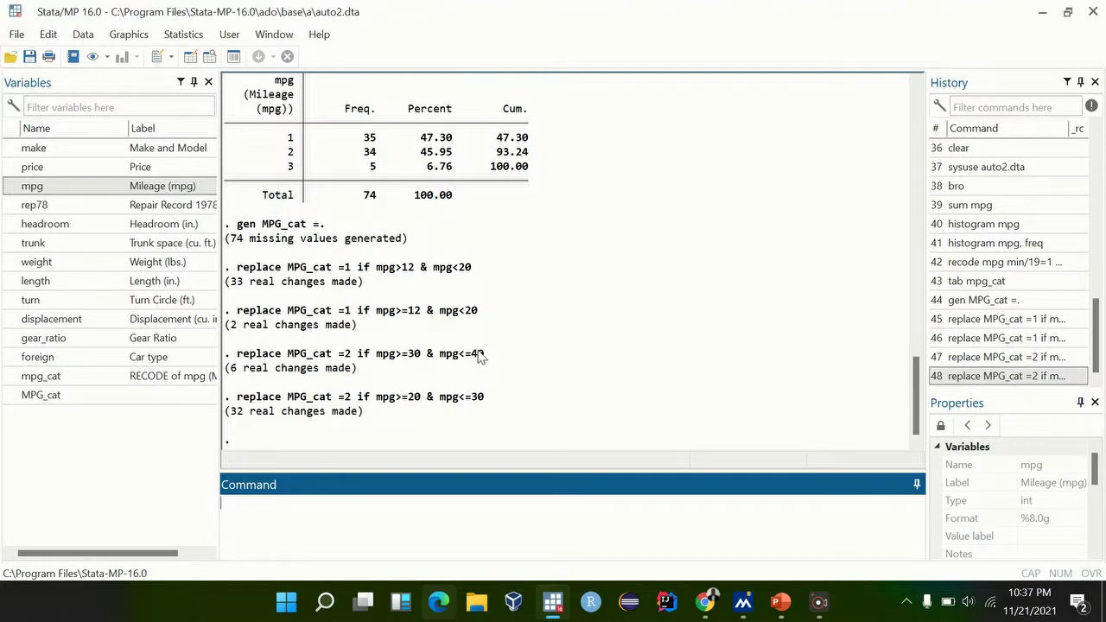
- Highlight the 30–40 and 20–30 replace results in the Results output
left_click(409, 361)
left_click_drag(409, 361, 487, 367)
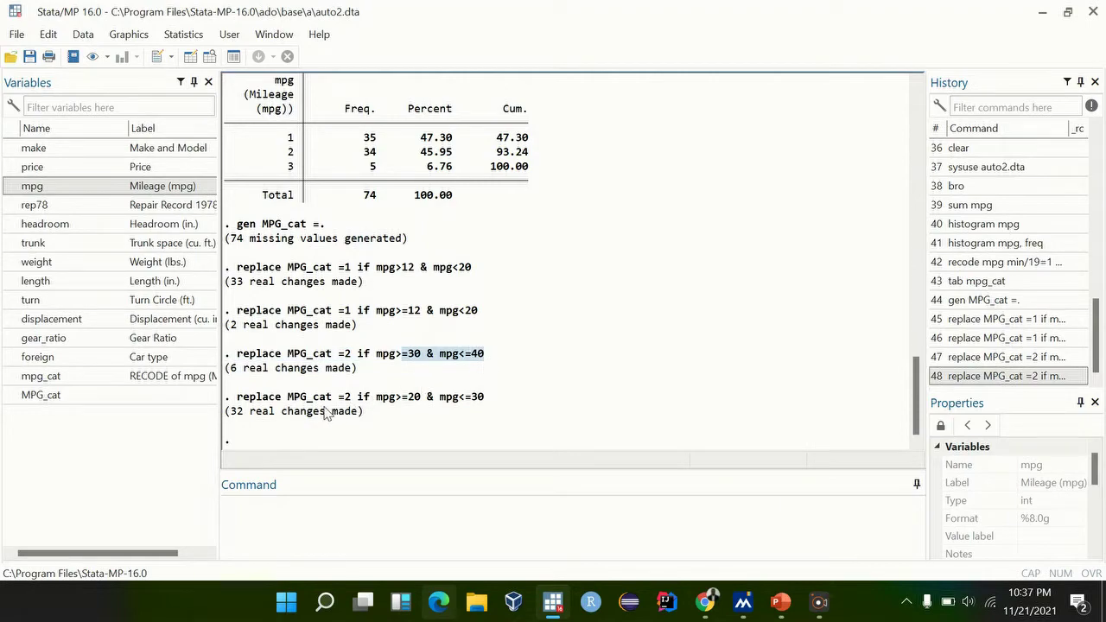
left_click_drag(325, 413, 284, 400)
left_click(284, 399)
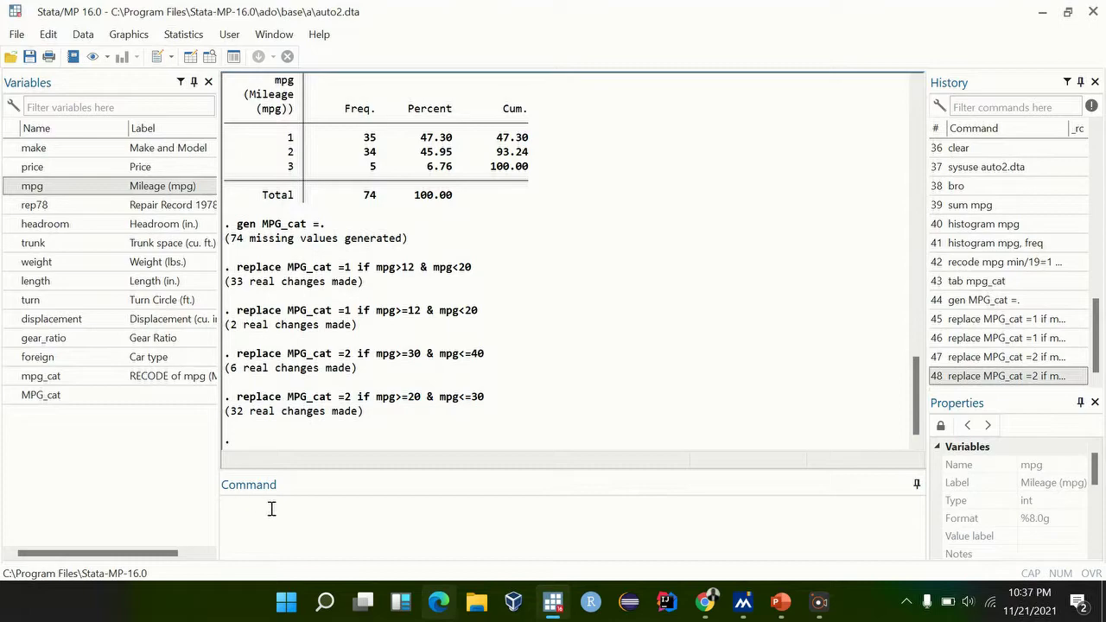
- Run drop MPG_cat, inserting the variable from the Variables pane
left_click(272, 509)
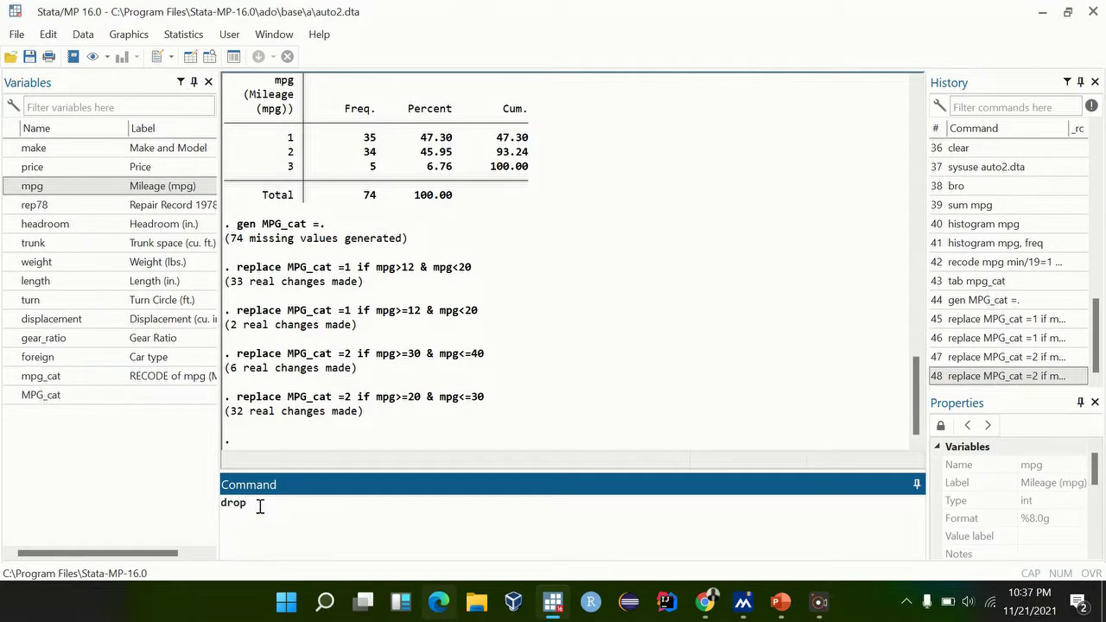
mouse_move(13, 403)
left_click(10, 395)
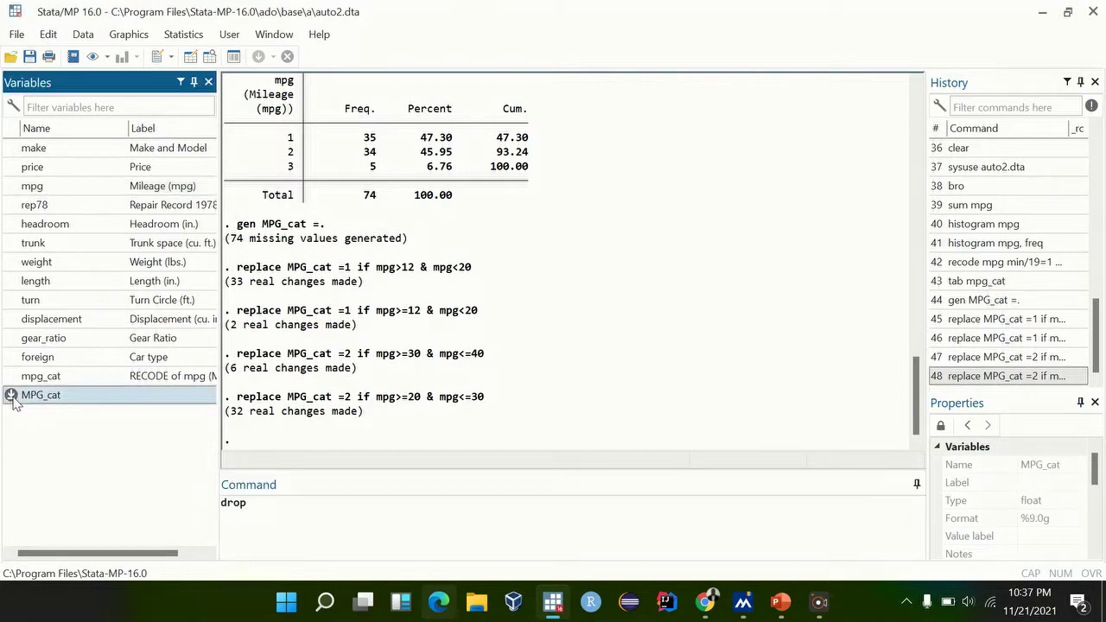
left_click(378, 510)
key("Return")
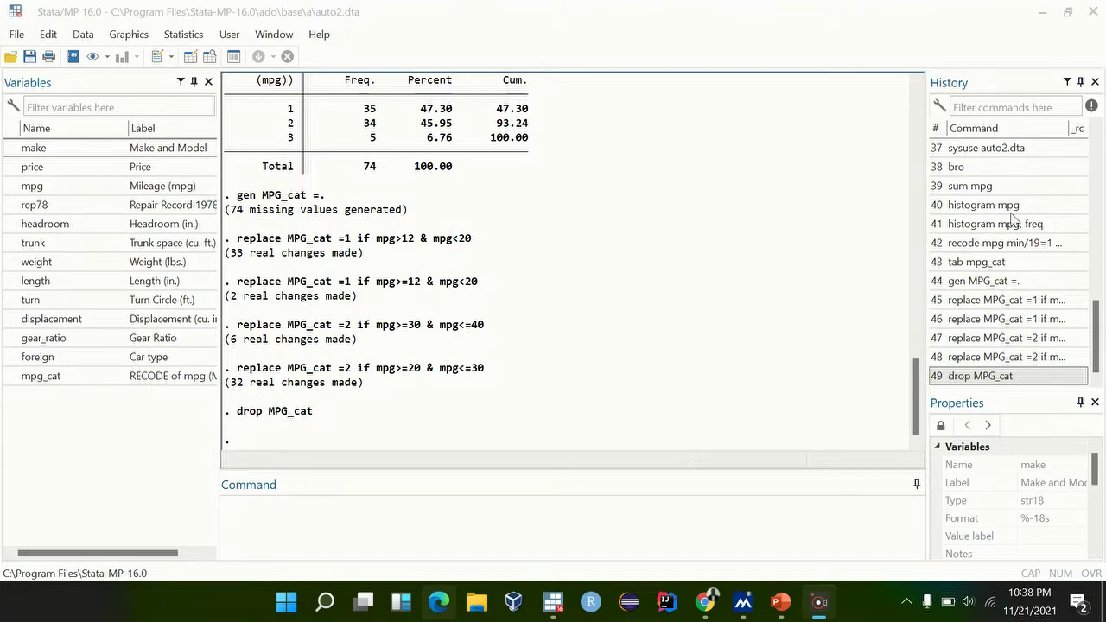
- Recreate MPG_cat as missing, then rerun the codes 2 for mpg 20–30 and 1 for mpg 12–19
left_click(982, 282)
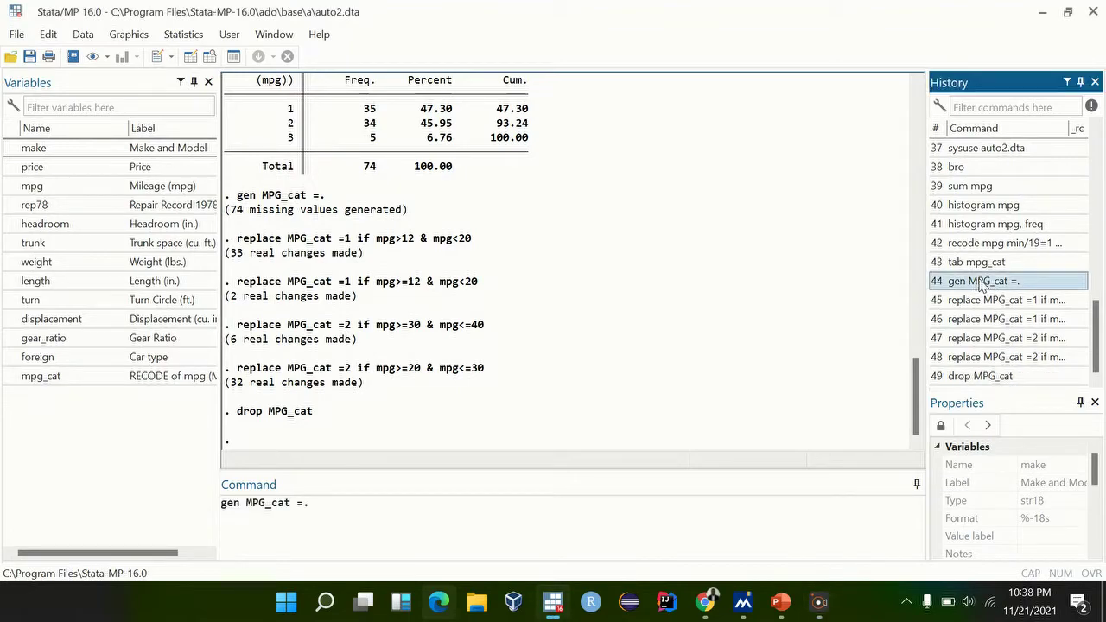
double_click(969, 285)
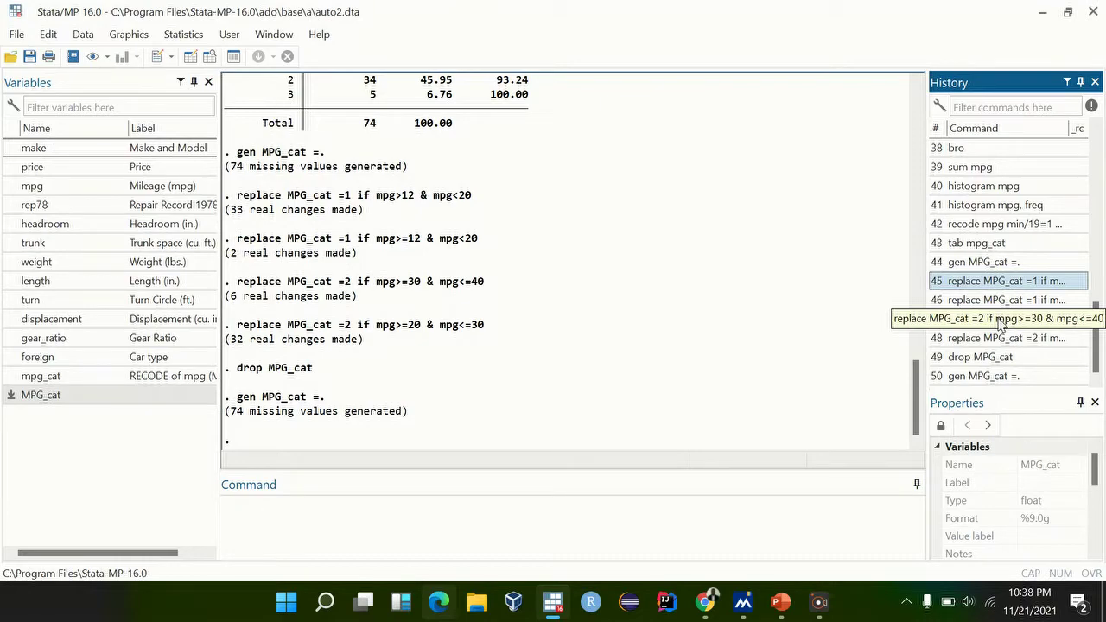
double_click(994, 344)
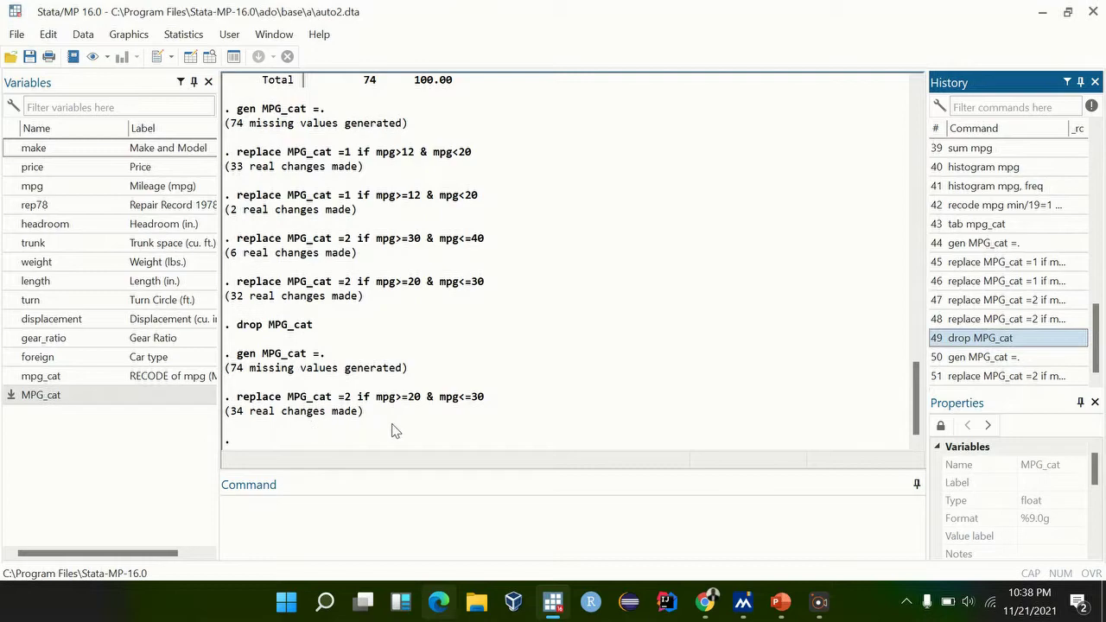
left_click(1021, 289)
left_click(490, 515)
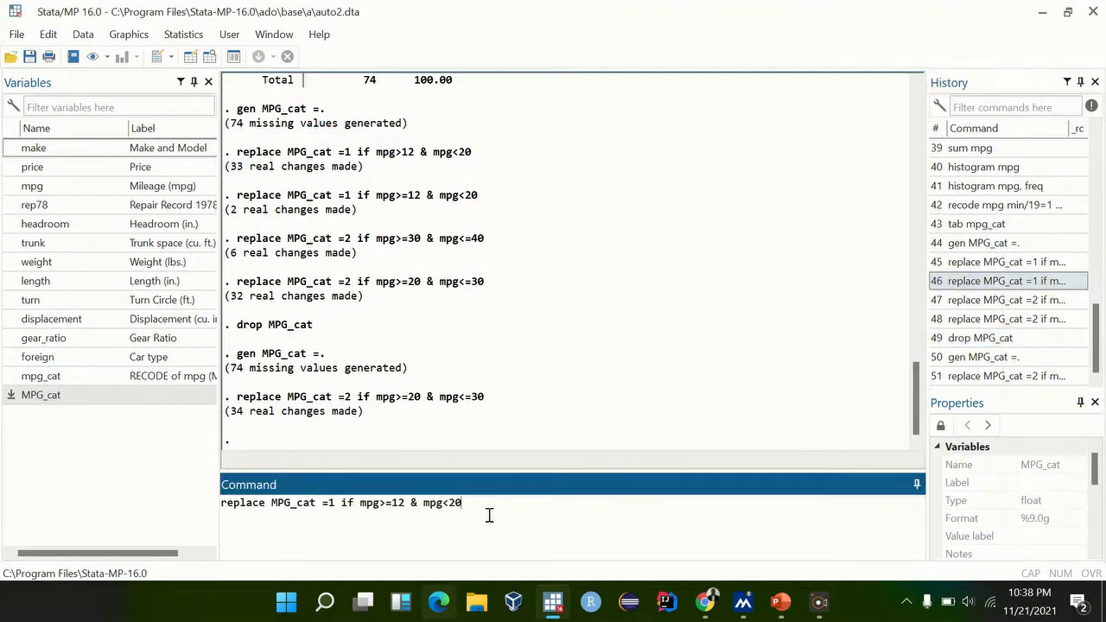
key("Return")
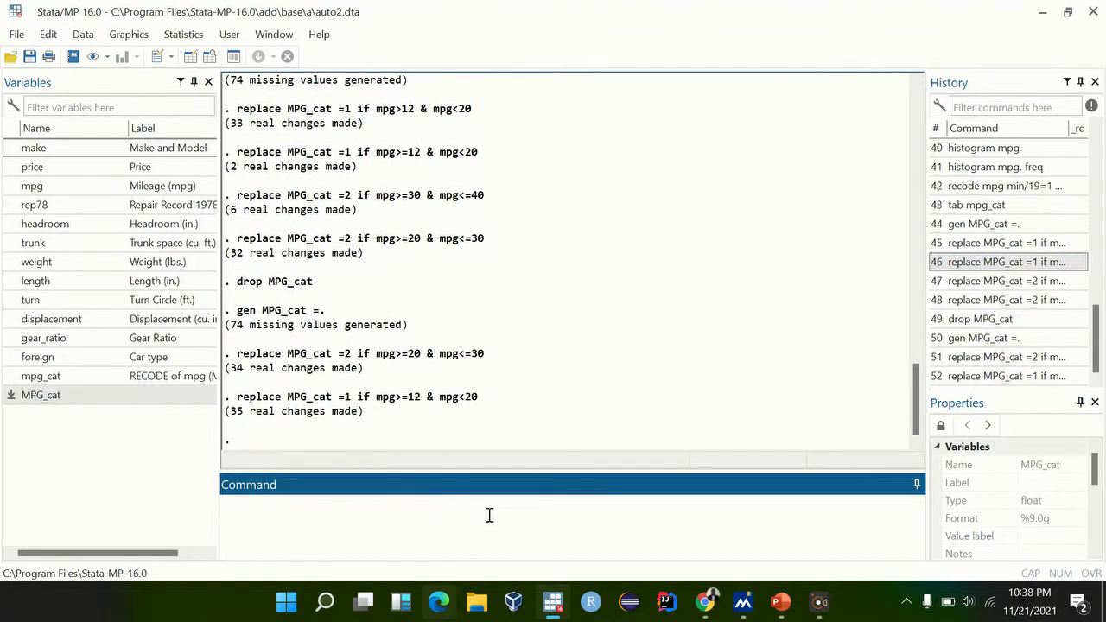
- Code MPG_cat as 3 for cars with mpg above 30
left_click(1004, 382)
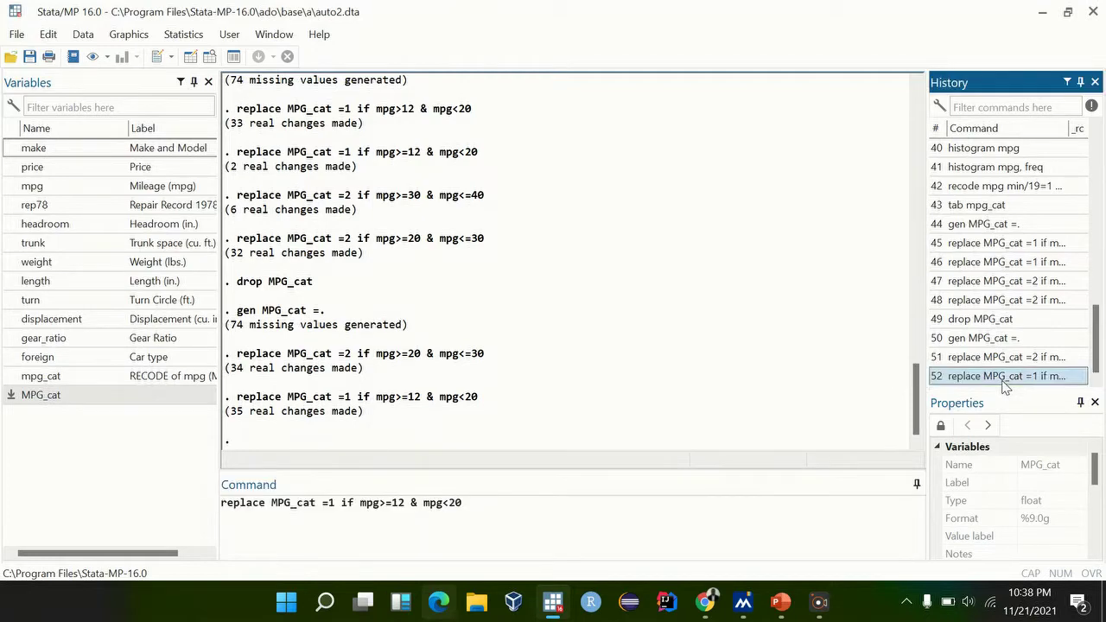
left_click(339, 502)
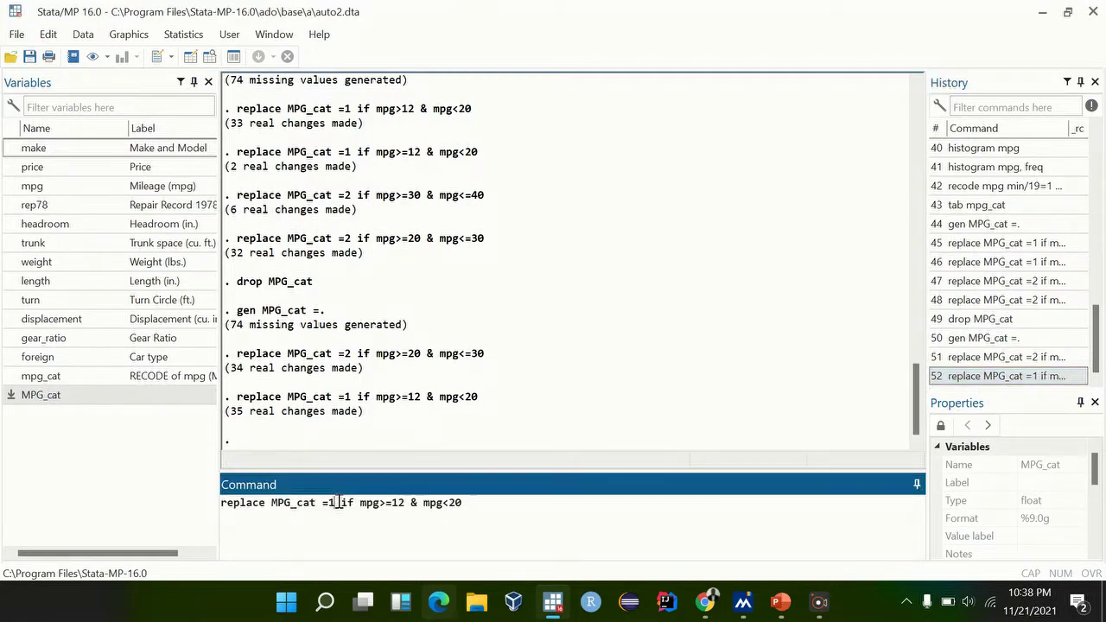
key("BackSpace")
type("3")
left_click(465, 508)
key("BackSpace")
key("BackSpace")
key("BackSpace")
key("BackSpace")
key("BackSpace")
key("BackSpace")
key("BackSpace")
key("Return")
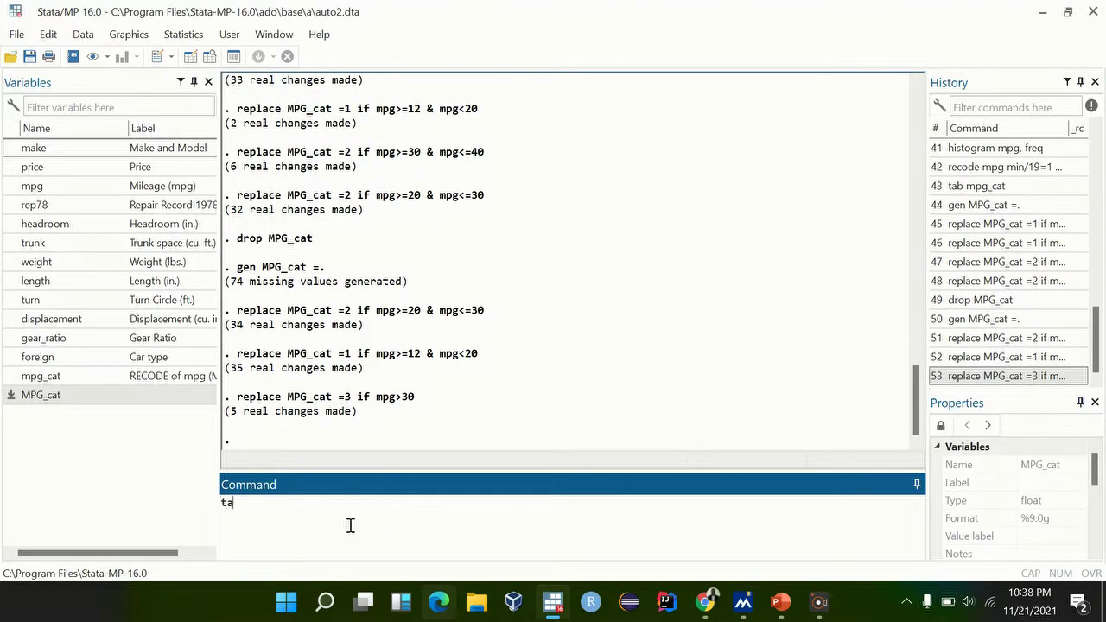
- Tabulate the rebuilt MPG_cat variable
type("tab")
left_click(13, 395)
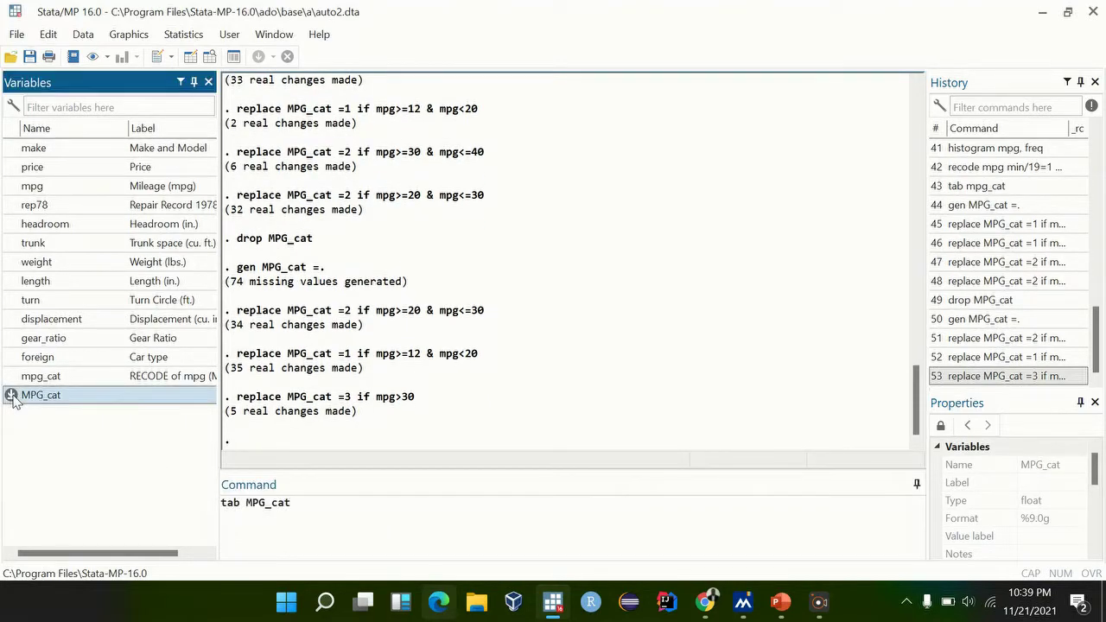
key("Return")
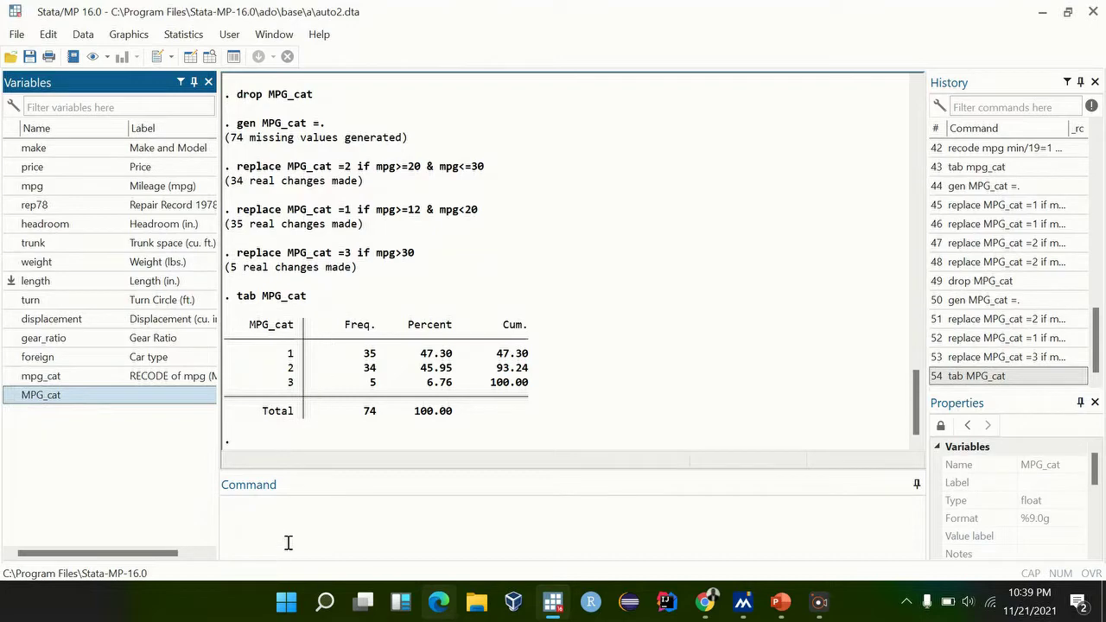
- Run tab mpg_cat and compare its 35, 34 and 5 counts with MPG_cat
left_click(289, 543)
type("tab")
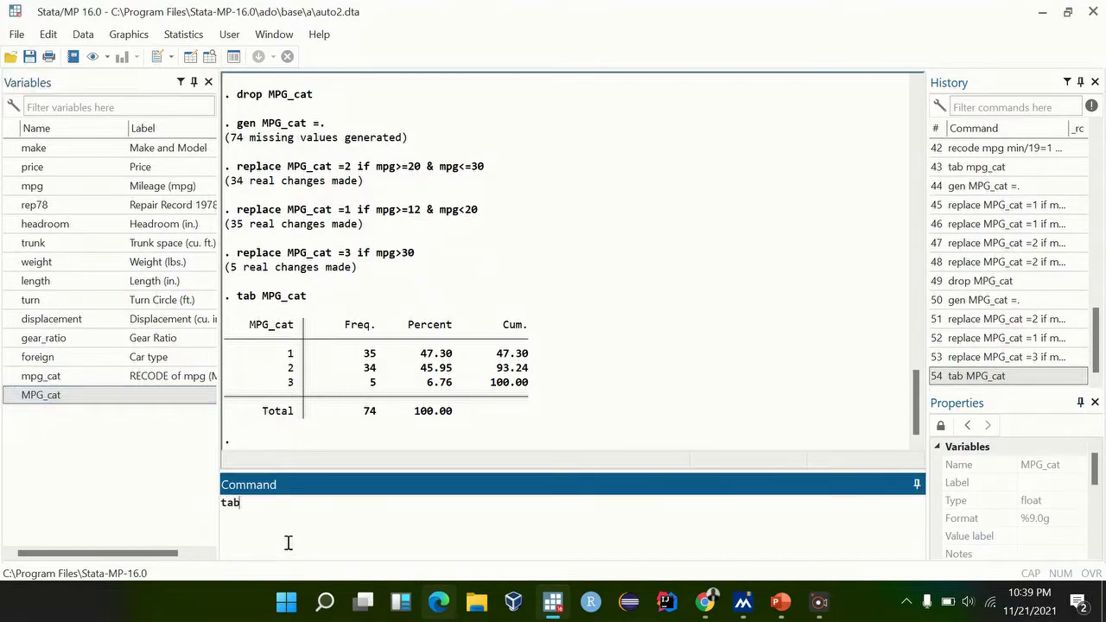
left_click(10, 379)
key("Return")
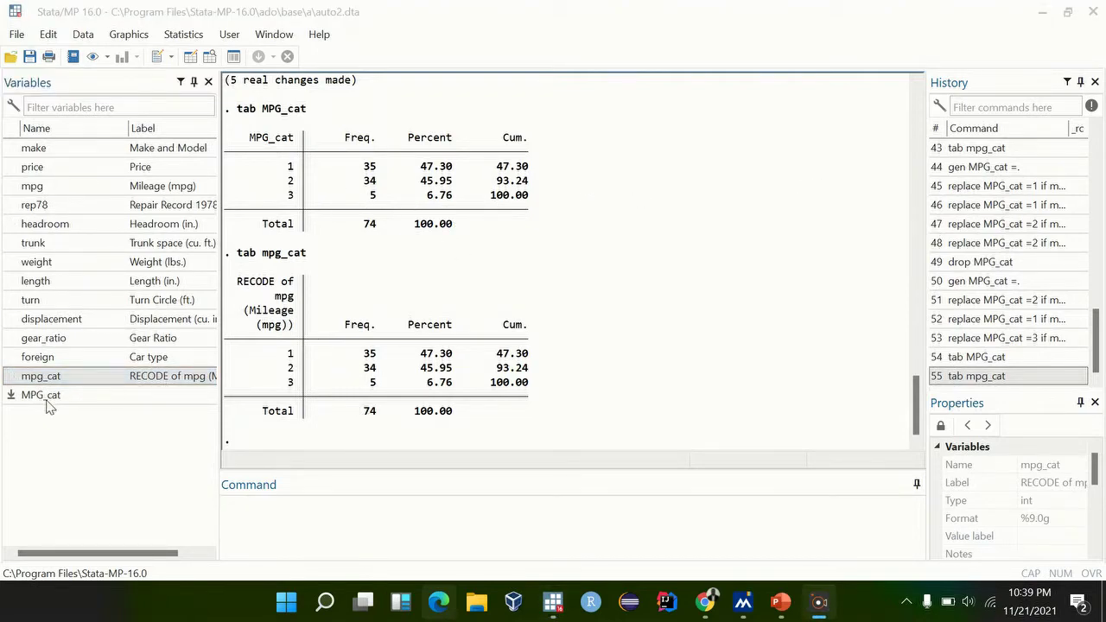
left_click(103, 390)
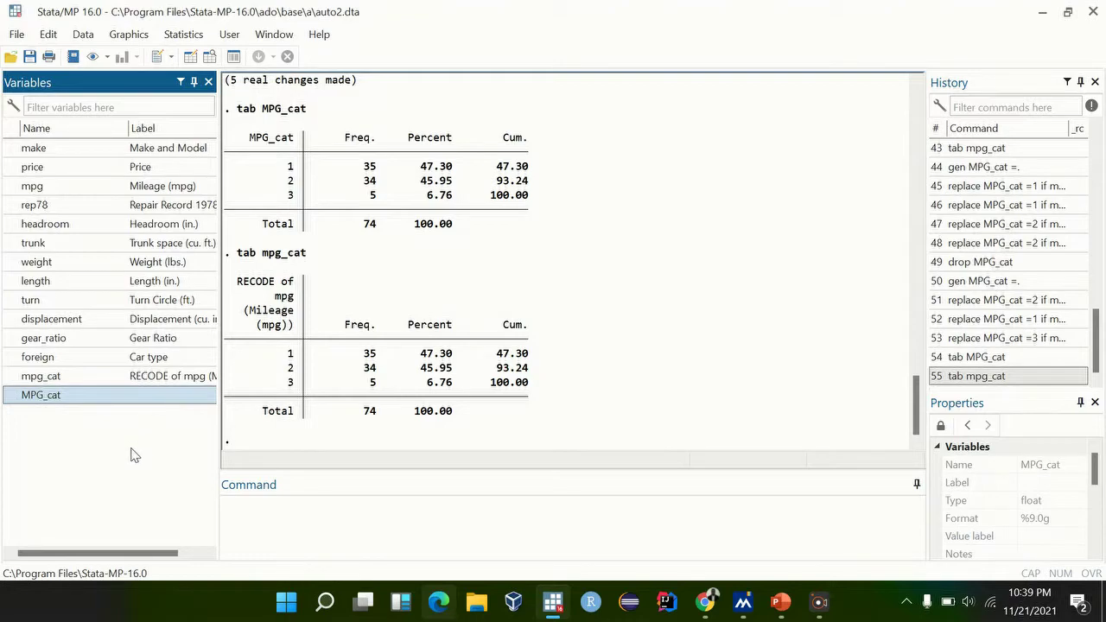
left_click(272, 511)
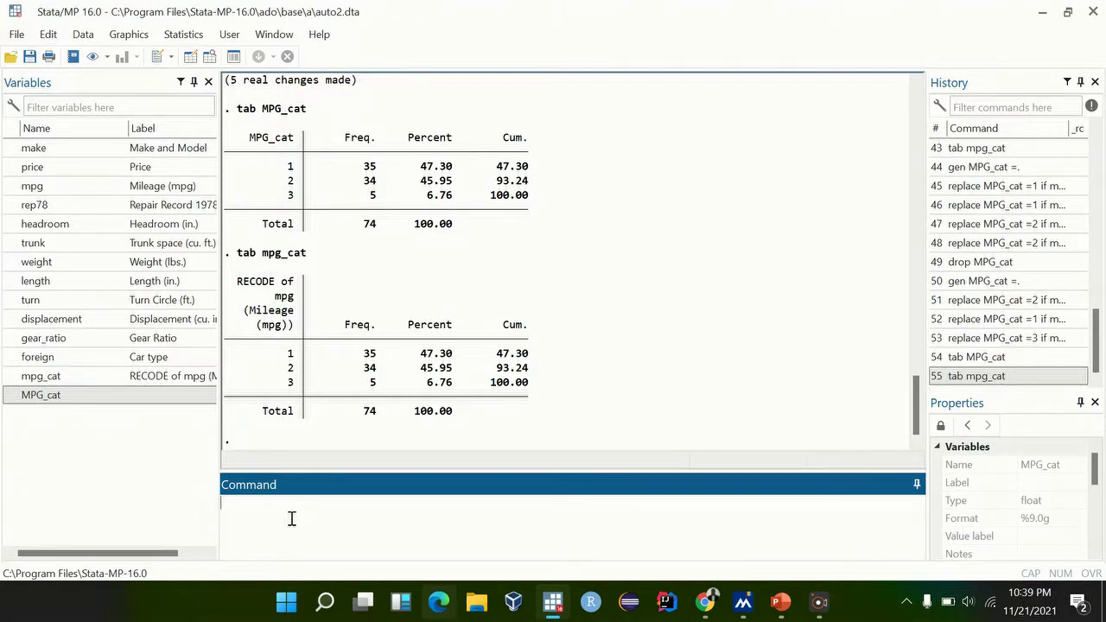
- Label MPG_cat "MPG categories" in the Data > Variables Manager
left_click(83, 34)
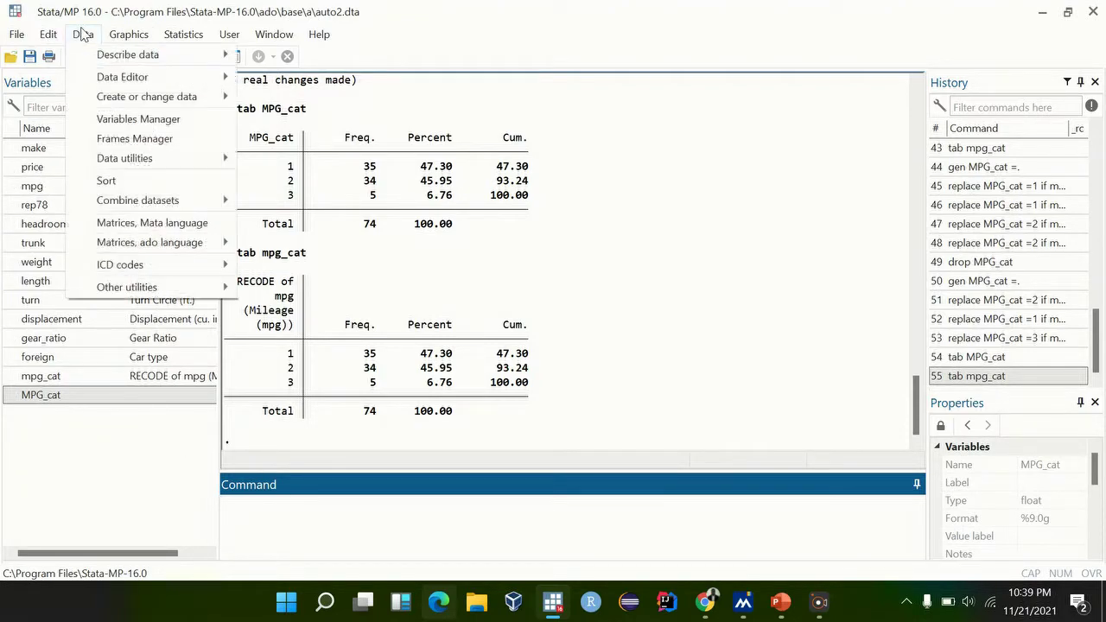
left_click(139, 119)
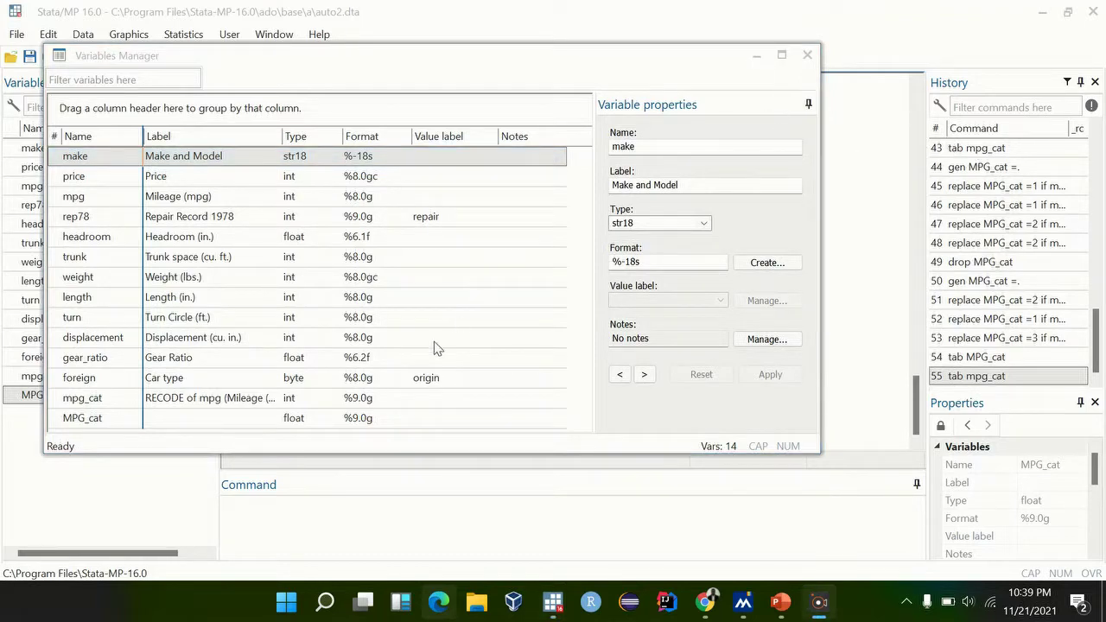
left_click(99, 422)
left_click(635, 187)
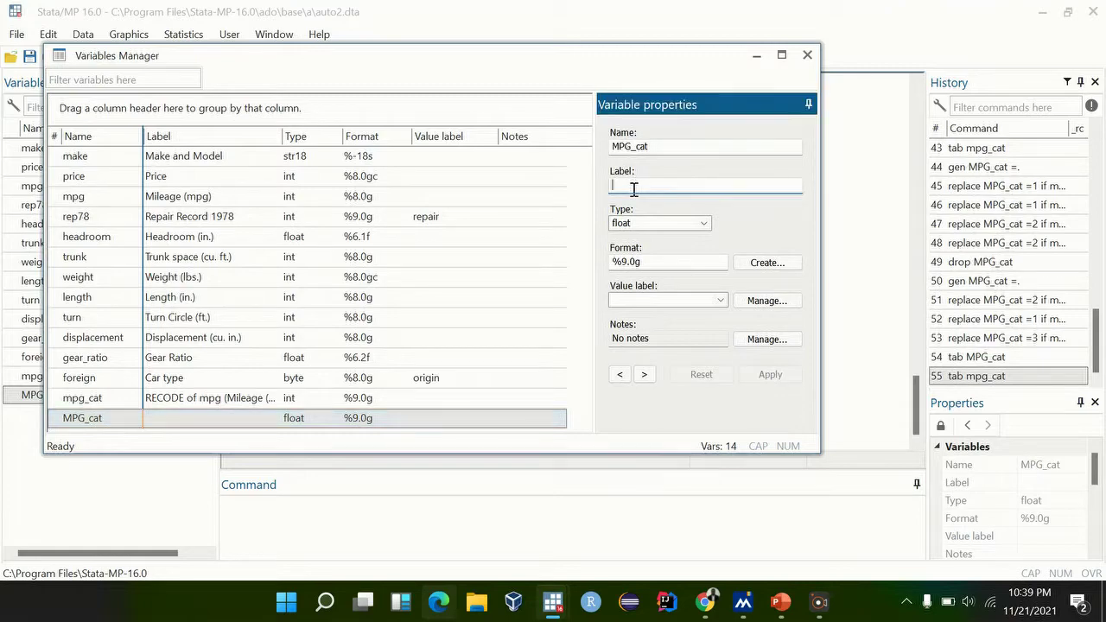
type("MPG categories")
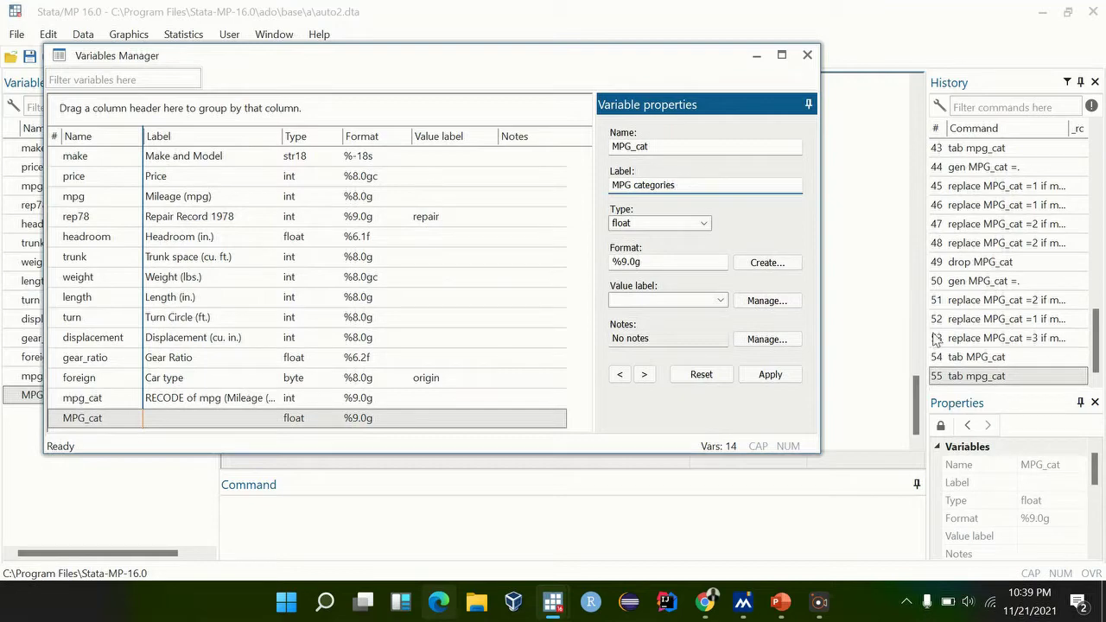
left_click(771, 377)
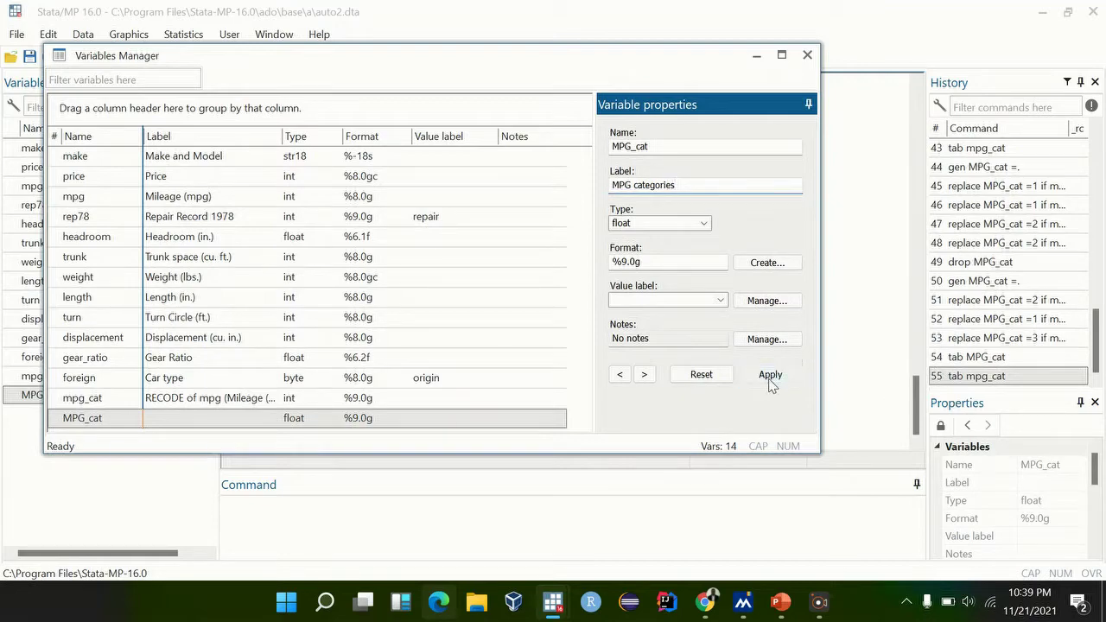
left_click(806, 55)
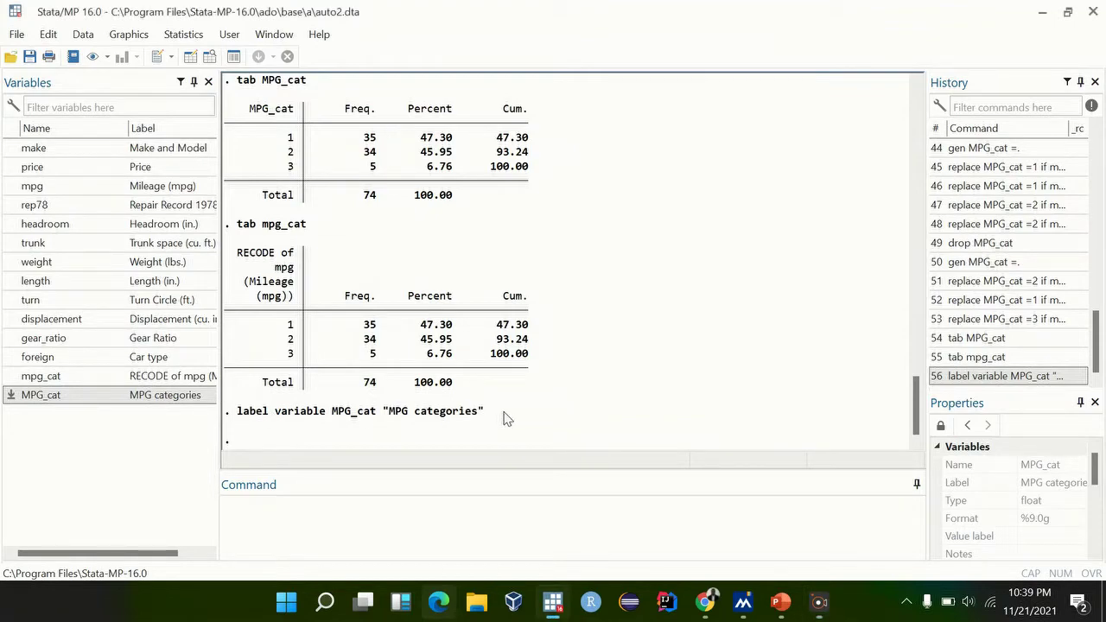
- Copy the generated label variable command line from the Results output
left_click_drag(508, 419, 244, 406)
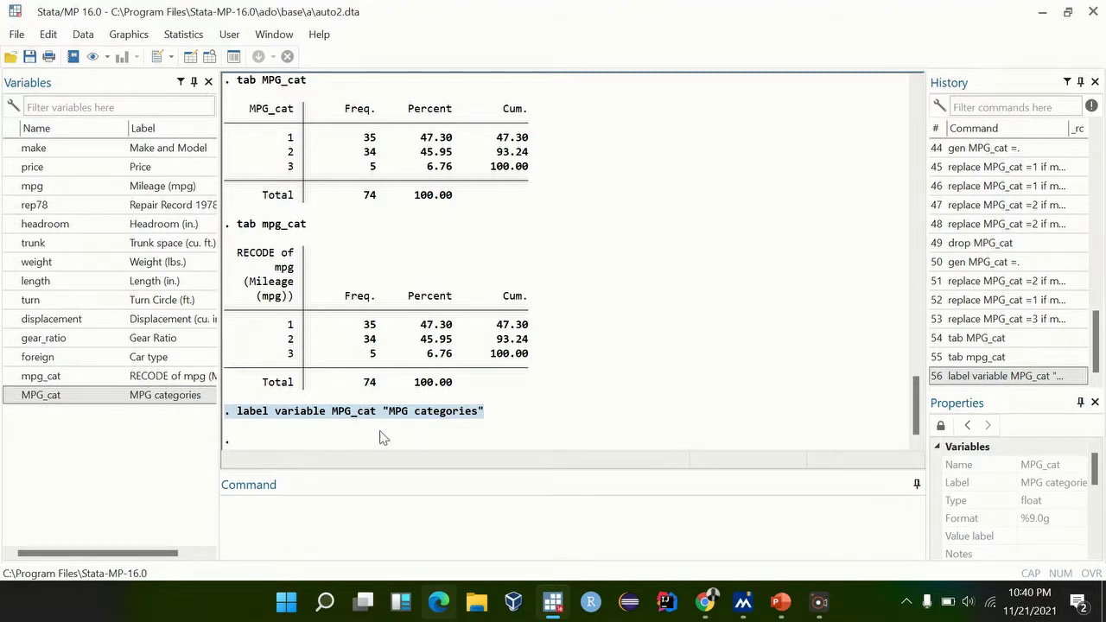
left_click(267, 503)
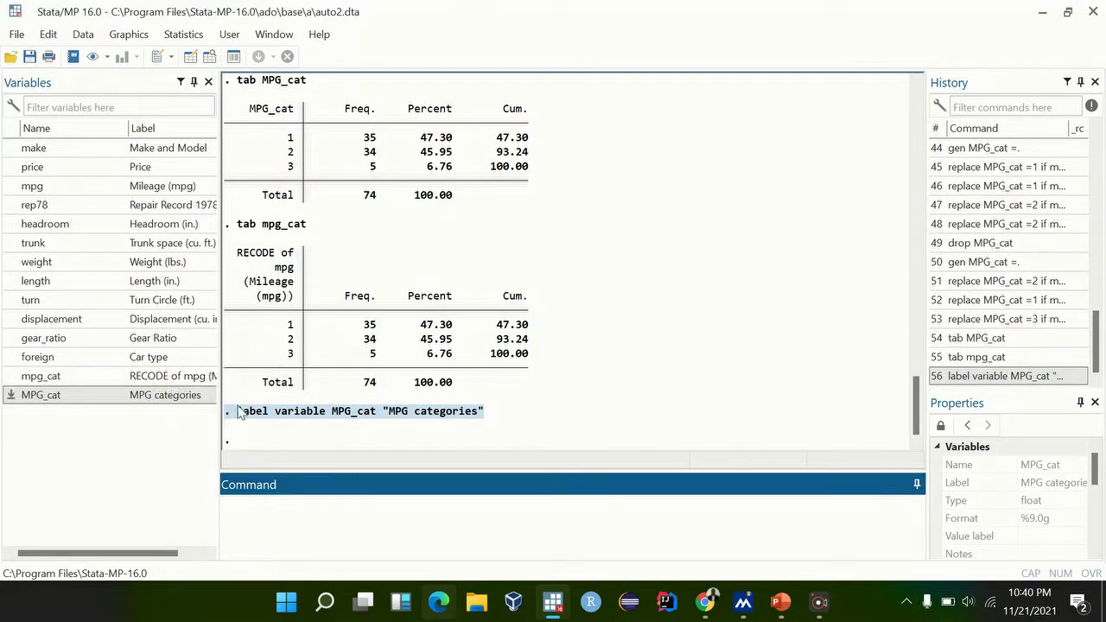
right_click(279, 418)
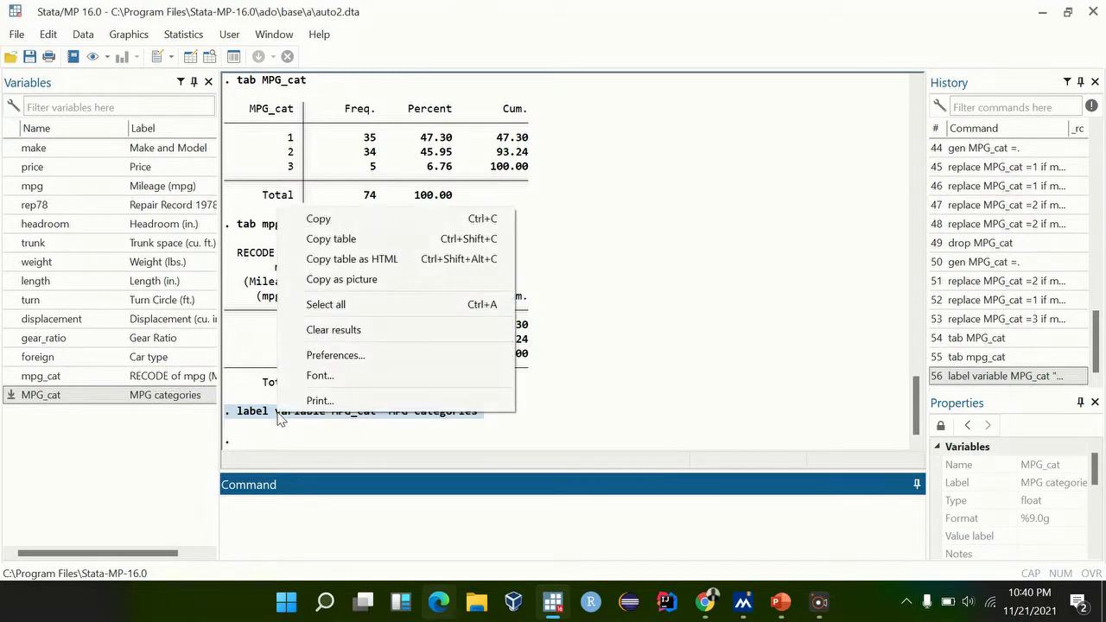
left_click(343, 234)
left_click(280, 521)
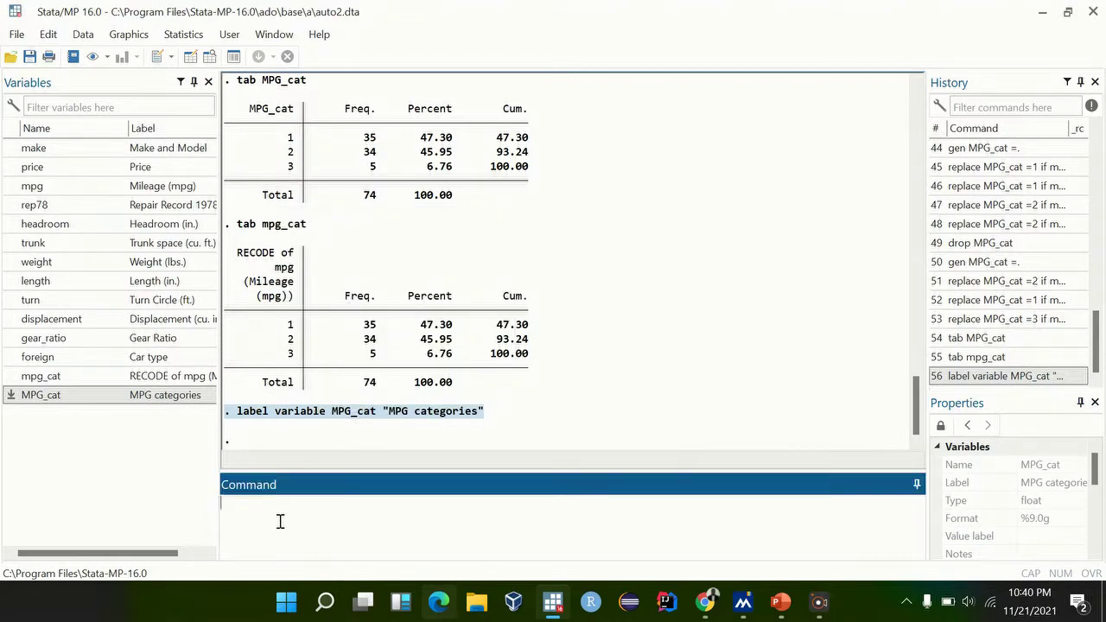
- Run label variable mpg_cat "miles catergories" to give mpg_cat a descriptive label
type("label variable")
left_click(40, 377)
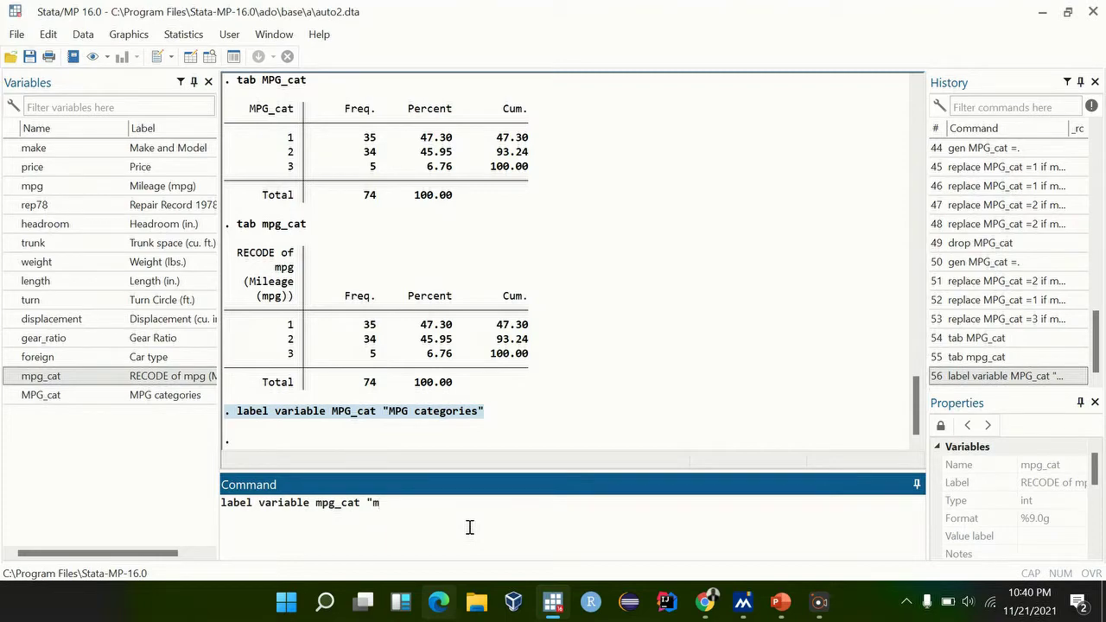
type("\"miles cater")
type("gories")
key("Return")
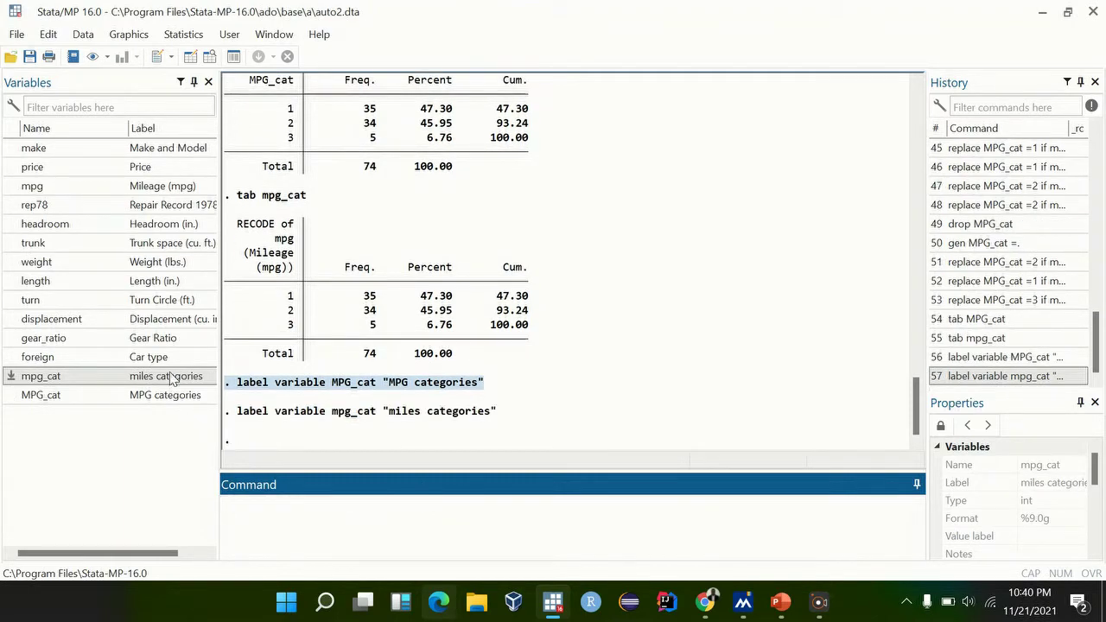
left_click(415, 393)
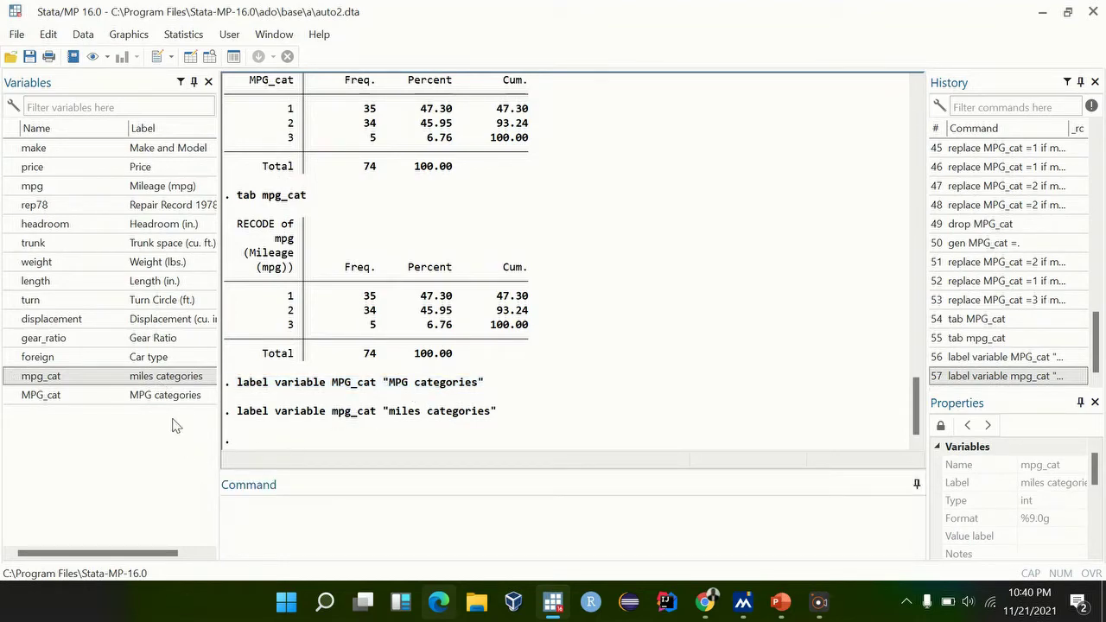
scroll(370, 335, "up", 1)
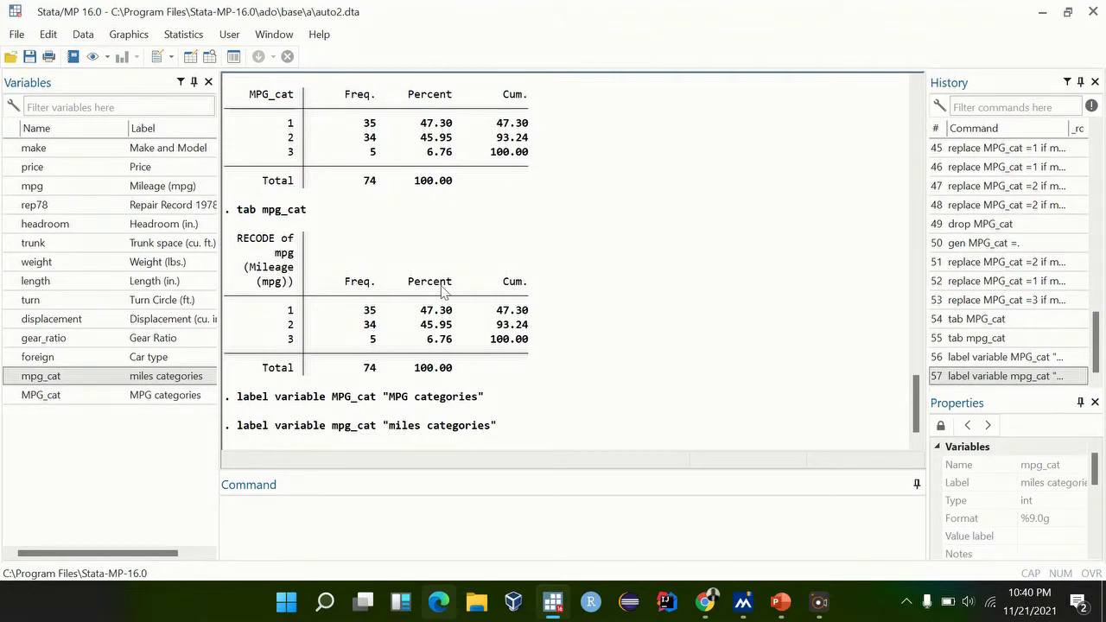
scroll(442, 287, "up", 2)
- Start a new value label named mpg_cat from mpg_cat's properties in the Variables Manager
left_click(83, 39)
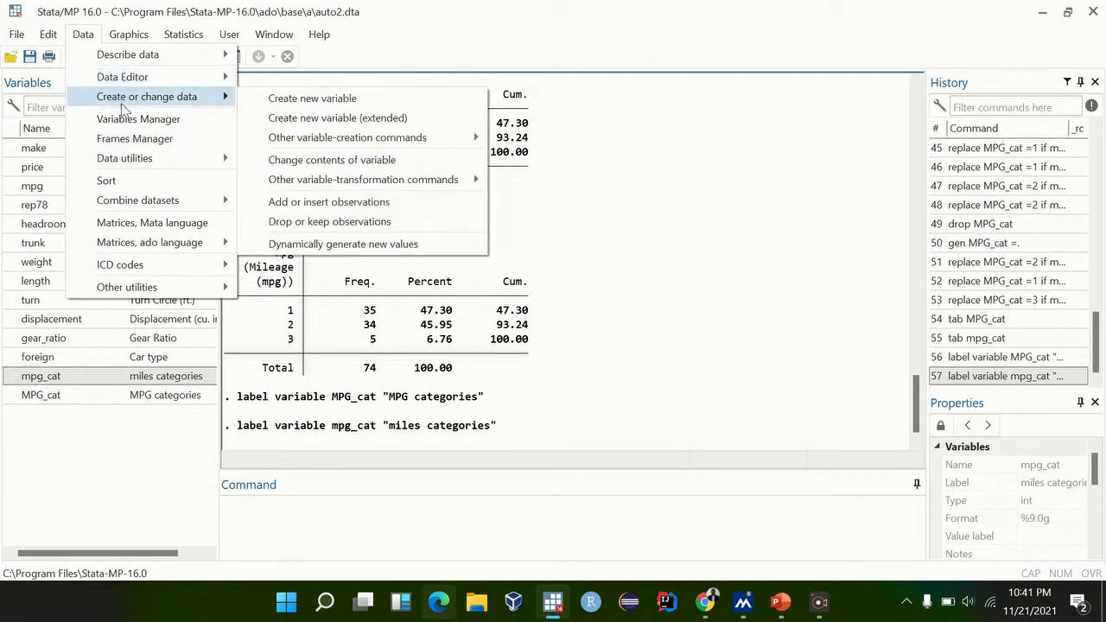
left_click(130, 120)
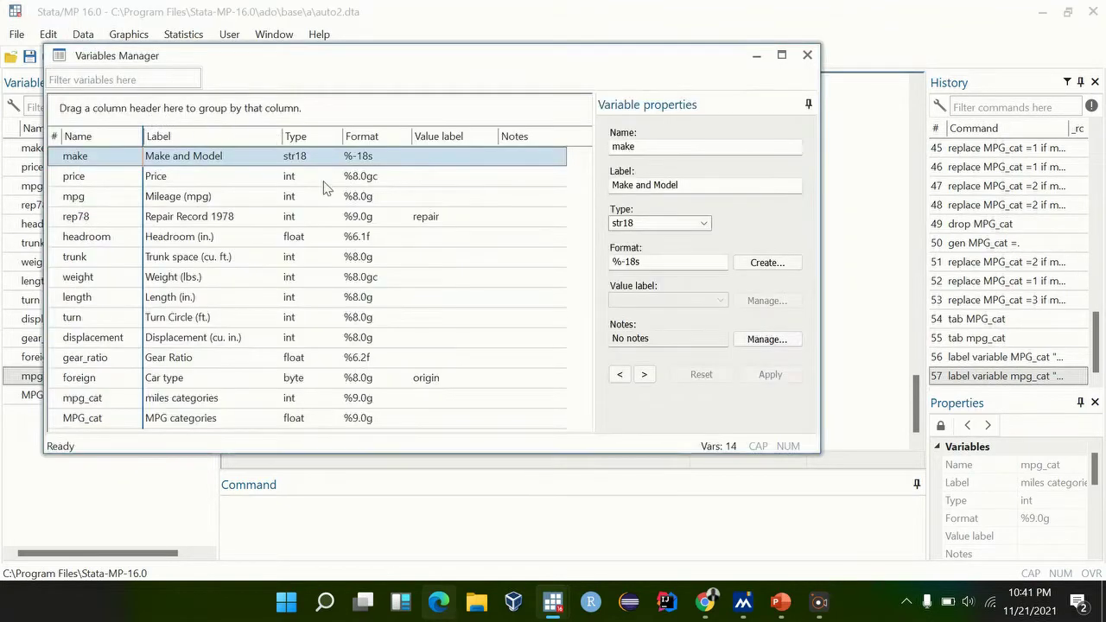
left_click(96, 397)
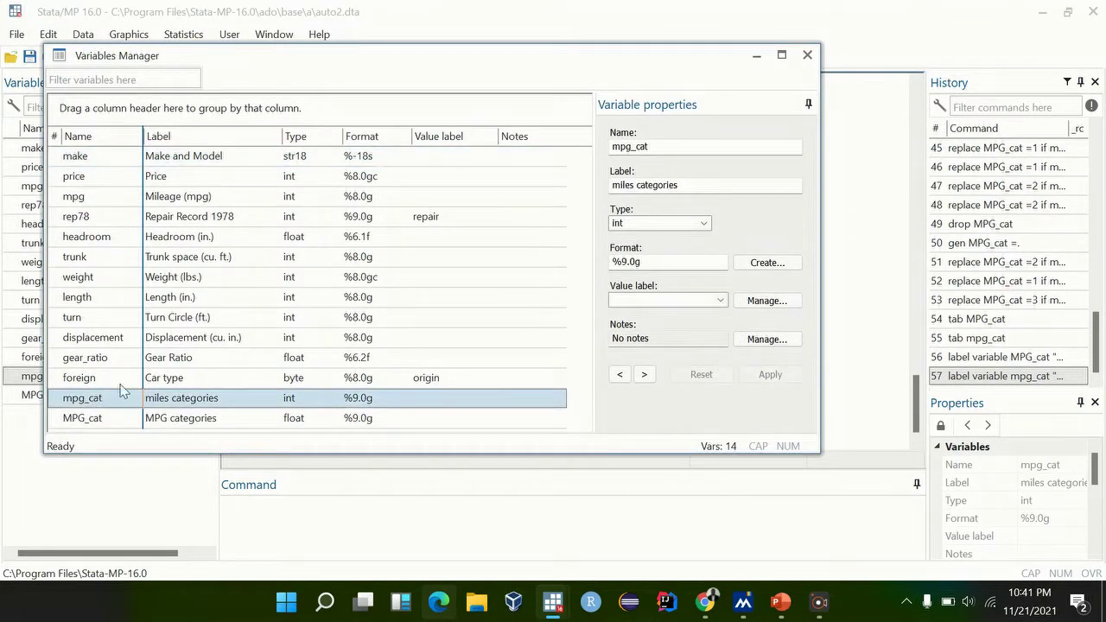
left_click(767, 300)
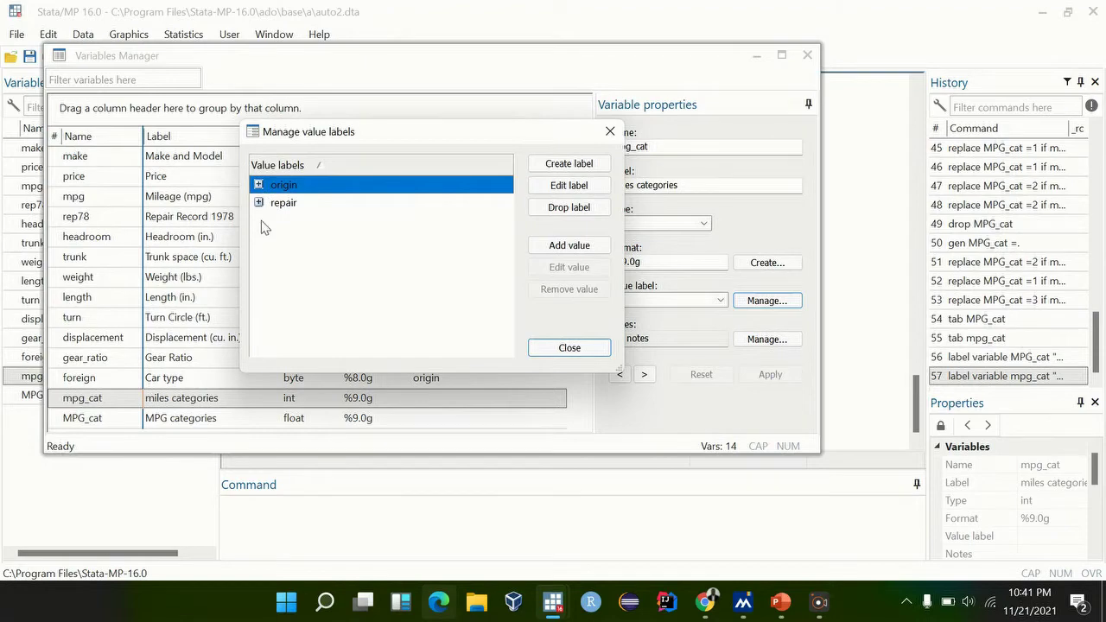
left_click(587, 166)
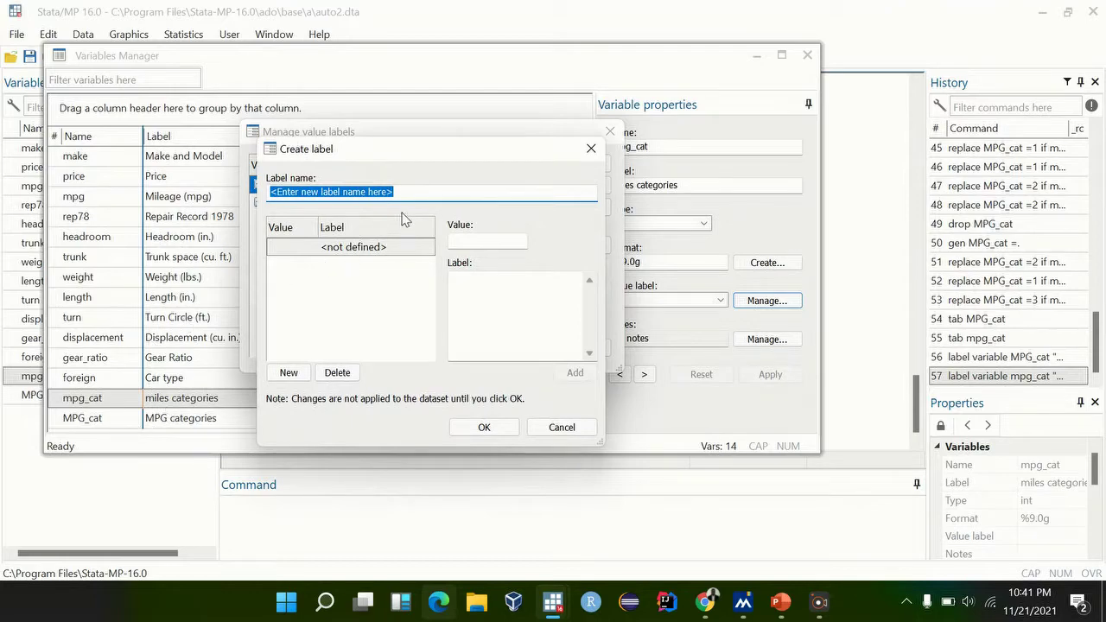
type("mpg_cat")
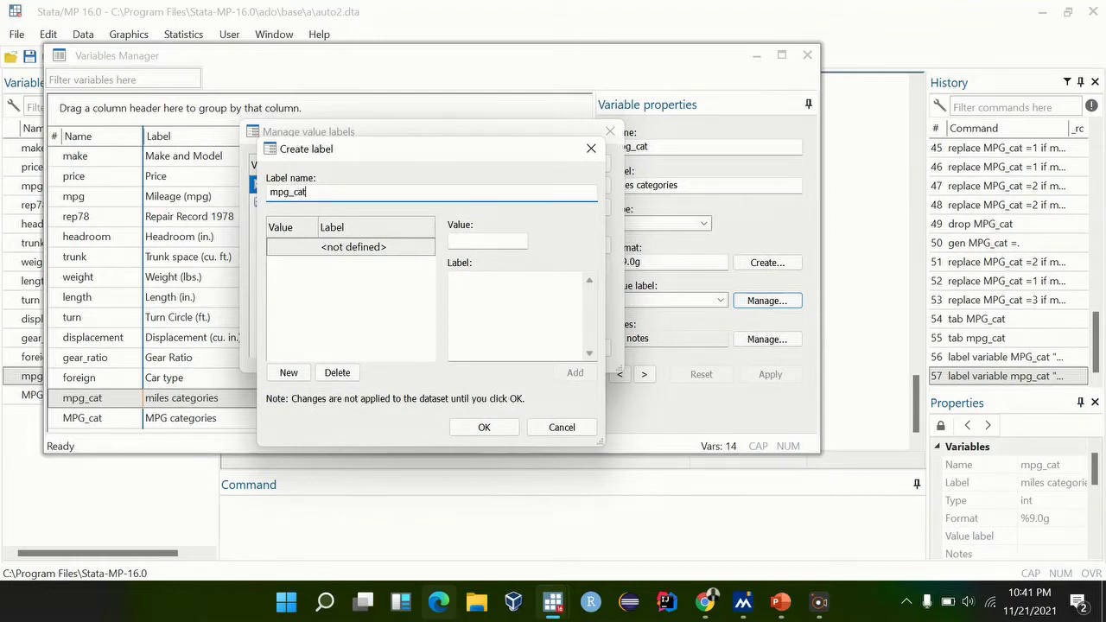
- Add codes 1 ">20", 2 "20-30", 3 ">30" to the label, save it and close the managers
left_click(492, 242)
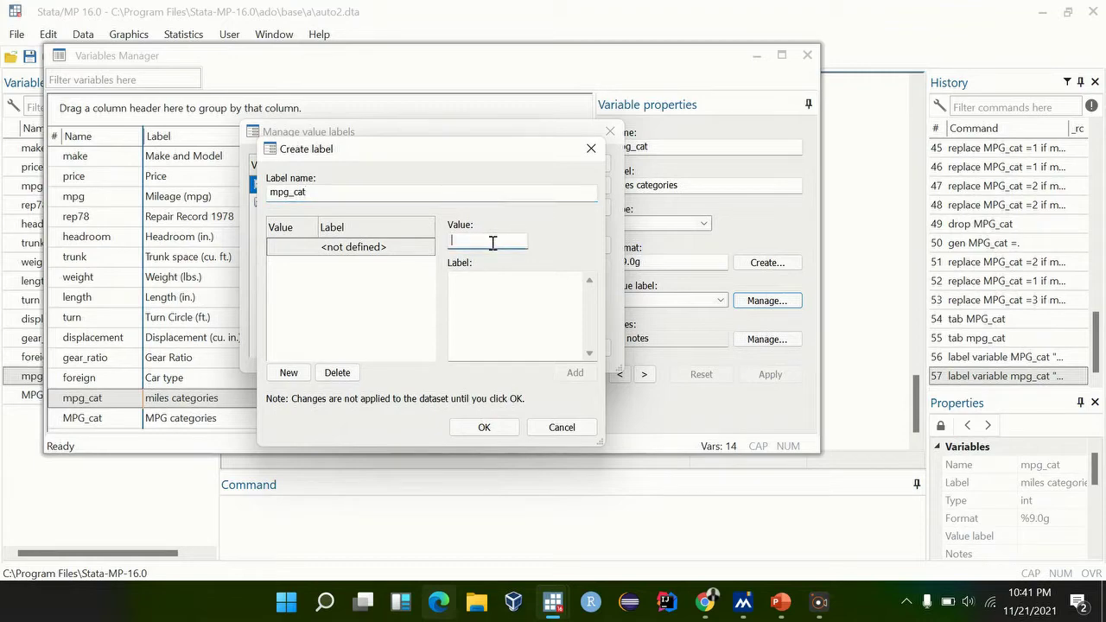
type("1")
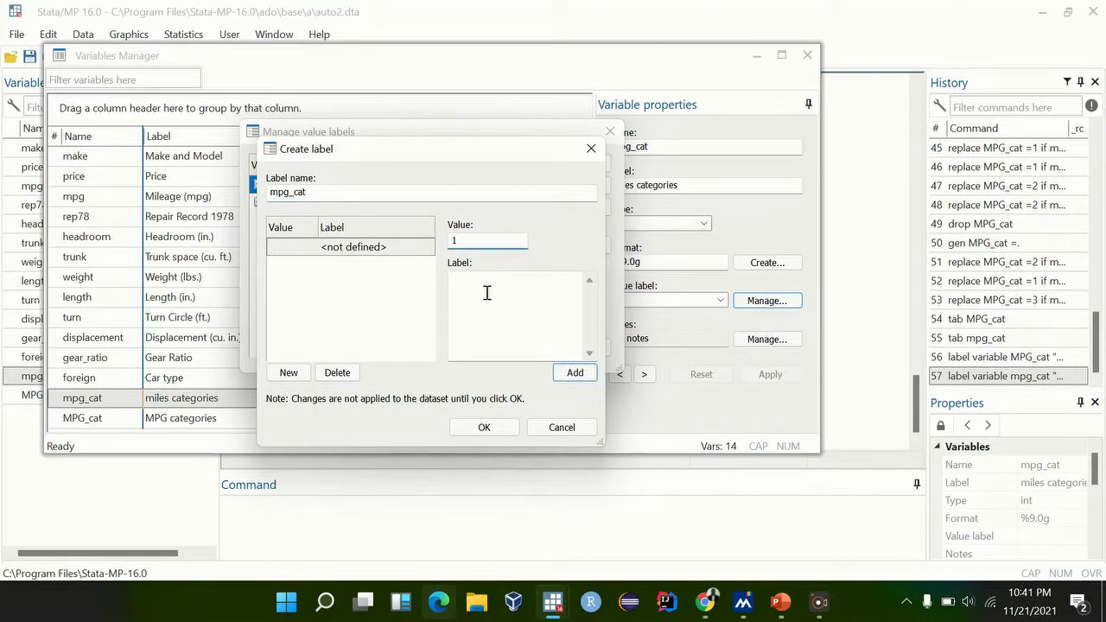
left_click(487, 293)
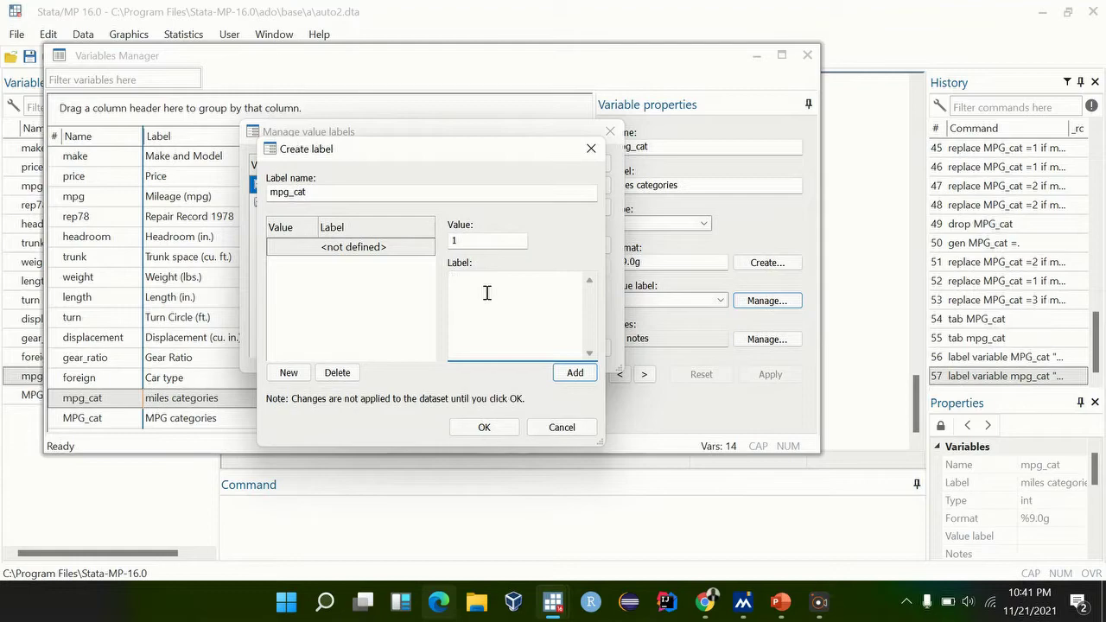
type(">20")
left_click(575, 373)
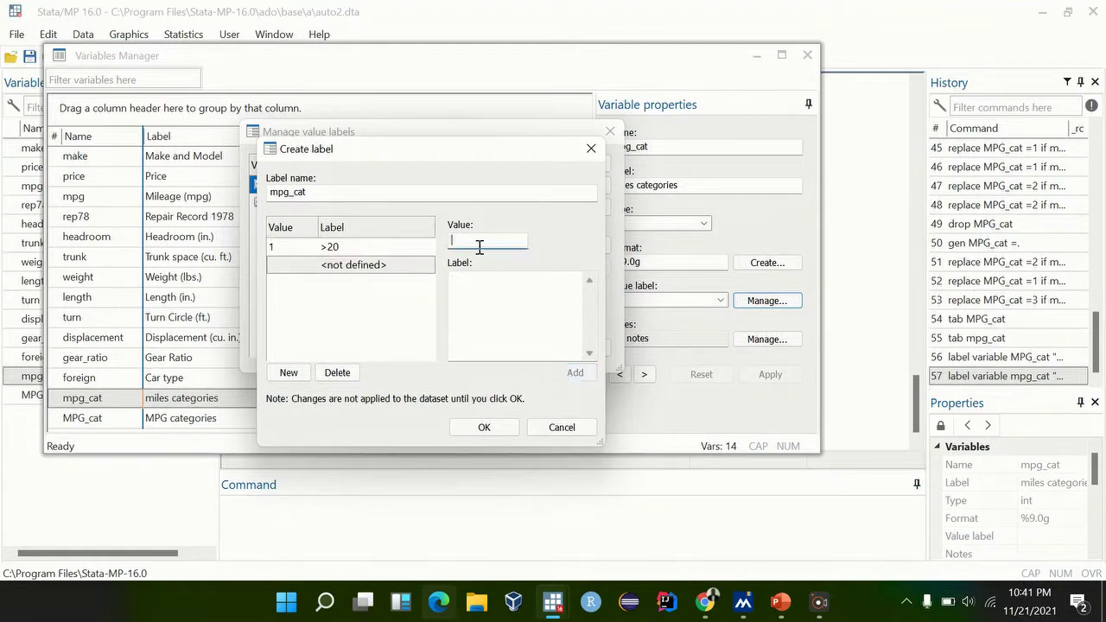
type("2")
left_click(471, 295)
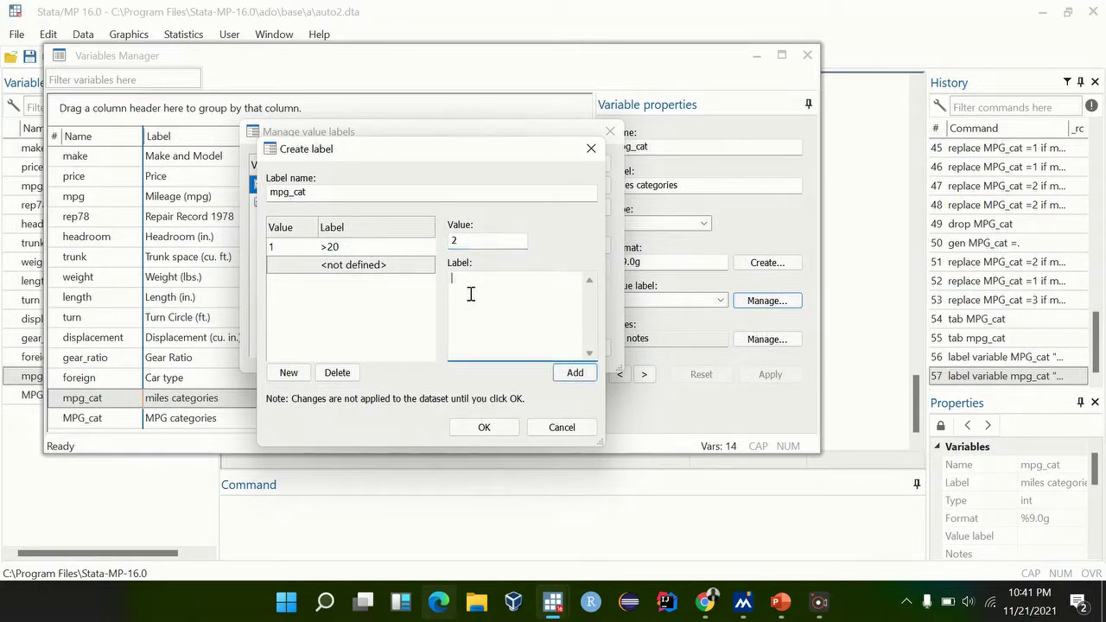
type("20-30")
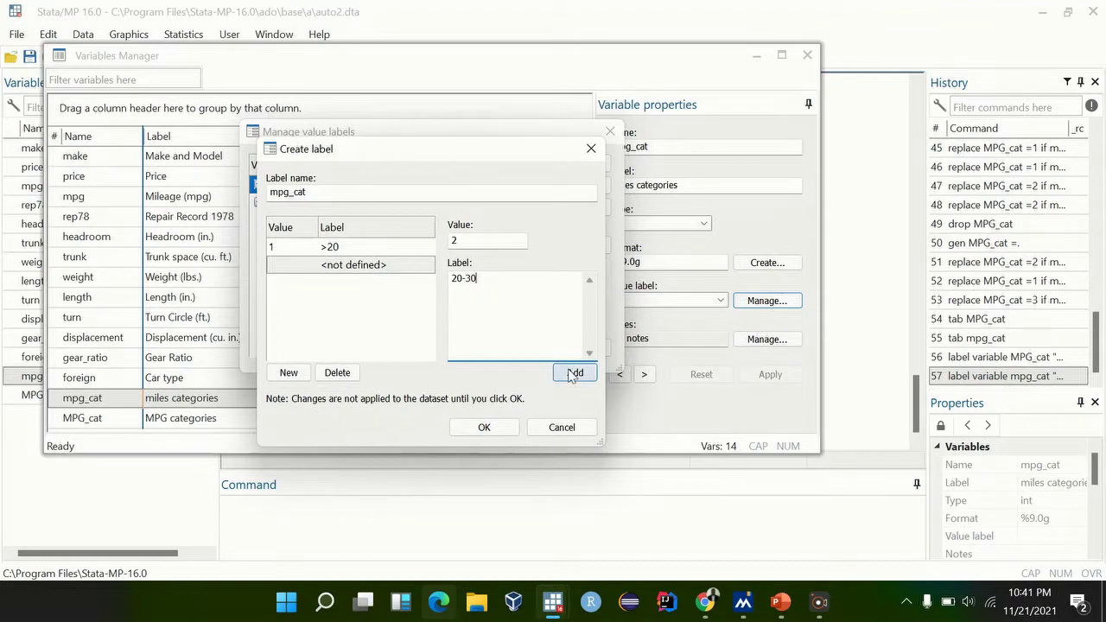
left_click(574, 372)
type("3")
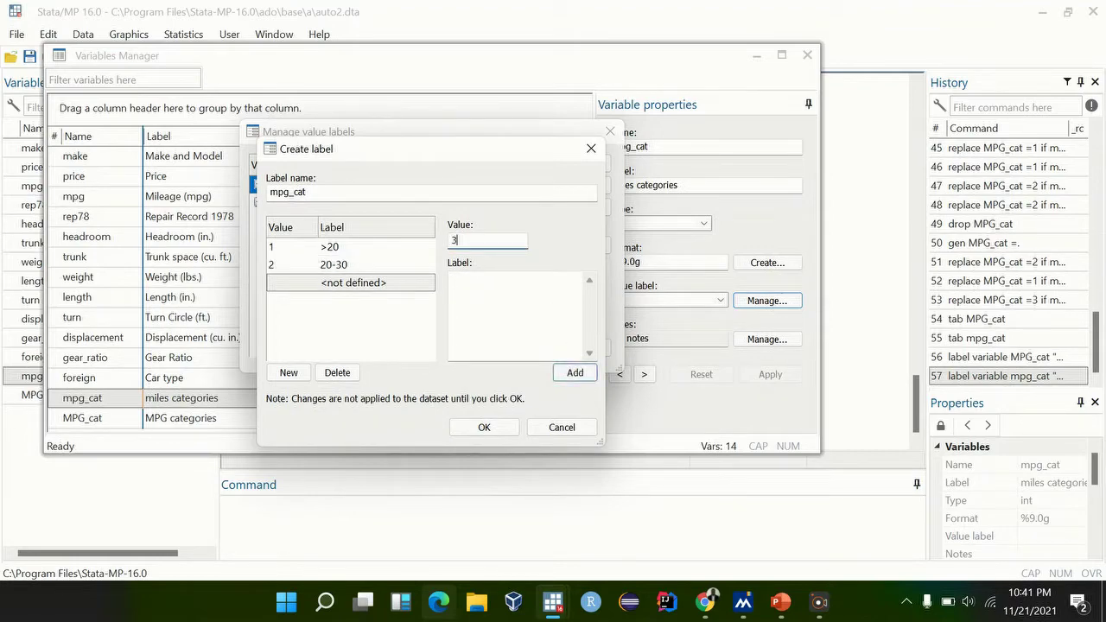
left_click(476, 294)
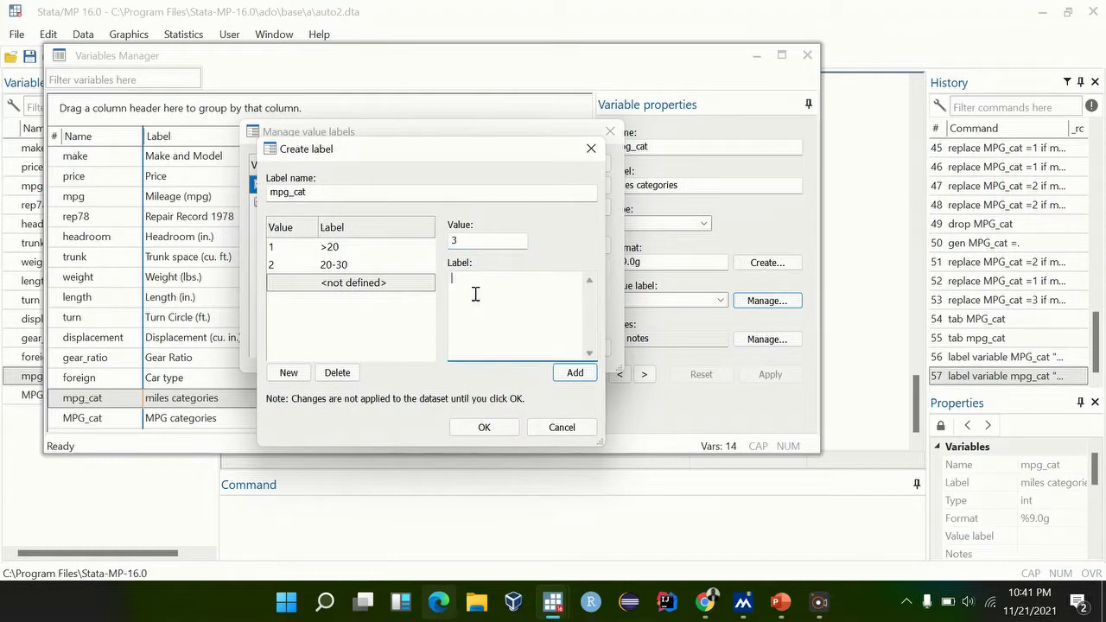
type(">30")
left_click(574, 372)
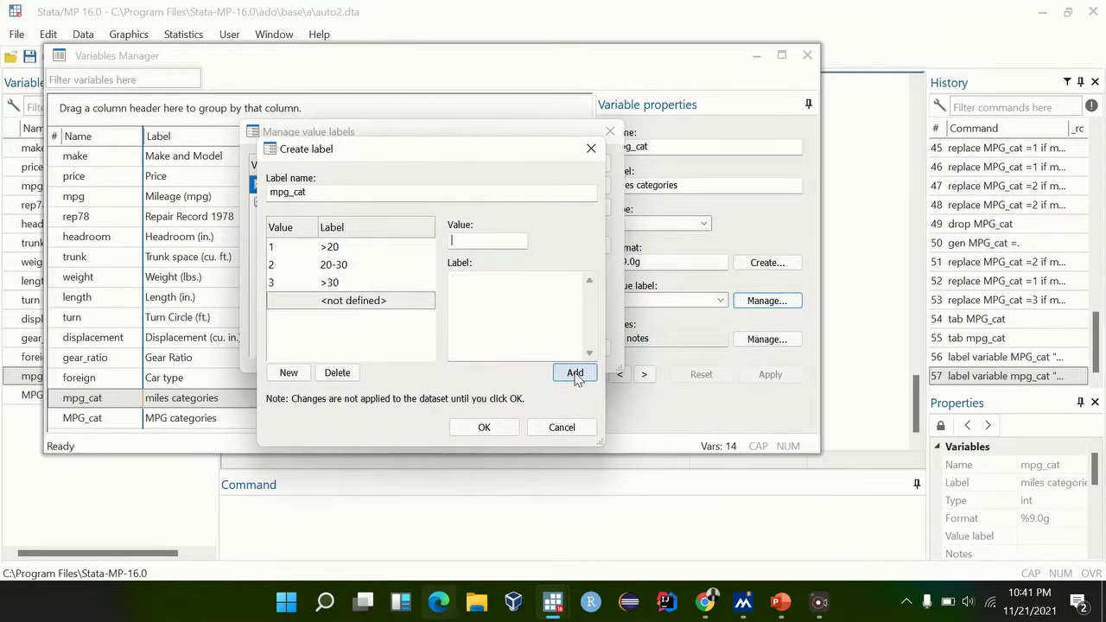
left_click(484, 427)
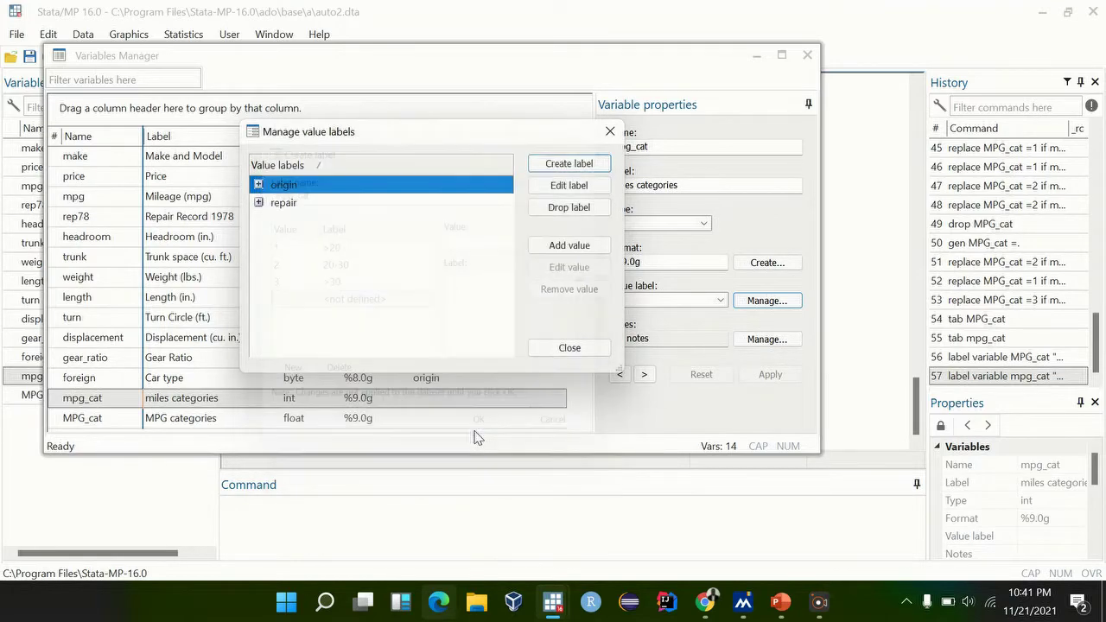
left_click(560, 347)
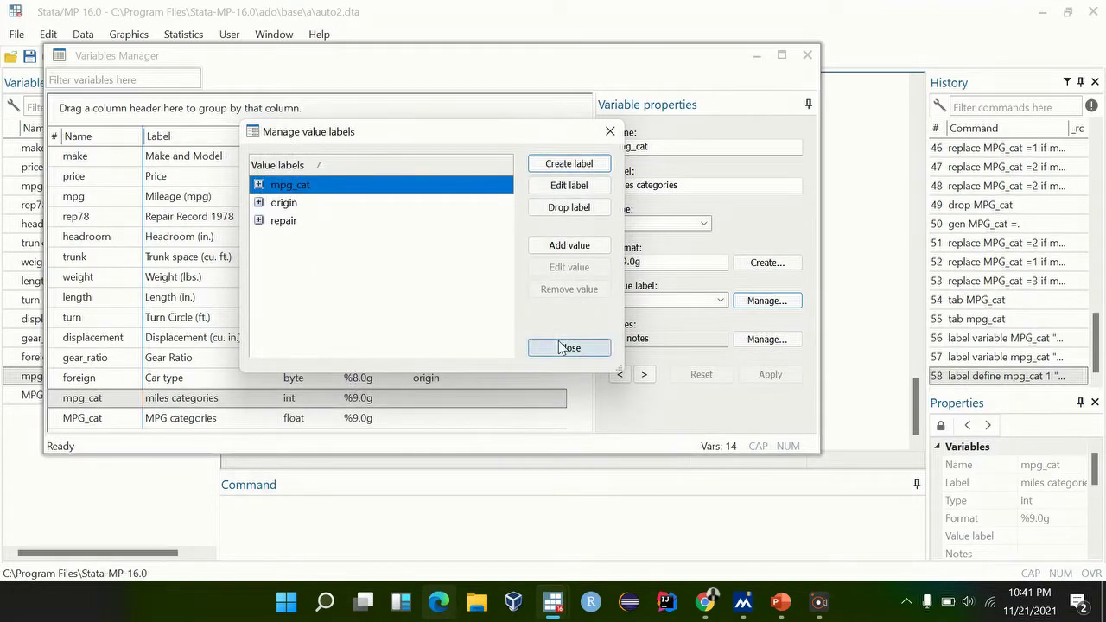
left_click(807, 55)
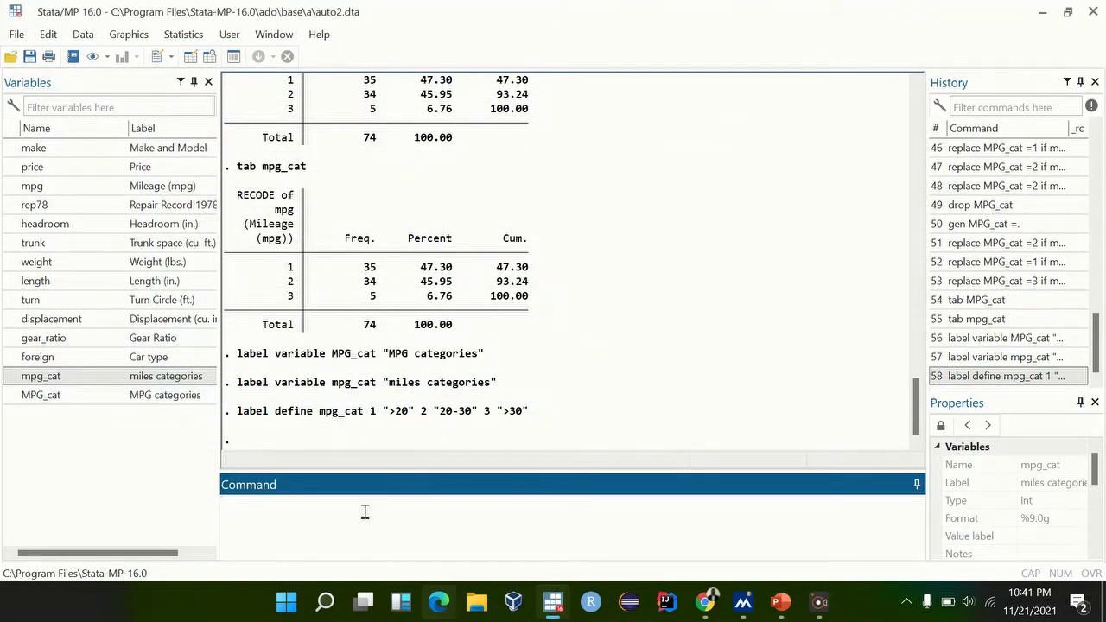
- Tabulate mpg_cat before its values are labelled
type("tab")
left_click(11, 377)
key("Return")
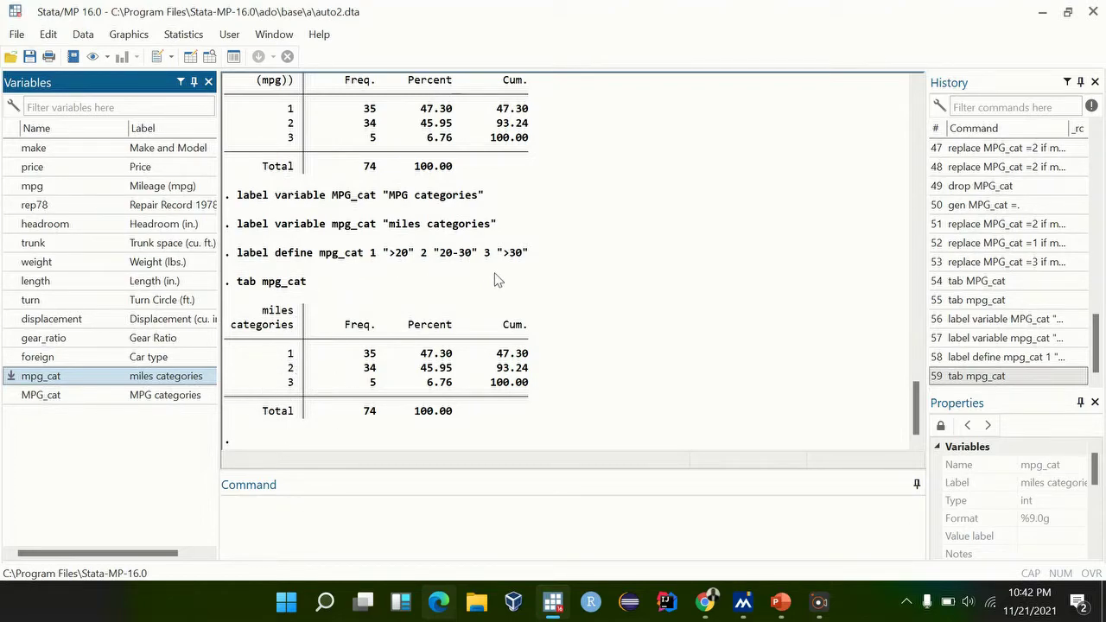
- Attach the mpg_cat value label with label values mpg_cat mpg_cat
left_click(288, 520)
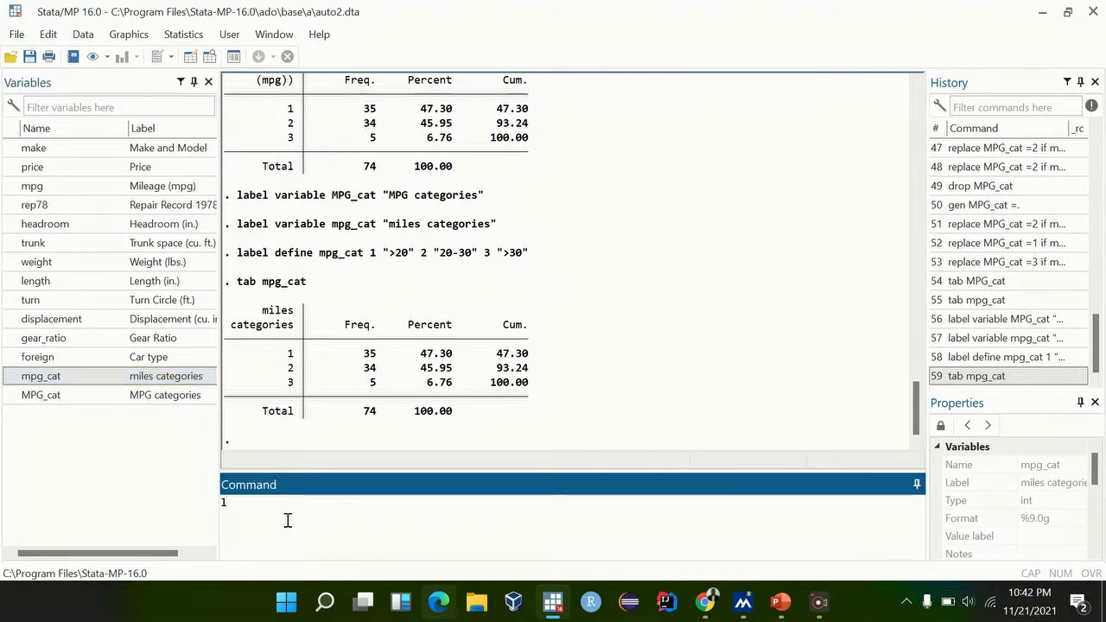
type("label")
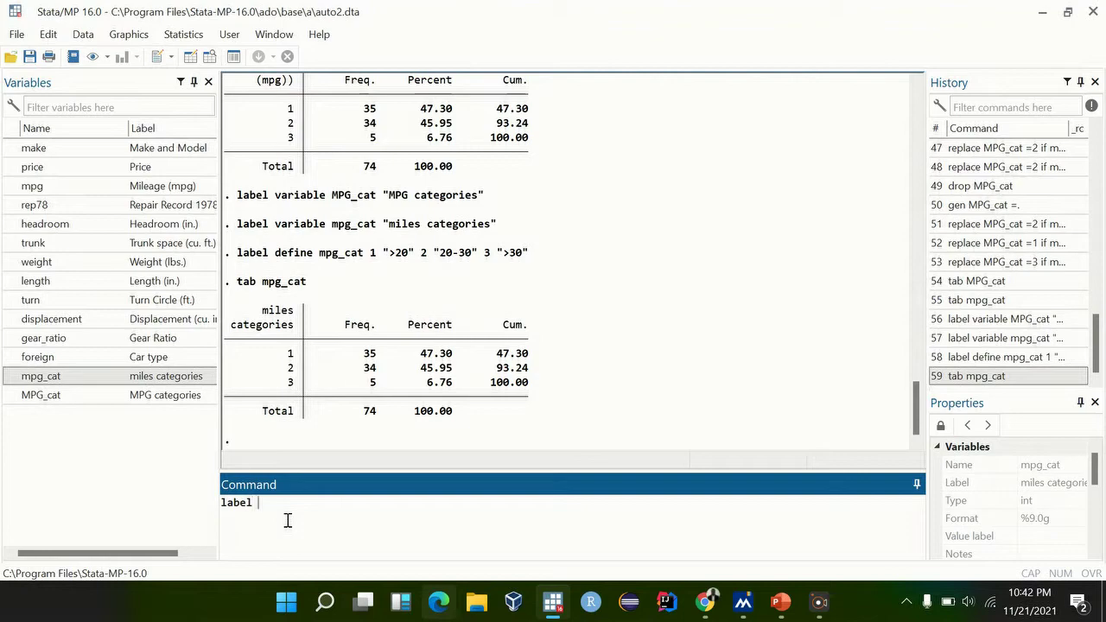
type(" values")
double_click(12, 379)
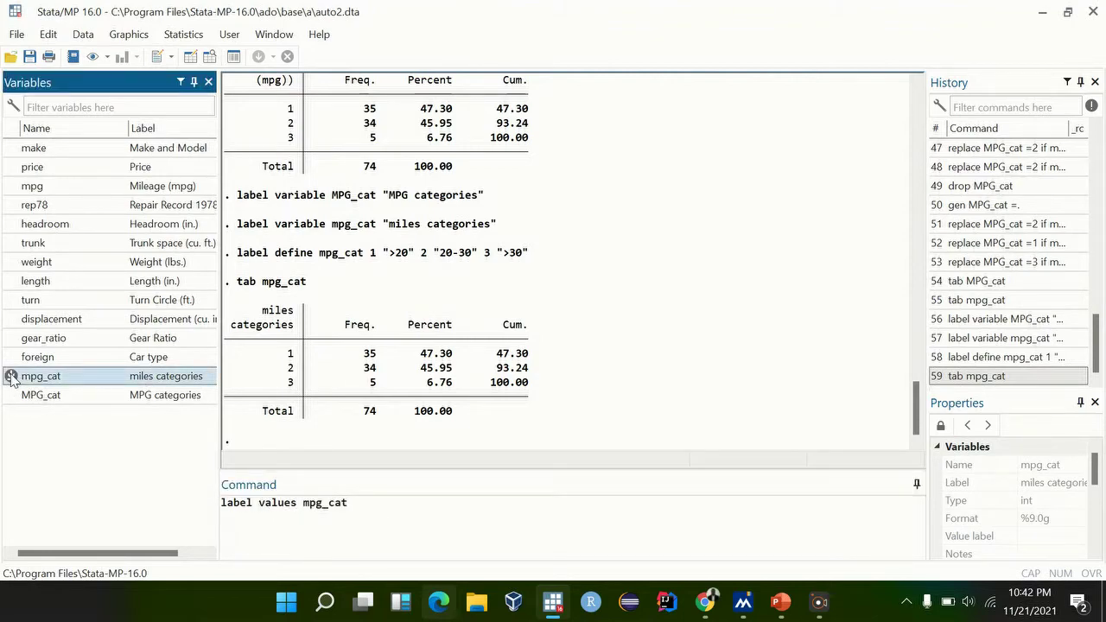
double_click(12, 379)
left_click(438, 506)
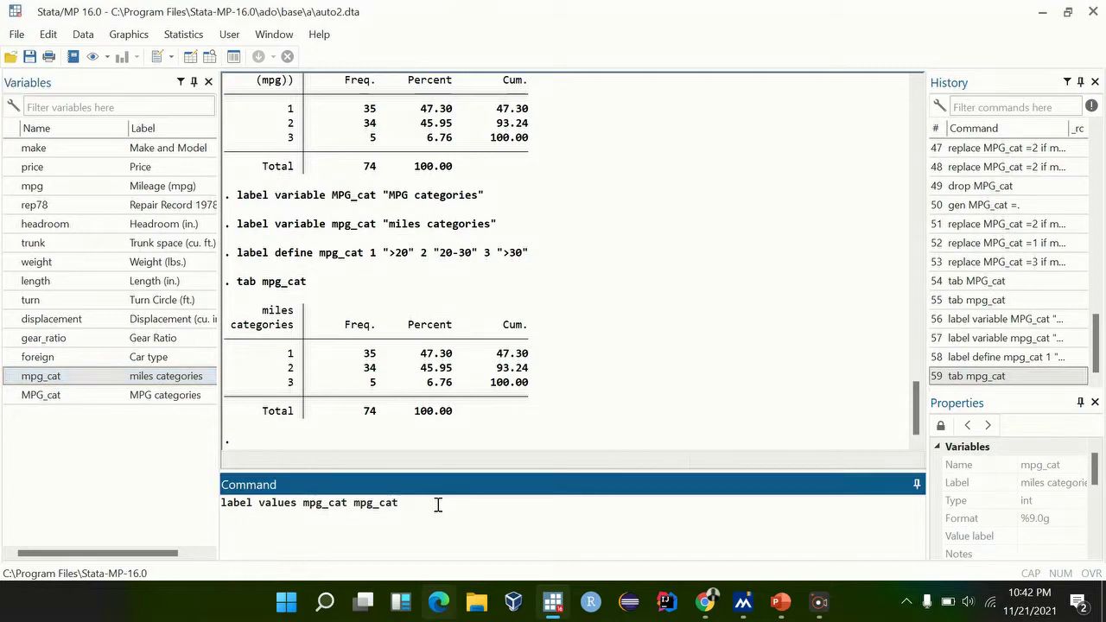
key("Return")
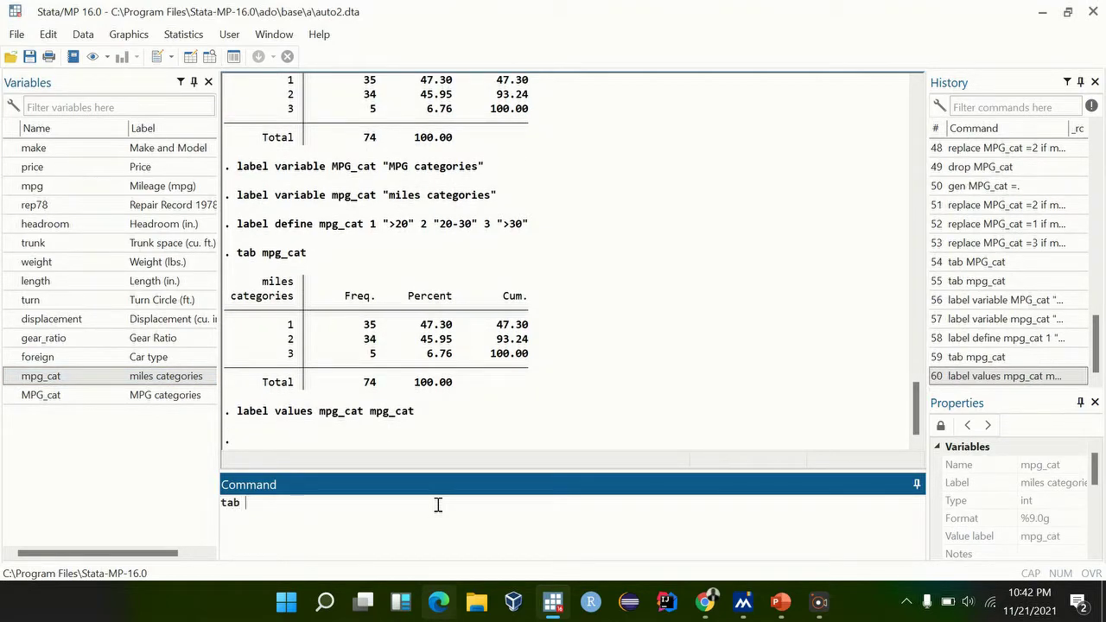
- Tabulate mpg_cat again to confirm the >20, 20-30 and >30 labels
type("tab")
double_click(11, 379)
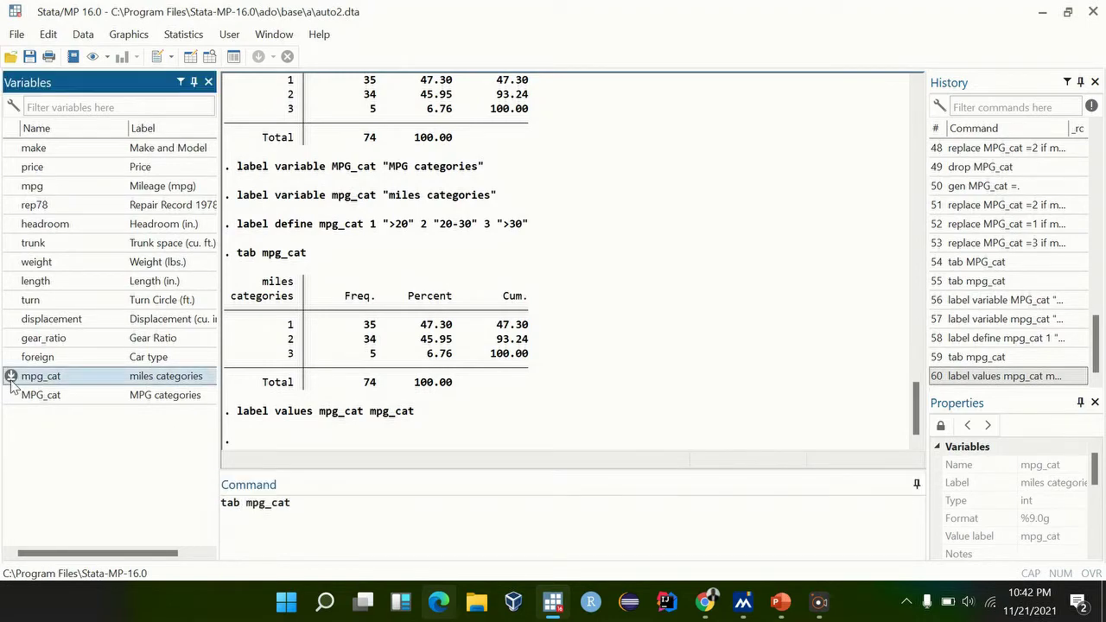
key("Return")
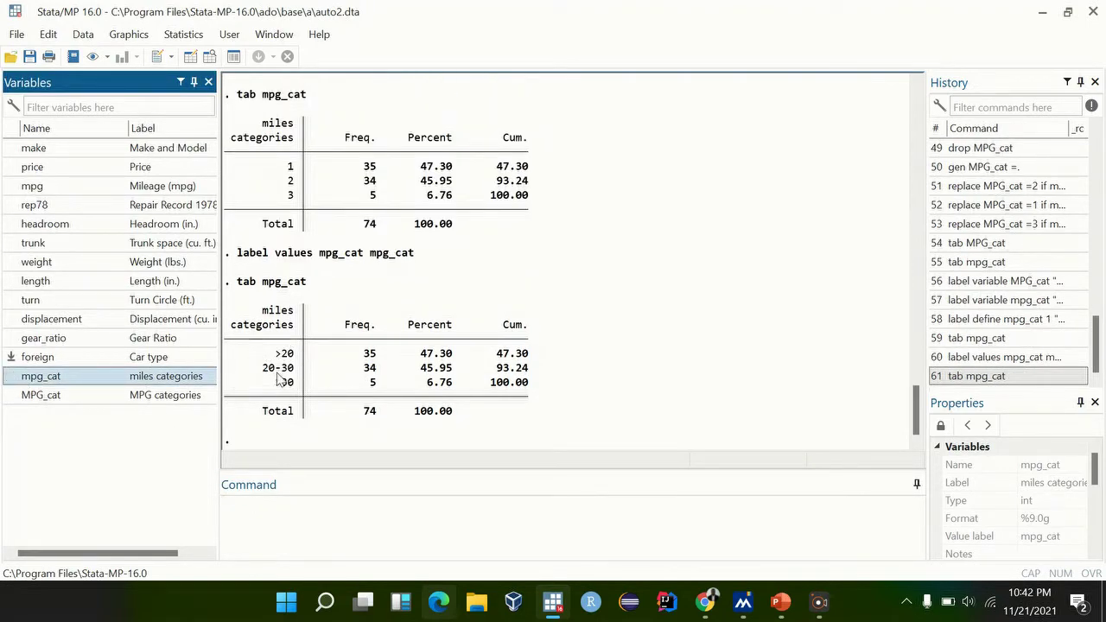
mouse_move(276, 353)
left_mouse_down()
mouse_move(279, 380)
mouse_move(287, 319)
mouse_move(290, 355)
left_mouse_up()
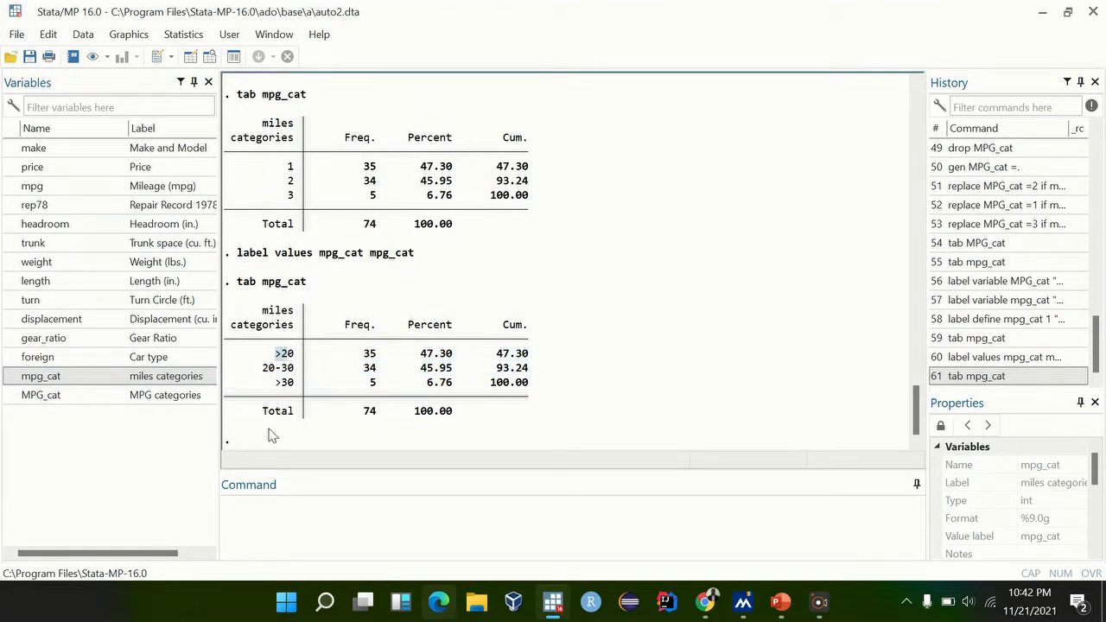
- Browse mpg_cat's values in the Data Editor
left_click(292, 519)
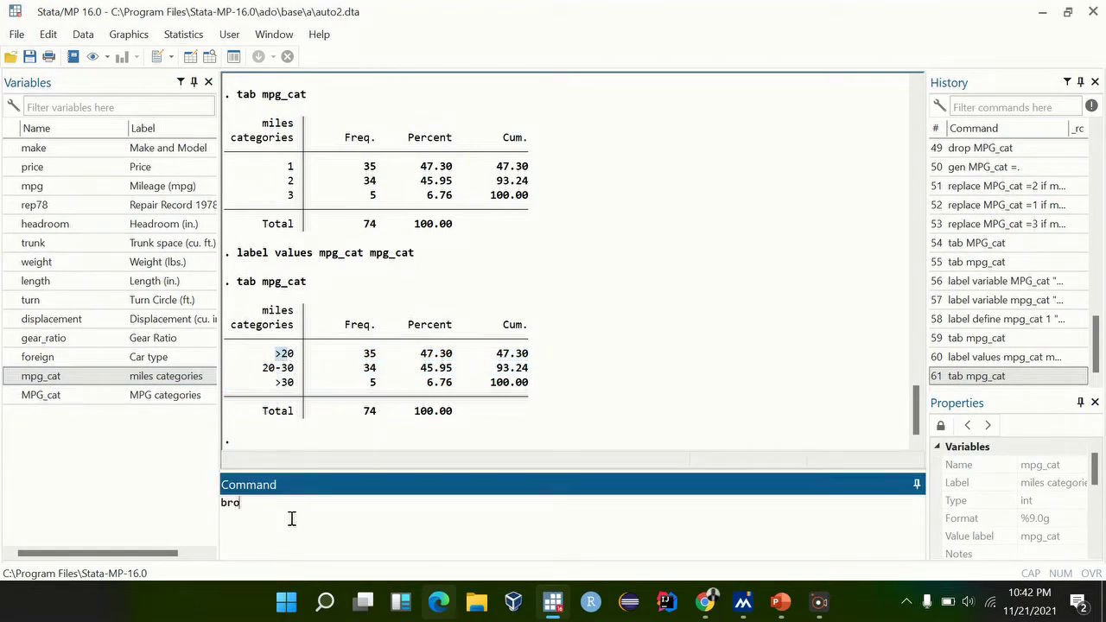
type("bro")
left_click(11, 377)
key("Return")
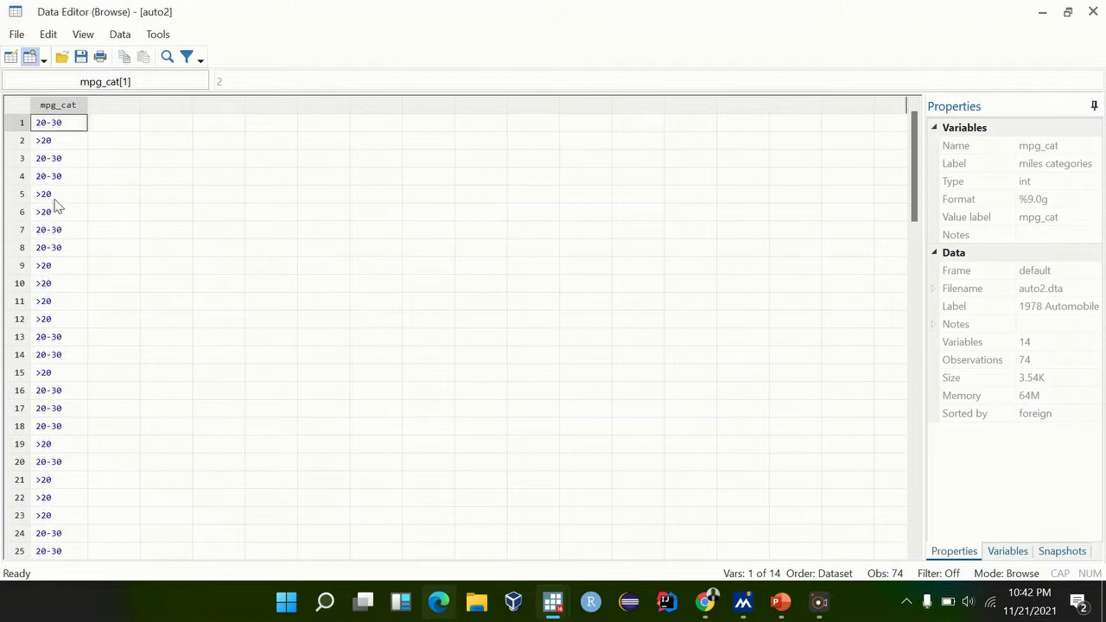
left_click(55, 144)
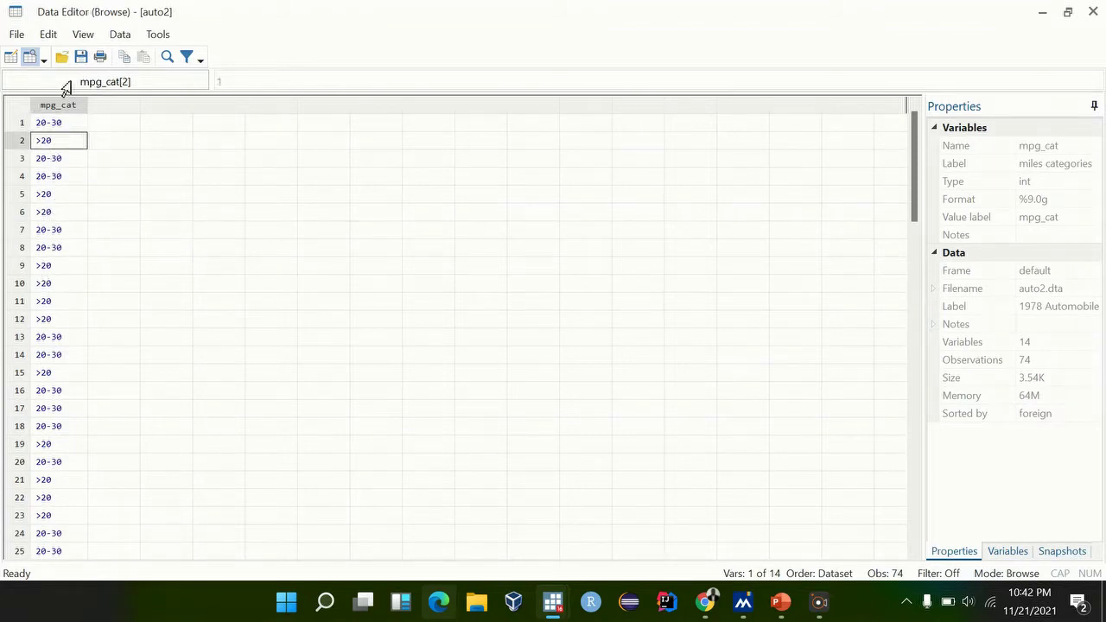
left_click(62, 212)
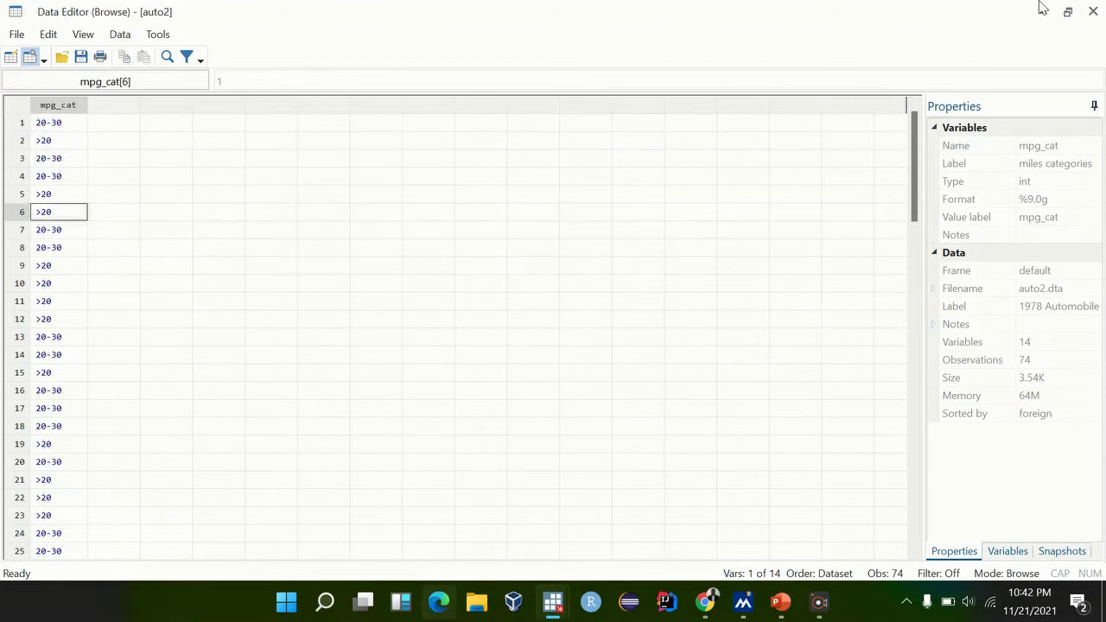
left_click(1095, 11)
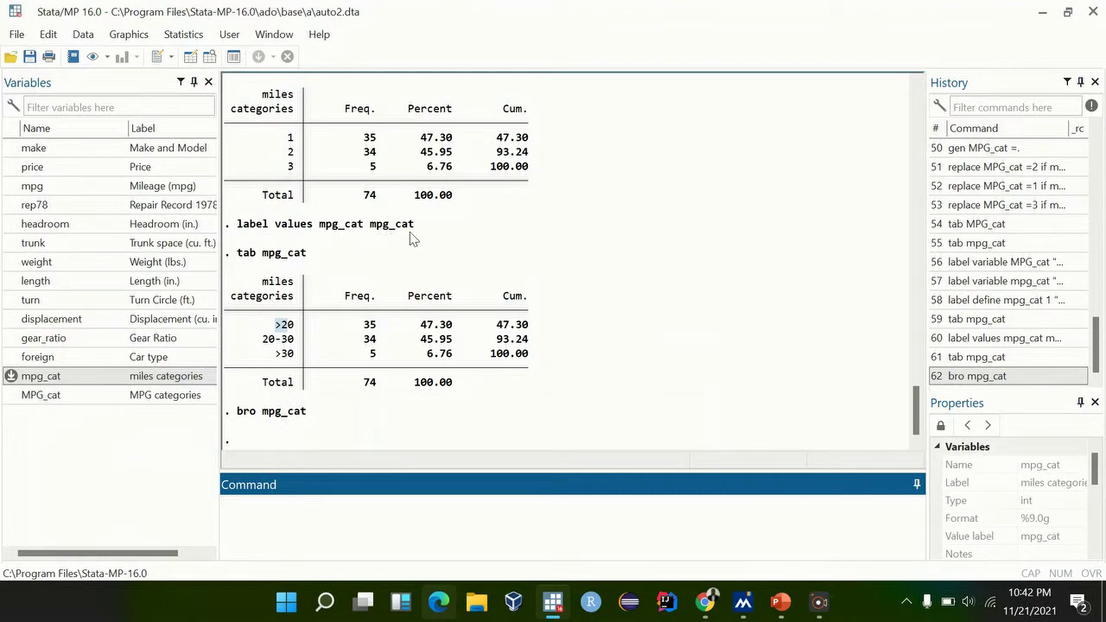
- Run label define MPG_cat 1">20" 2"20-30" 3">30"
left_click(60, 395)
left_click(264, 539)
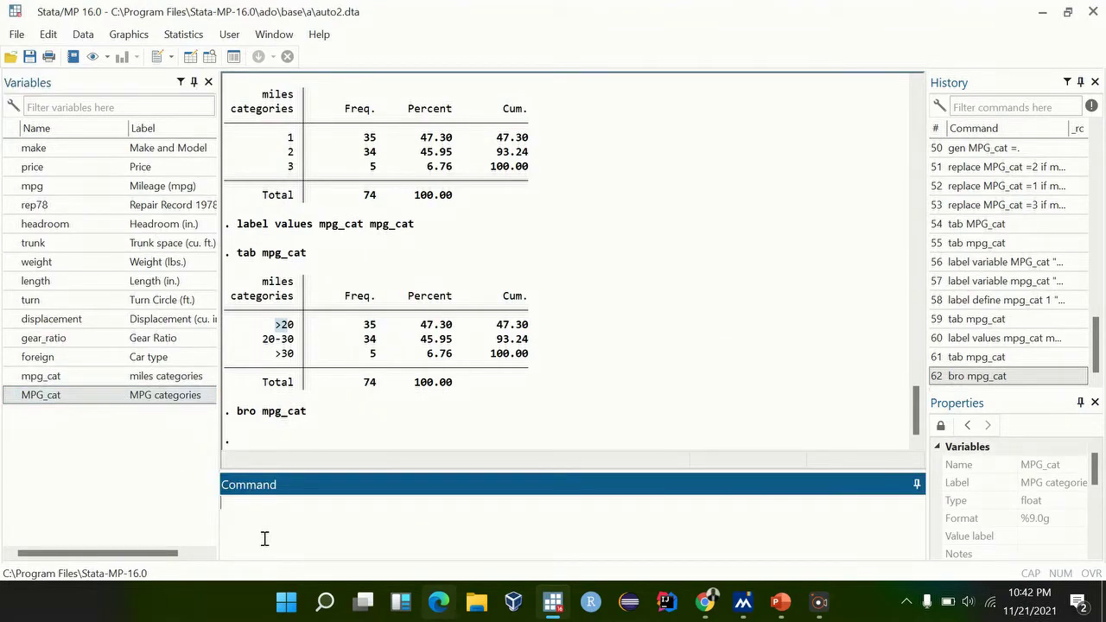
type("label define")
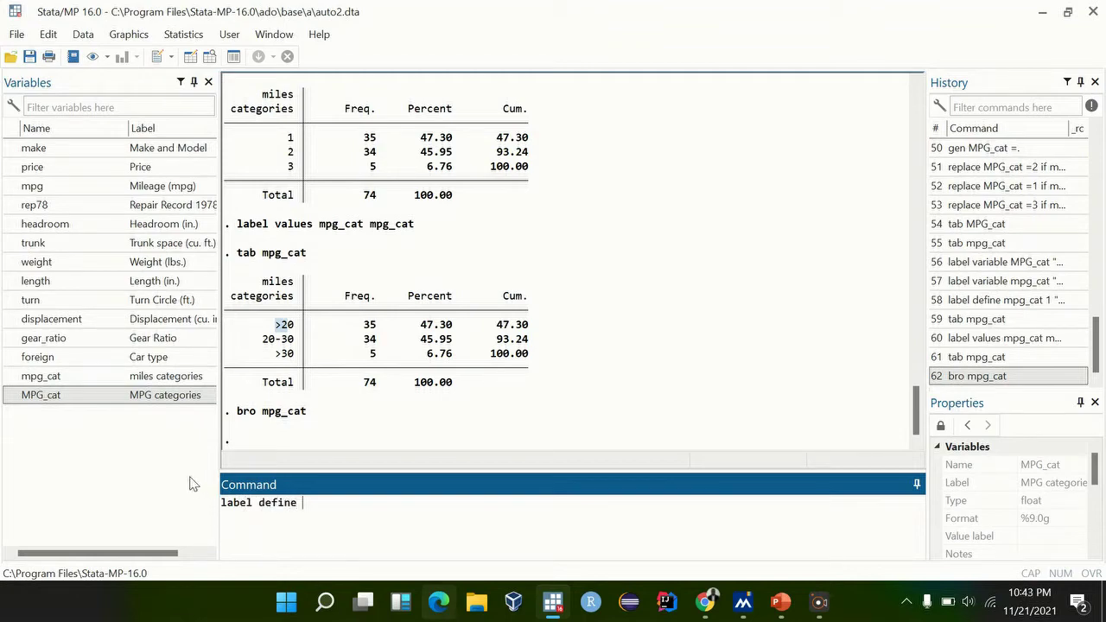
left_click(10, 396)
left_click(440, 518)
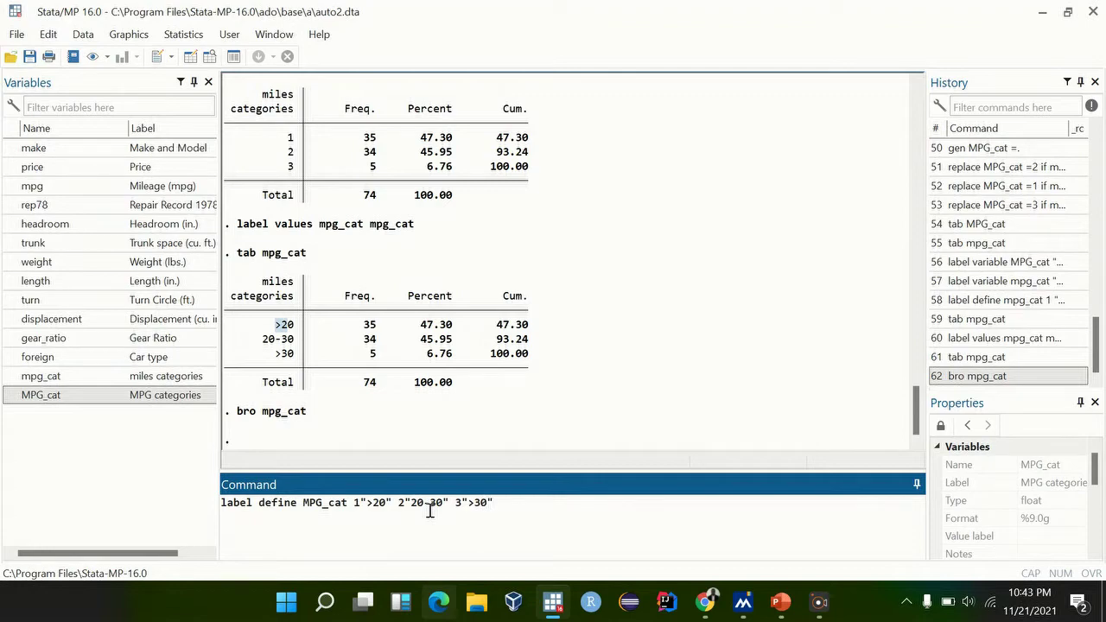
key("Return")
- Begin a label values command naming MPG_cat as both variable and label
type("label")
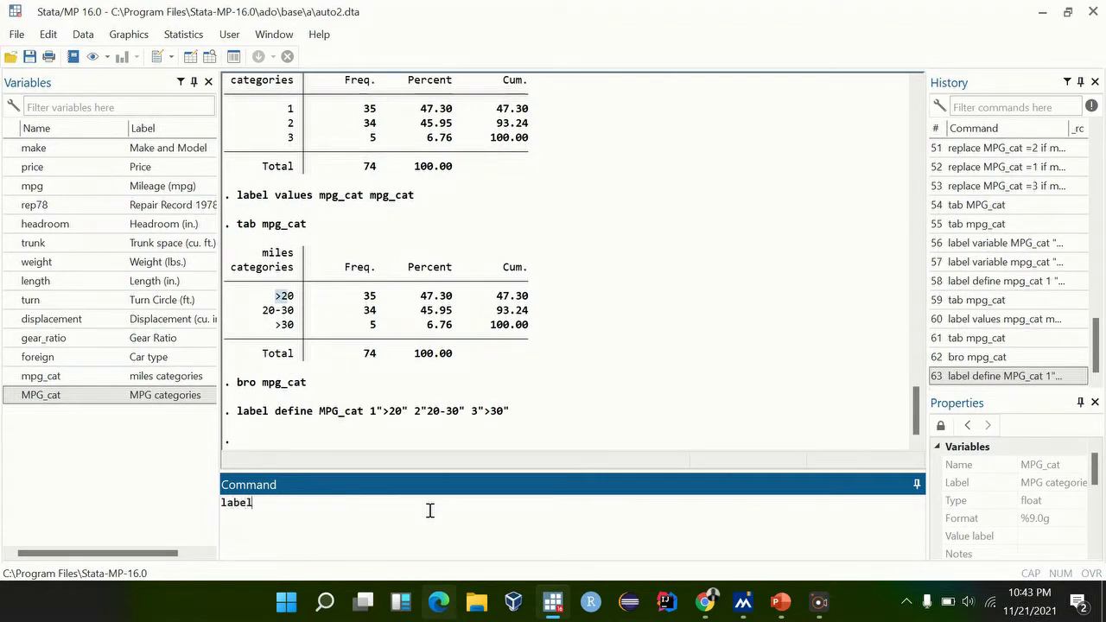
type(" values")
left_click(10, 395)
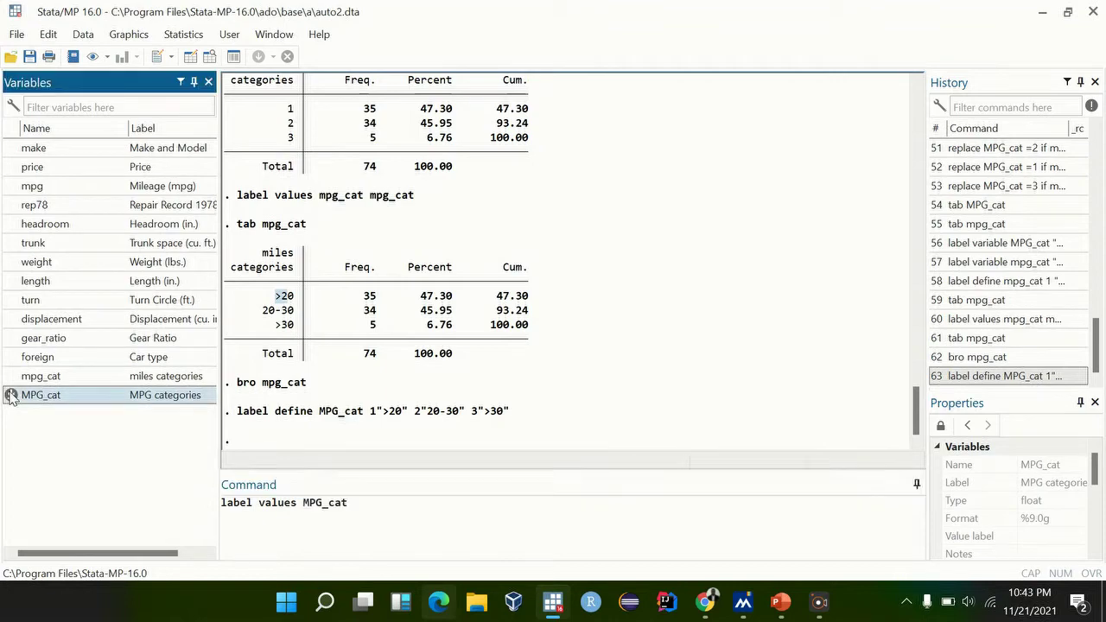
left_click(11, 395)
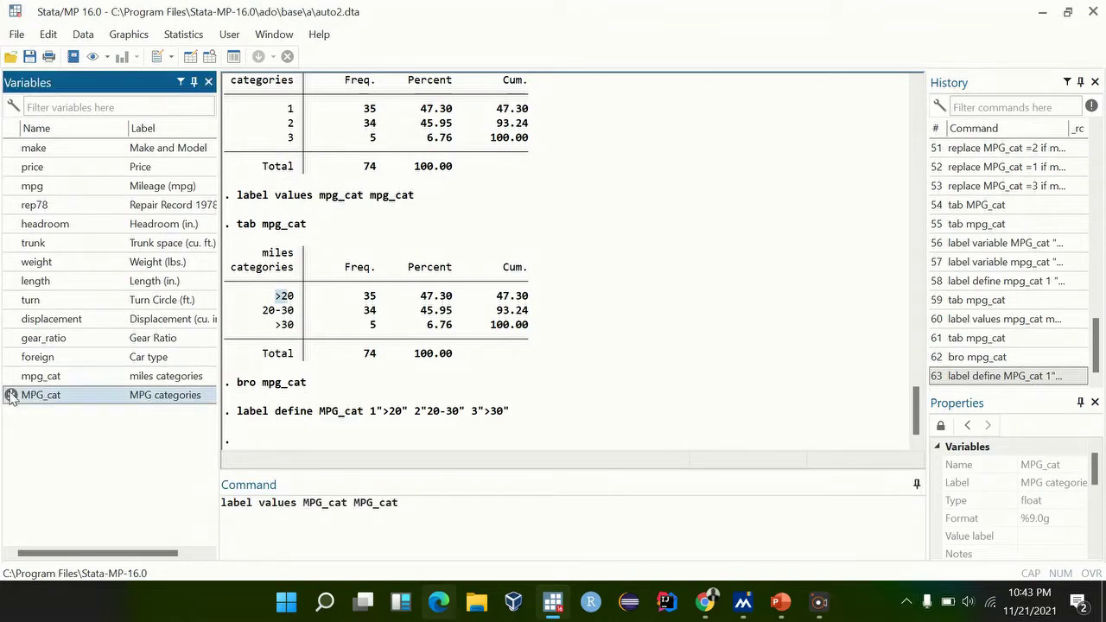
- Attach the MPG_cat labels and tabulate MPG_cat showing >20, 20-30 and >30
left_click(463, 525)
key("Return")
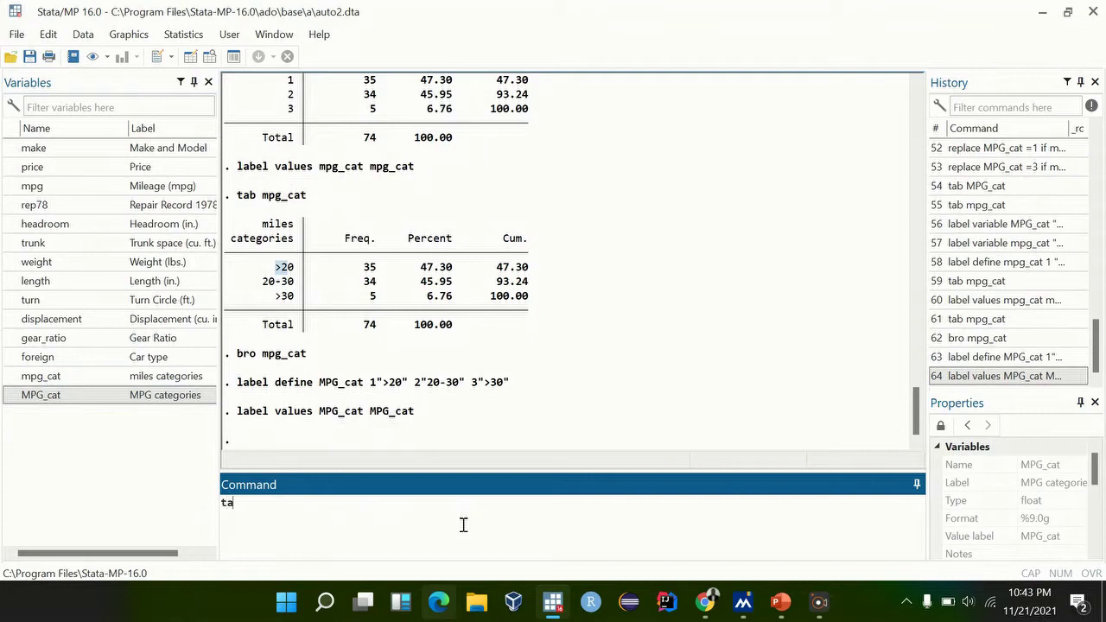
type("tab")
left_click(11, 396)
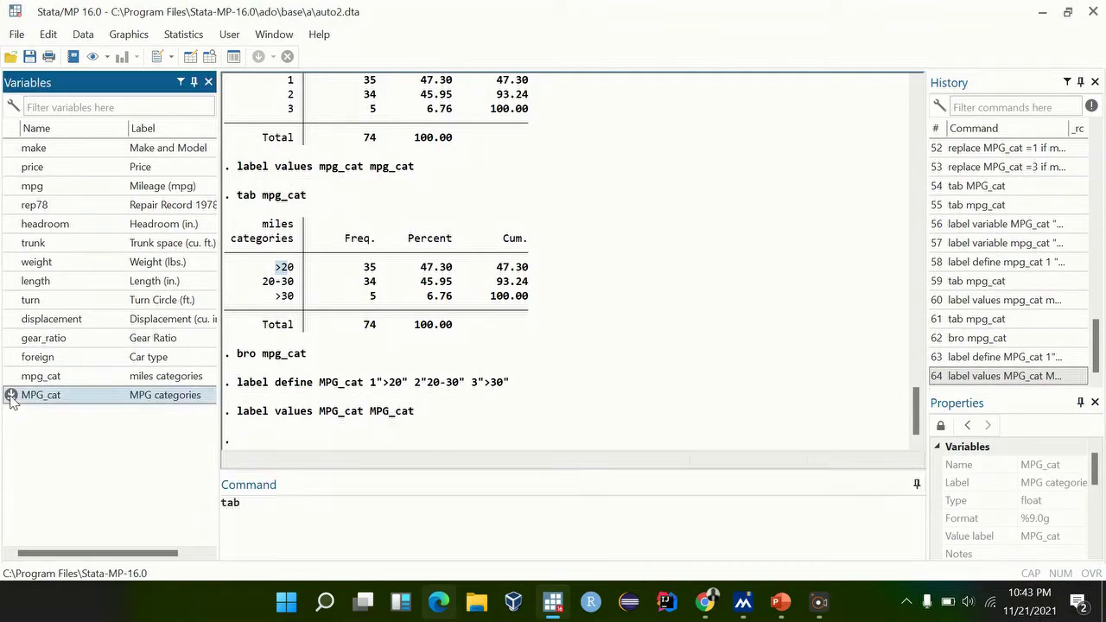
key("Return")
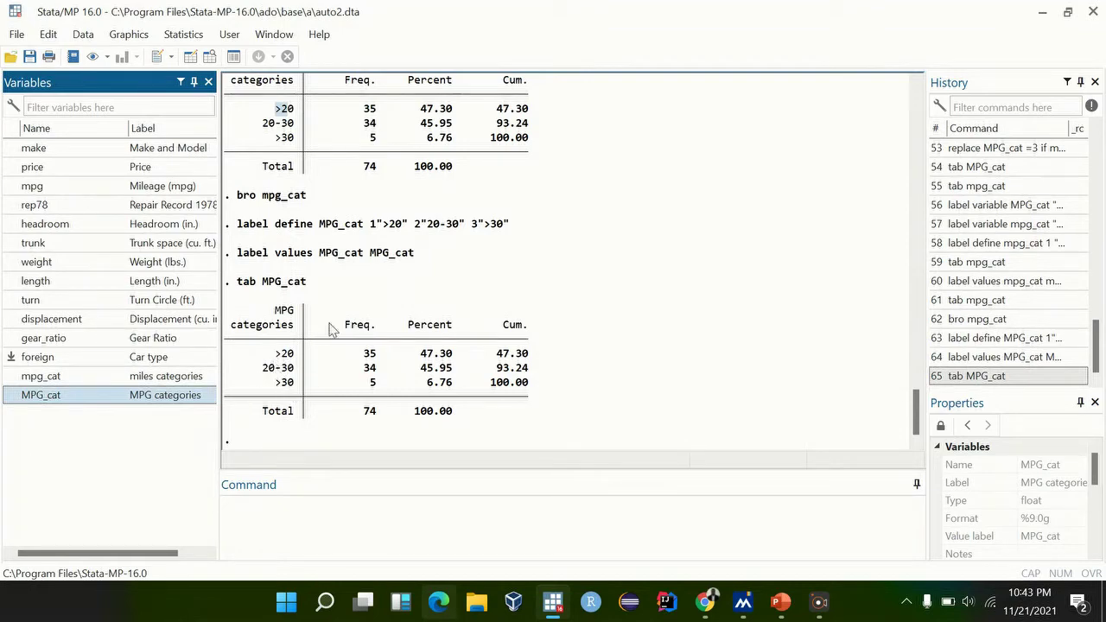
- Select rep78 in the Variables pane and bring up the Data menu
left_click(345, 526)
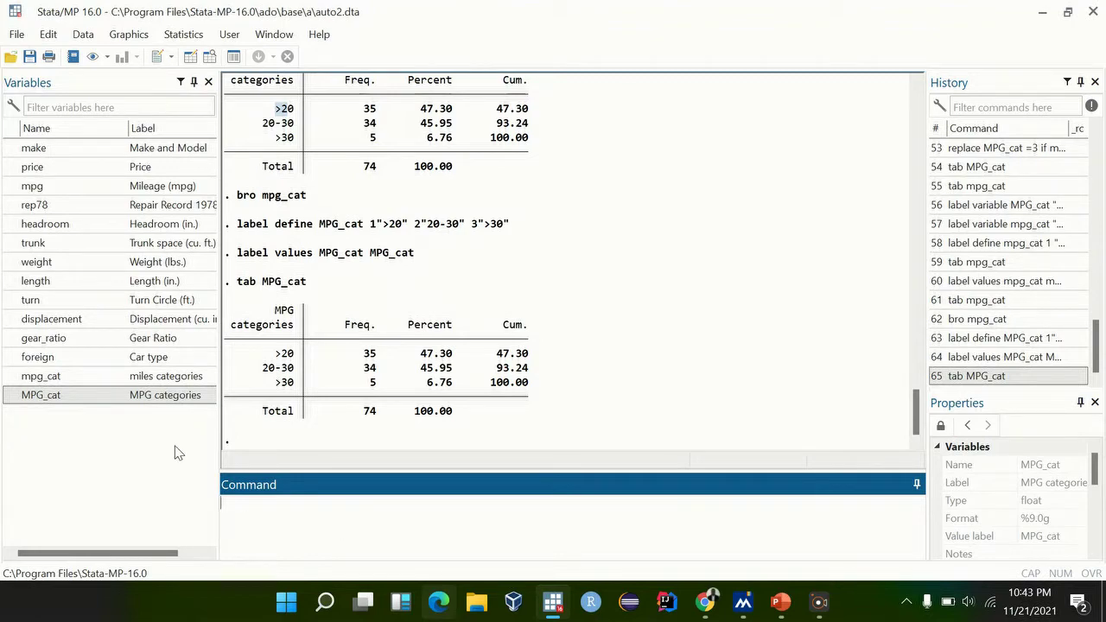
scroll(396, 352, "up", 1)
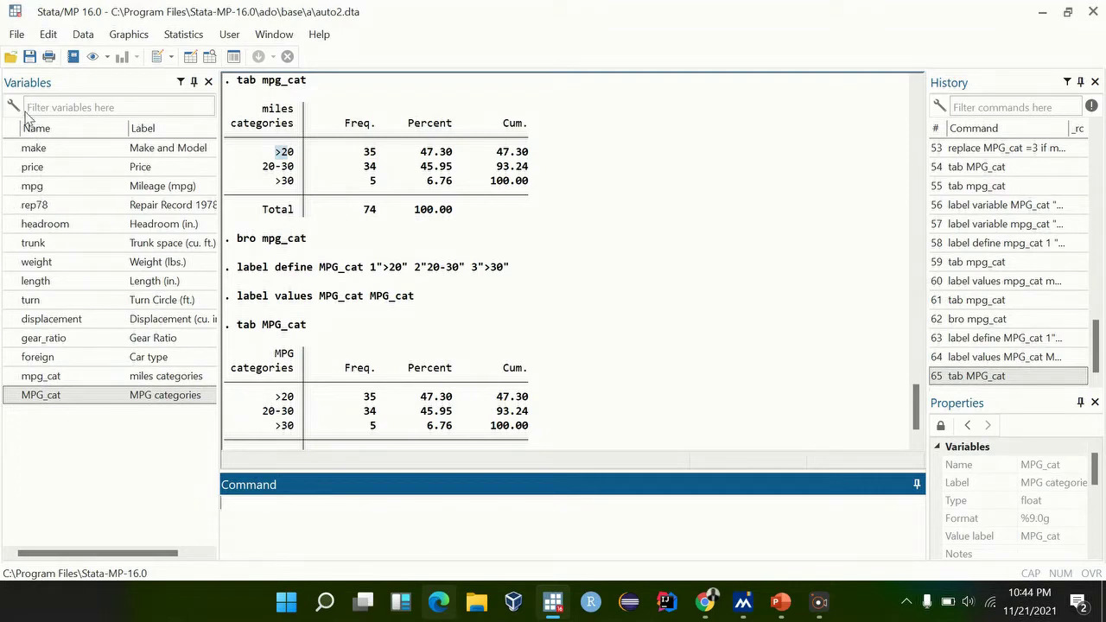
left_click(34, 207)
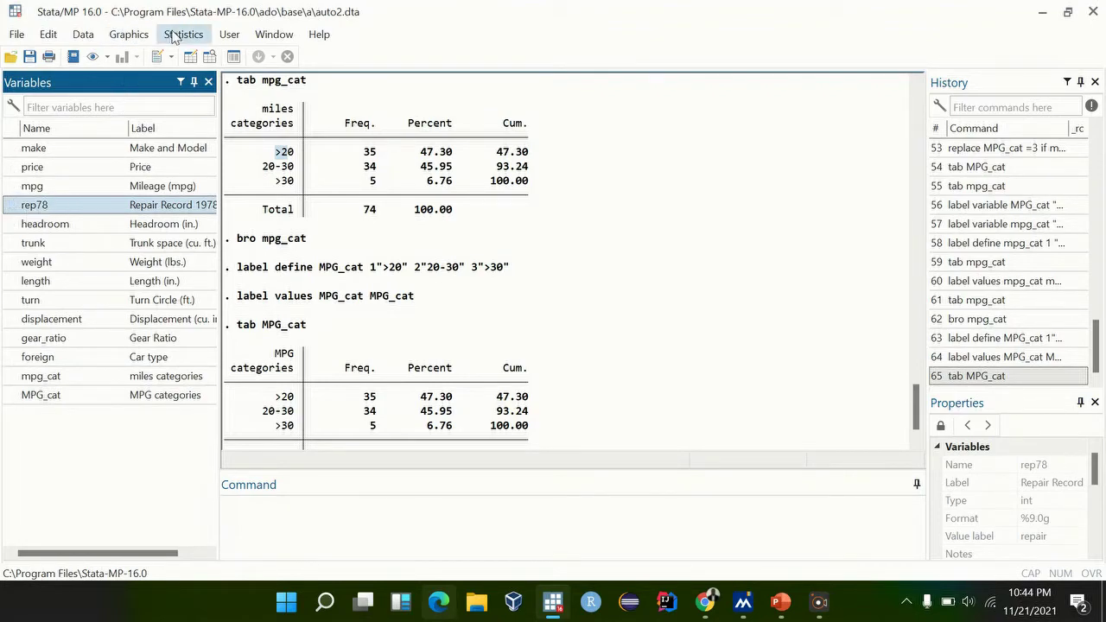
left_click(178, 35)
- In the Variables Manager, rename rep78 to repair_record and apply the change
mouse_move(83, 35)
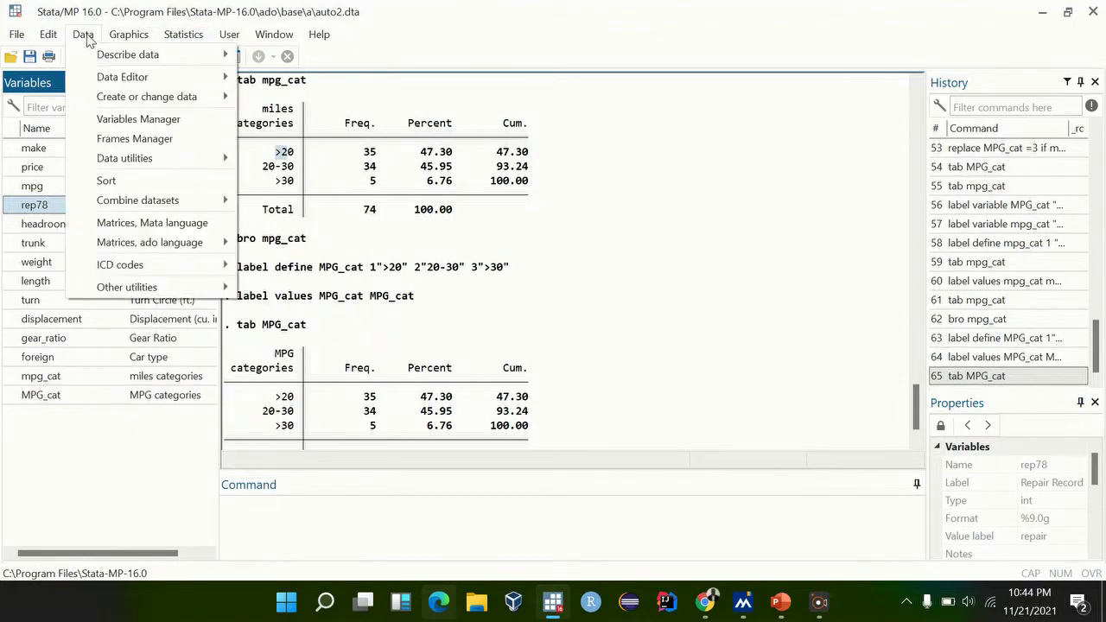
left_click(128, 118)
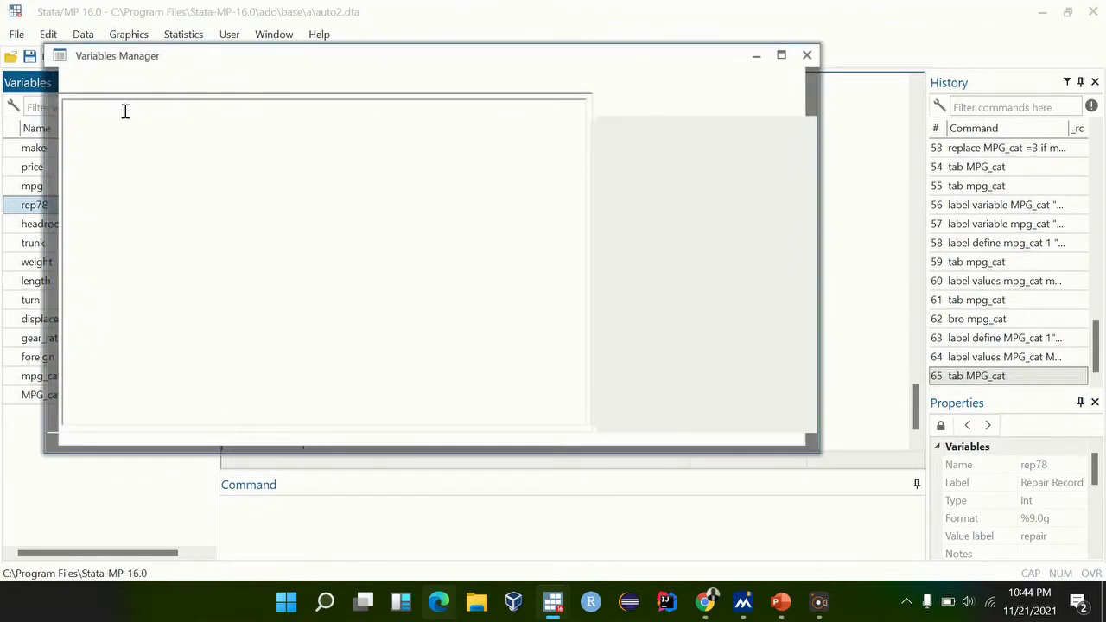
left_click(83, 223)
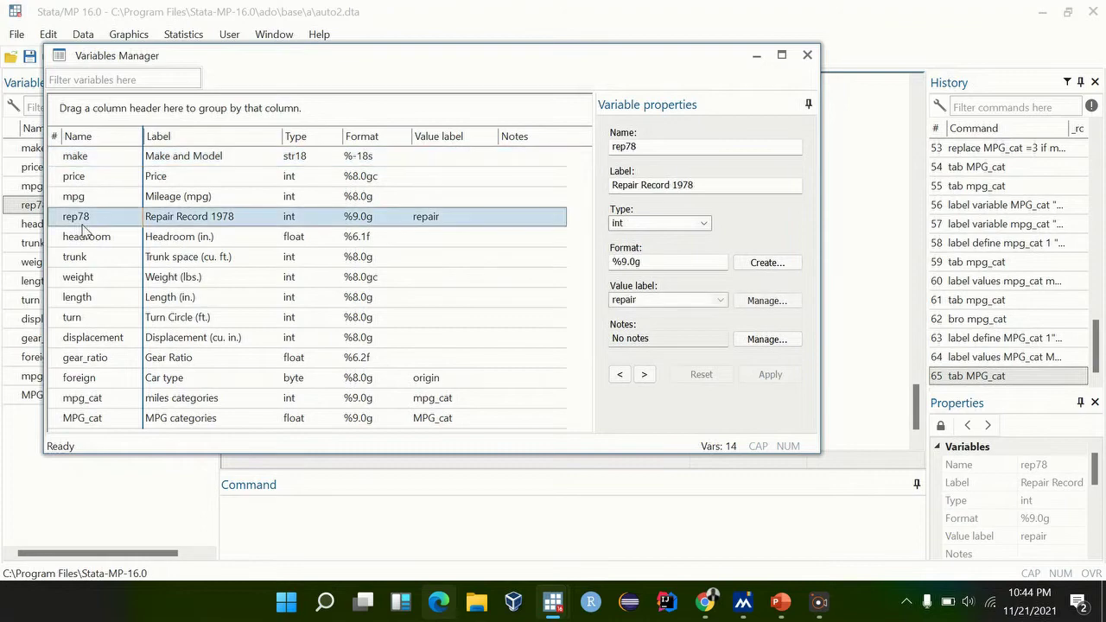
left_click(648, 149)
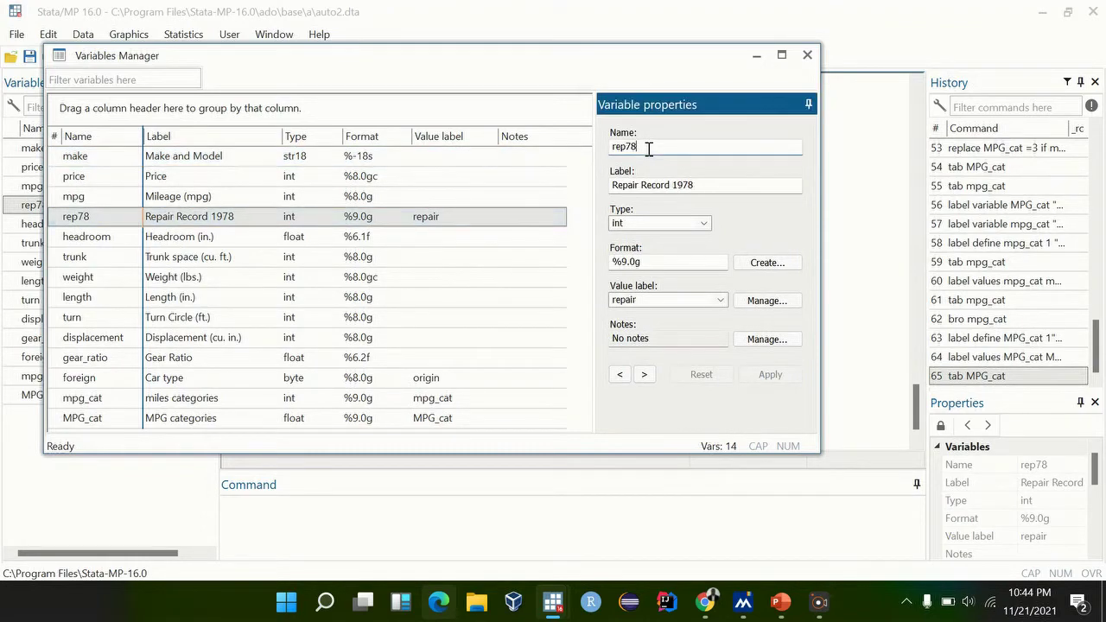
key("BackSpace")
key("BackSpace")
type("a")
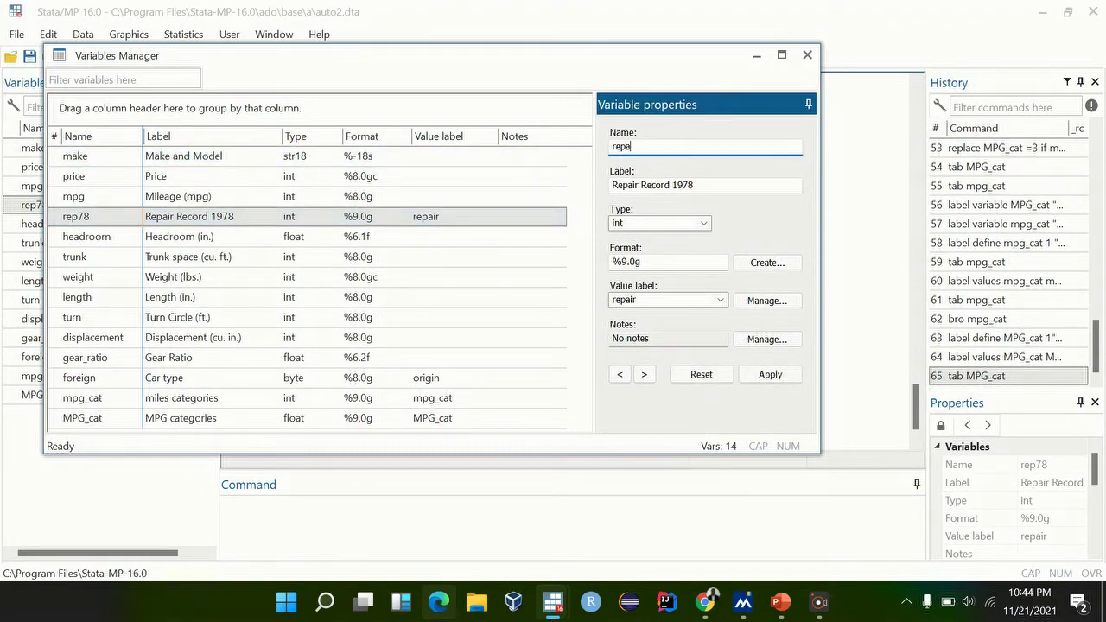
type("ir record")
left_click_drag(475, 66, 539, 159)
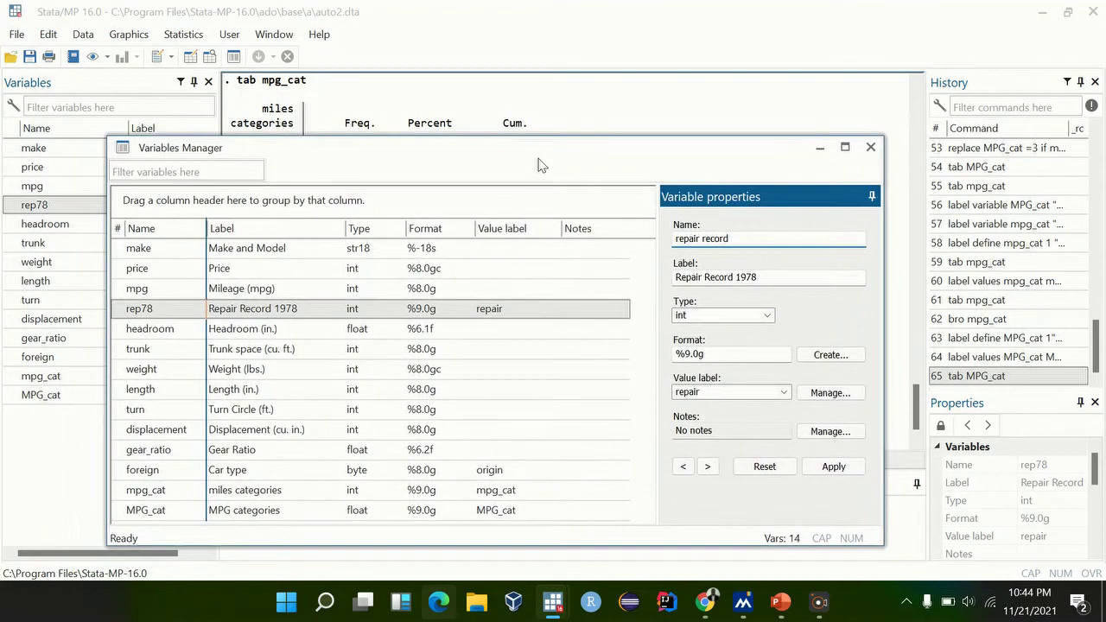
left_click(704, 240)
key("BackSpace")
type("_")
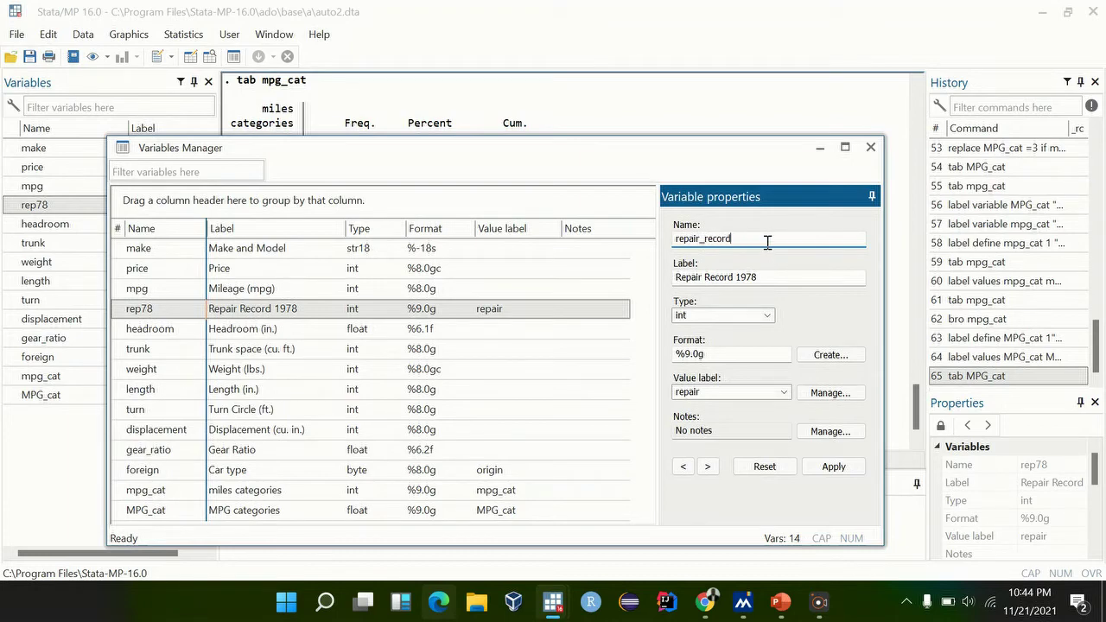
left_click(826, 472)
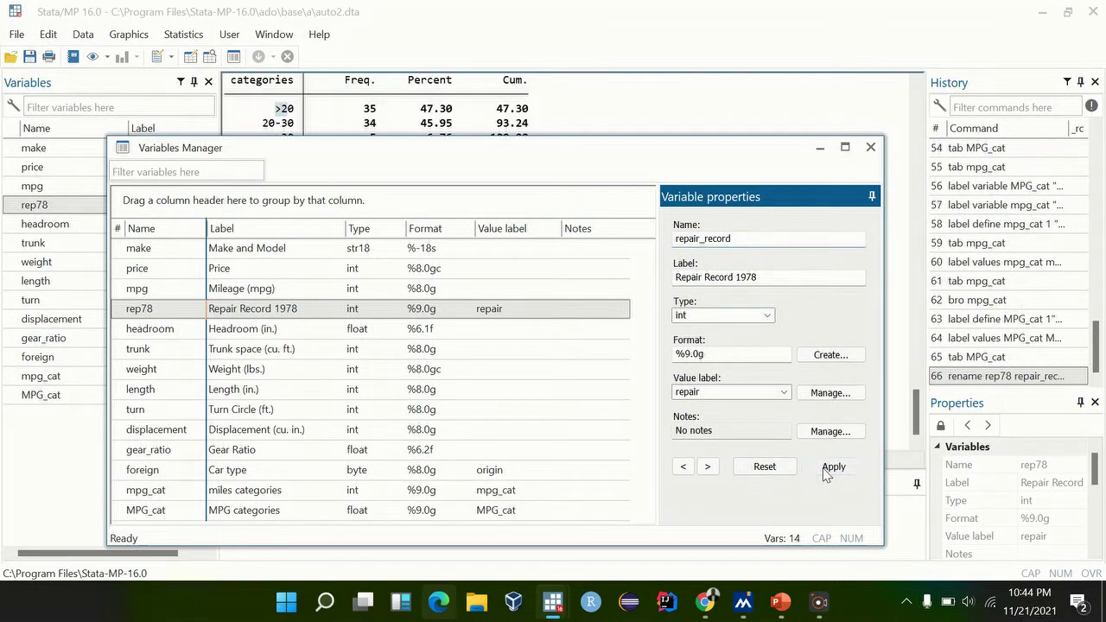
left_click(870, 147)
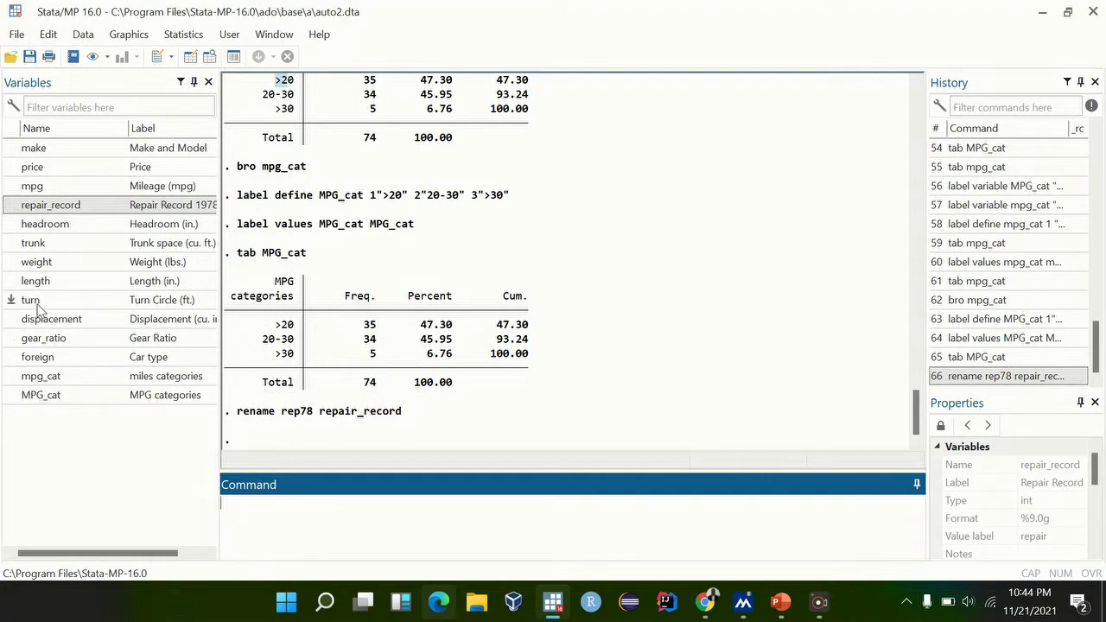
- Run rename foreign with a quoted car_type name, which Stata rejects as invalid
left_click(392, 417)
left_click_drag(393, 416, 228, 418)
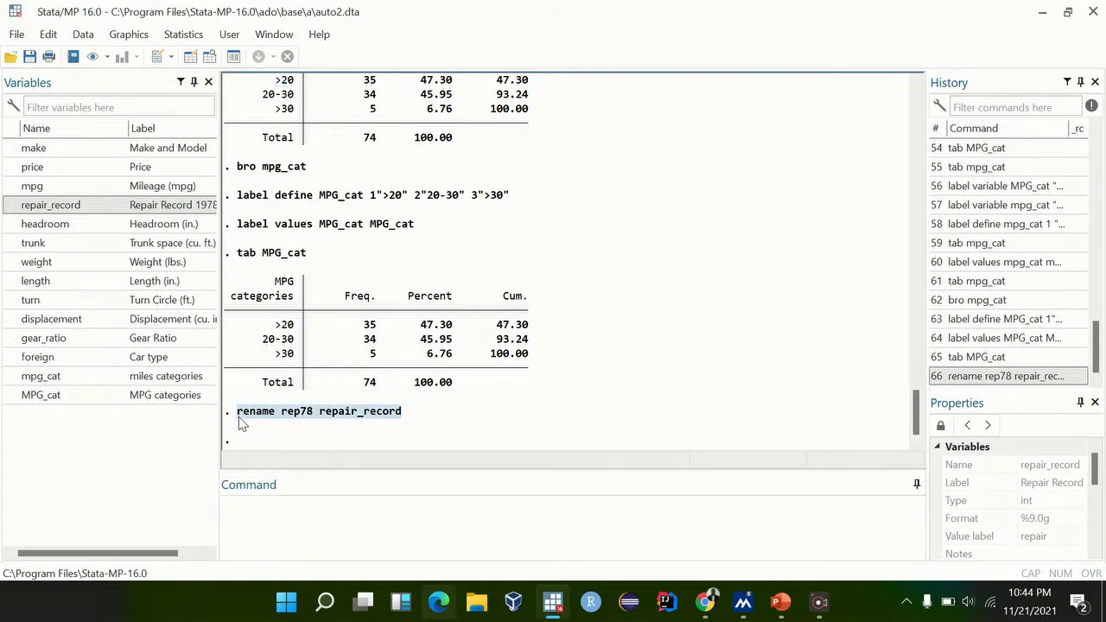
left_click(256, 525)
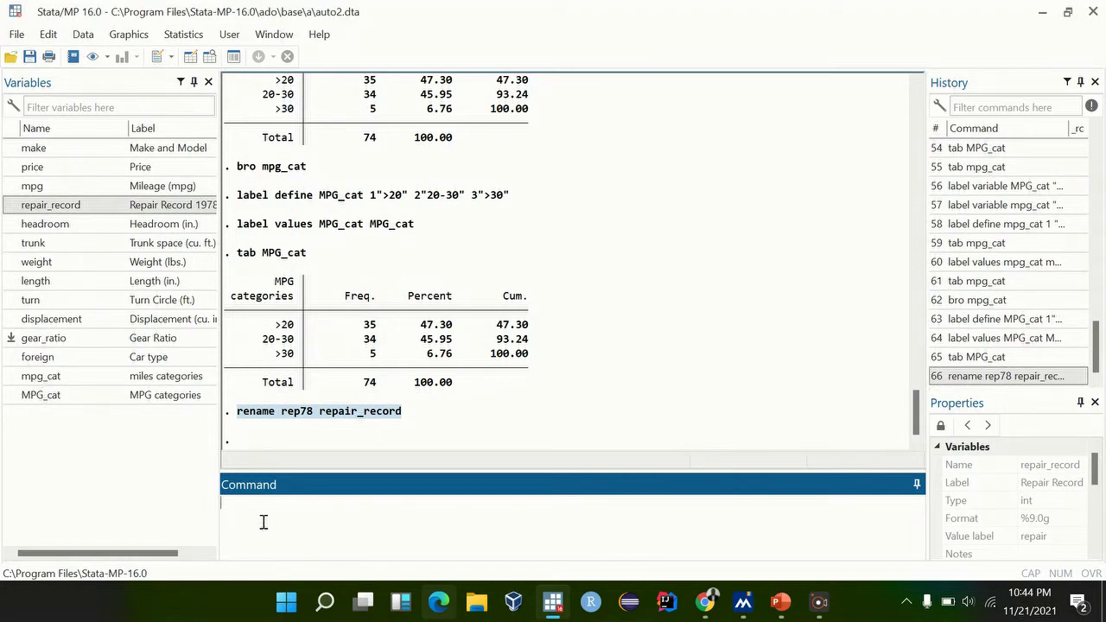
type("rename")
left_click(11, 361)
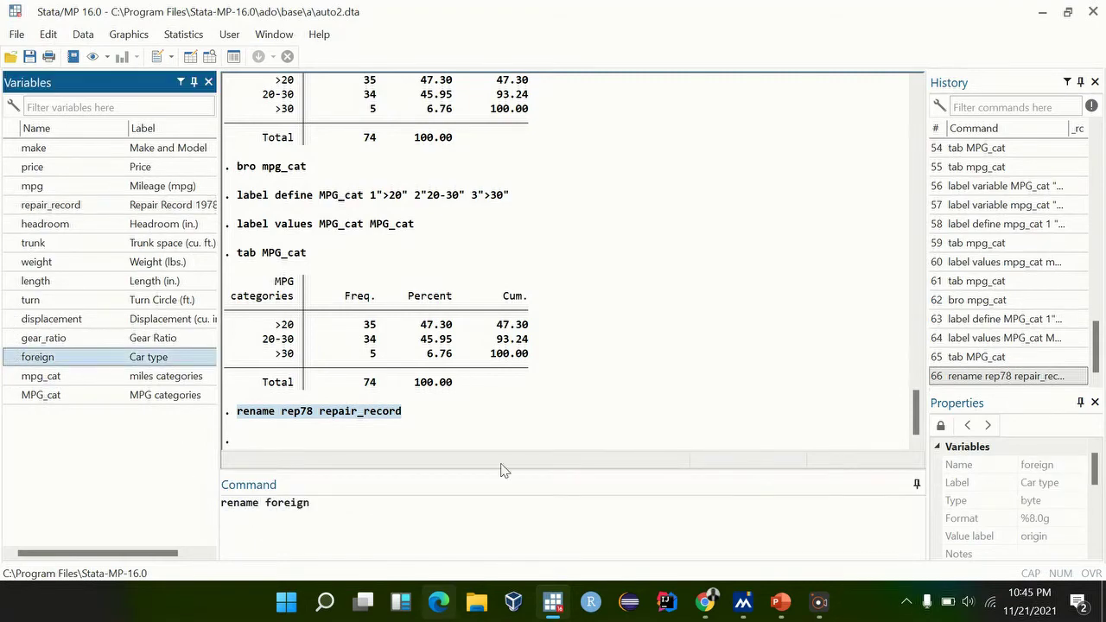
left_click(464, 525)
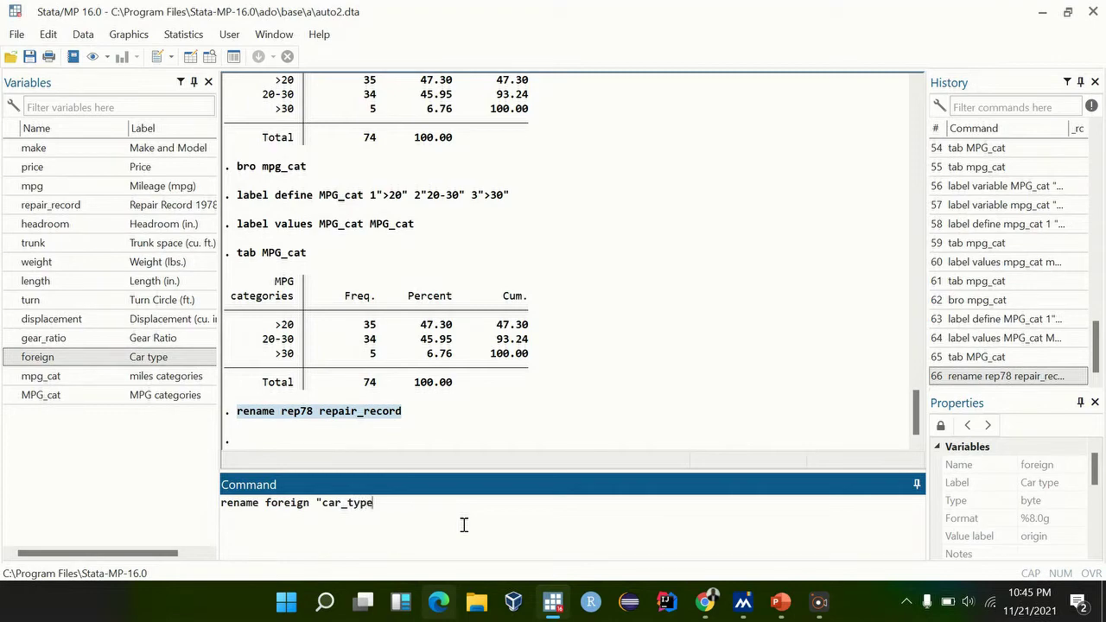
key("Return")
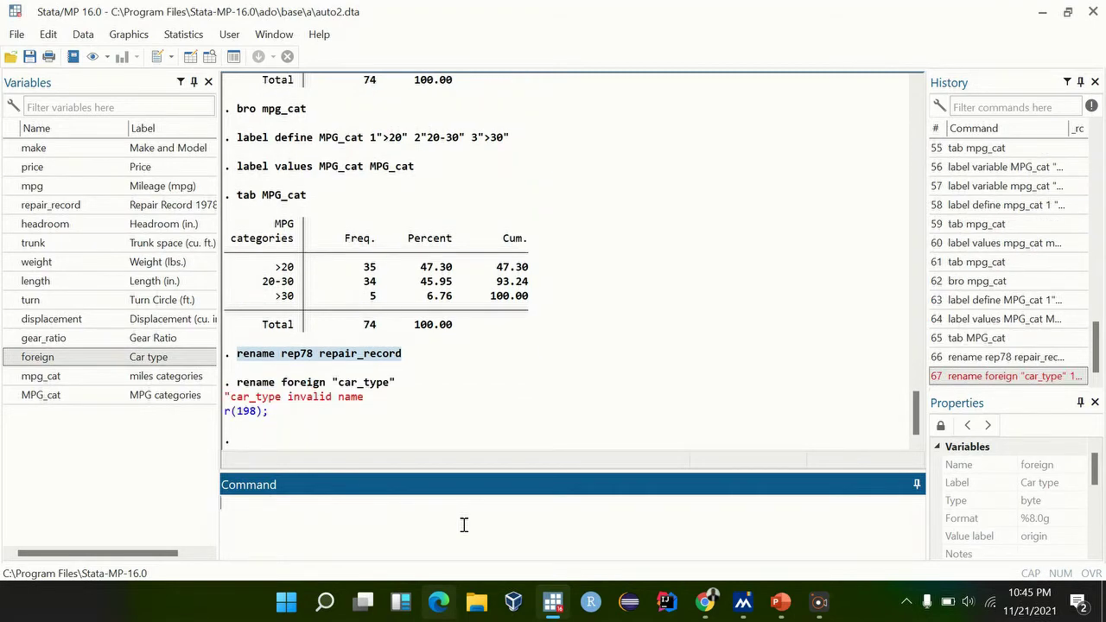
- Remove the opening quote from the recalled command and run rename foreign car_type
left_click(1005, 378)
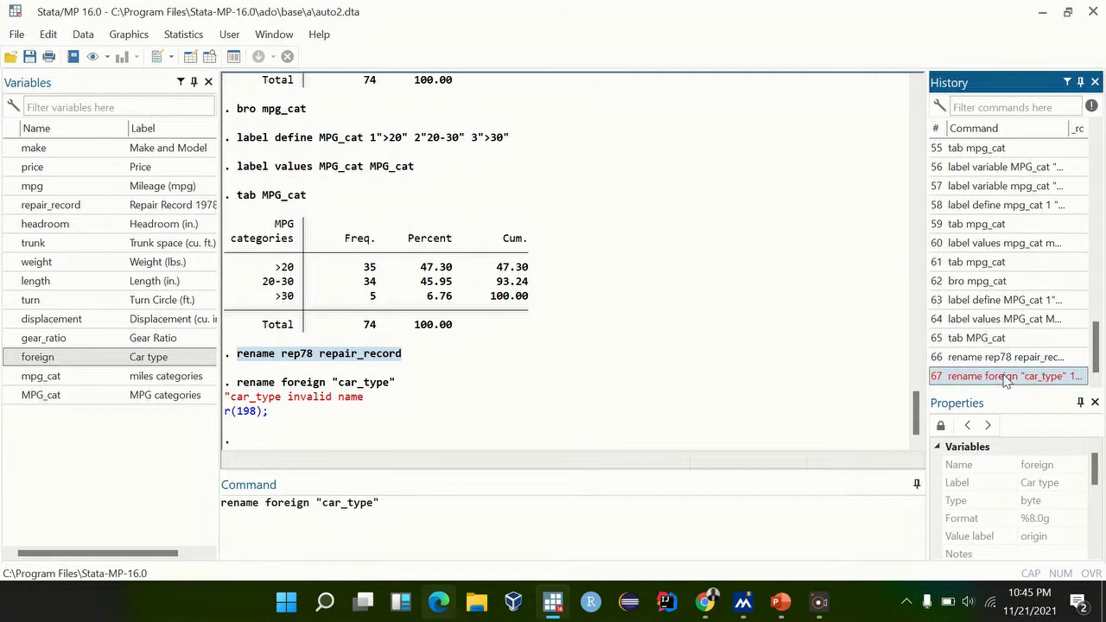
left_click(318, 502)
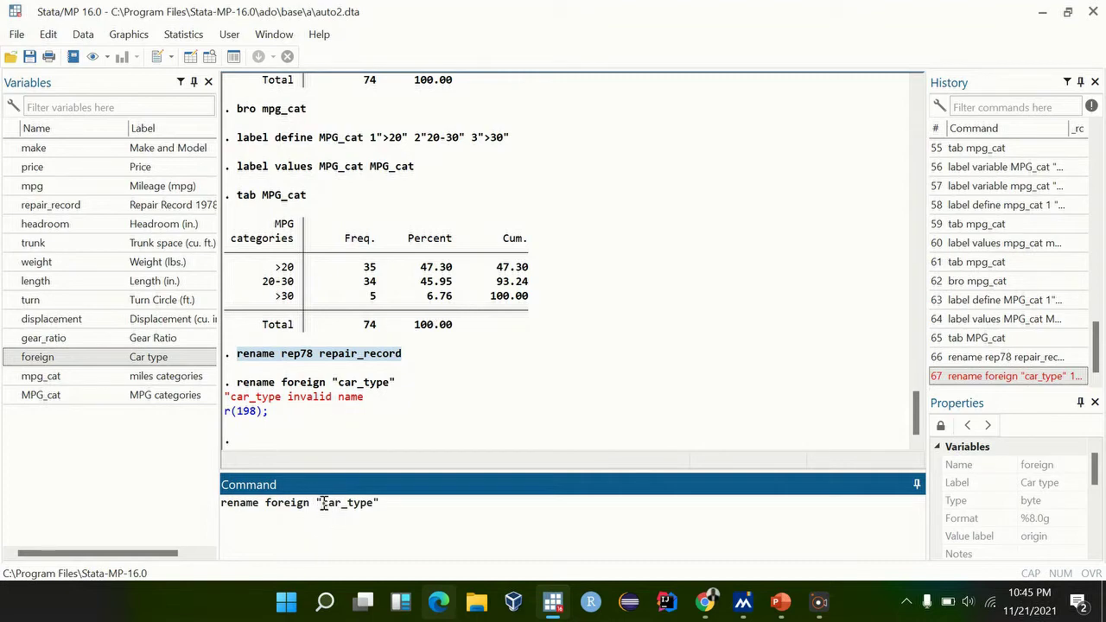
key("Delete")
key("Return")
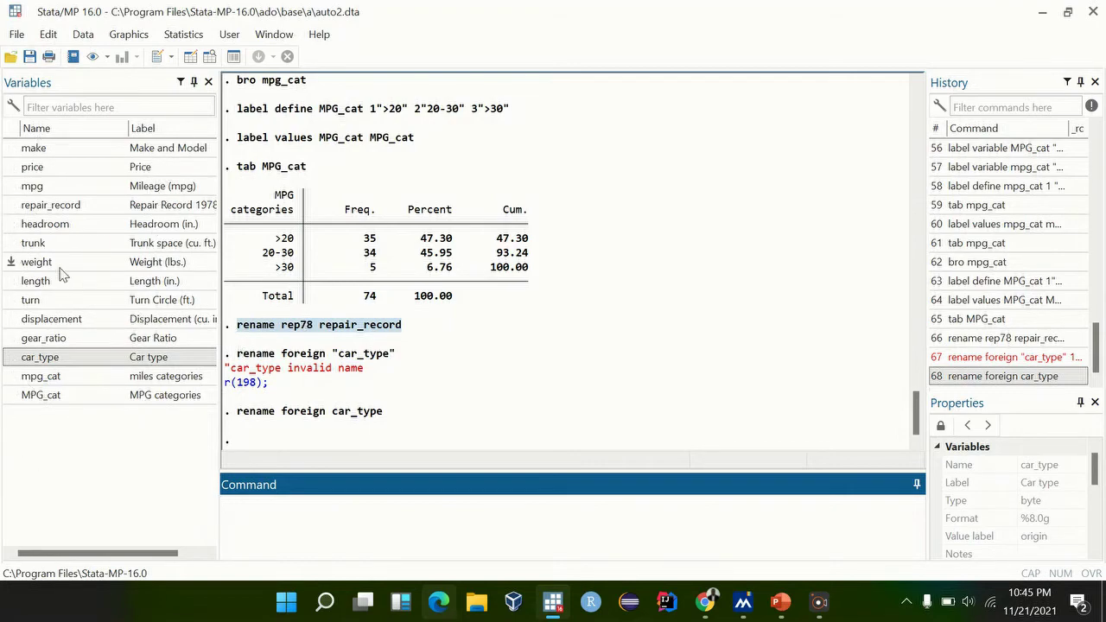
scroll(373, 283, "up", 5)
scroll(373, 283, "up", 8)
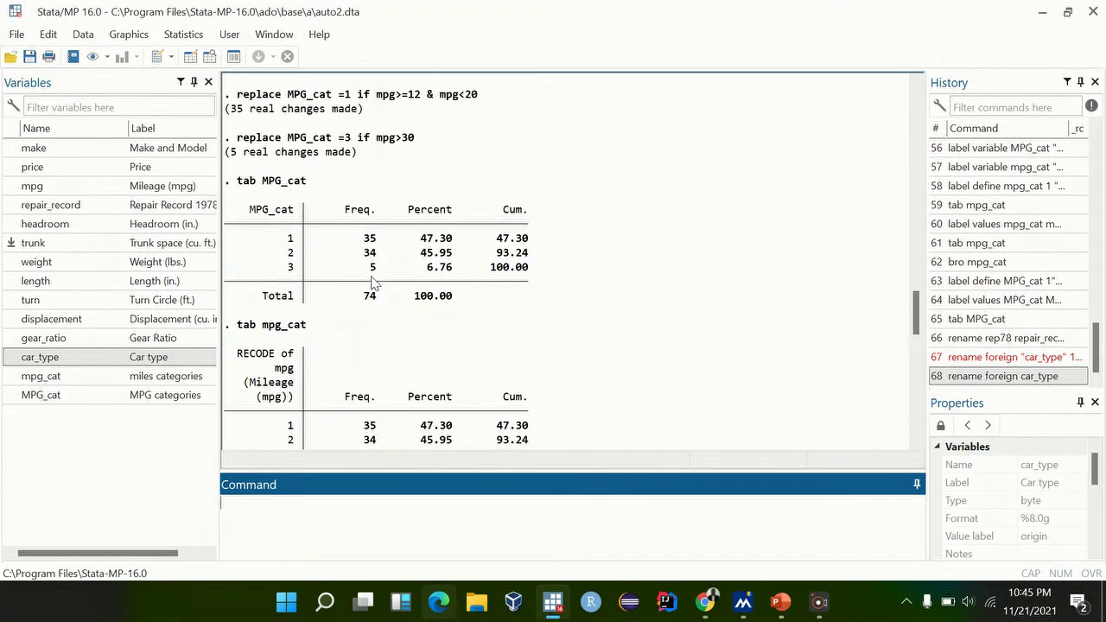
scroll(373, 283, "up", 3)
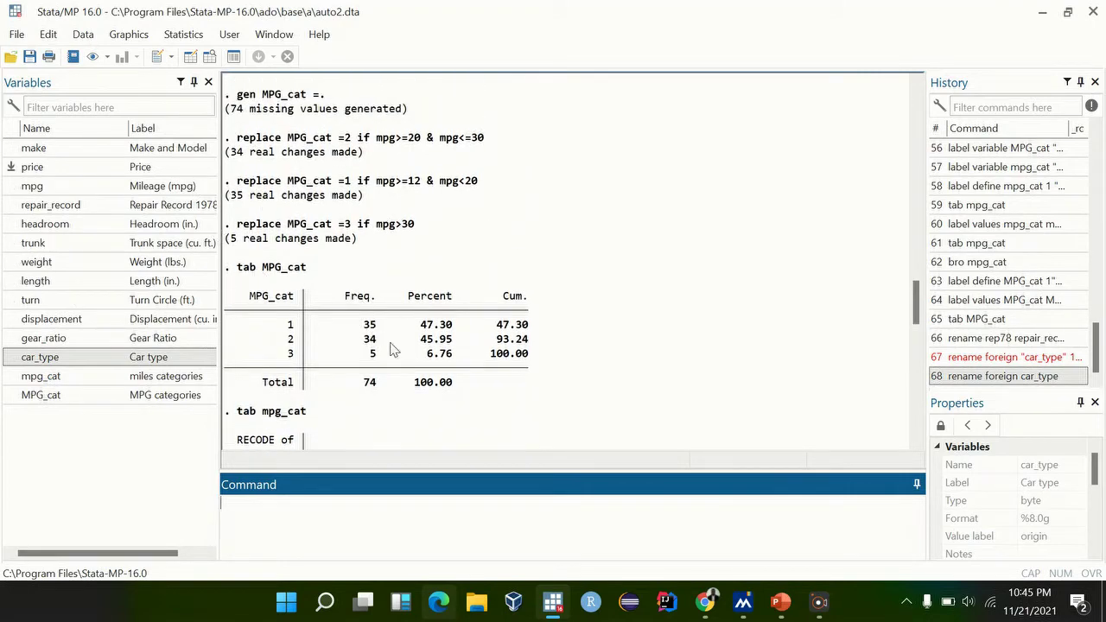
scroll(392, 348, "down", 1)
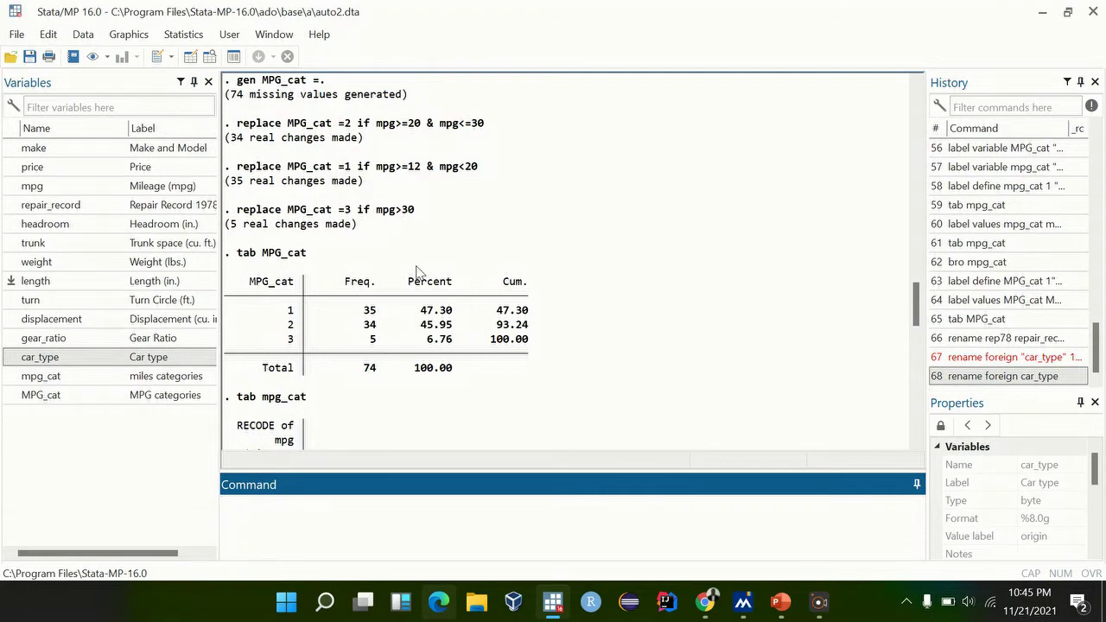
scroll(417, 271, "up", 3)
scroll(418, 271, "down", 12)
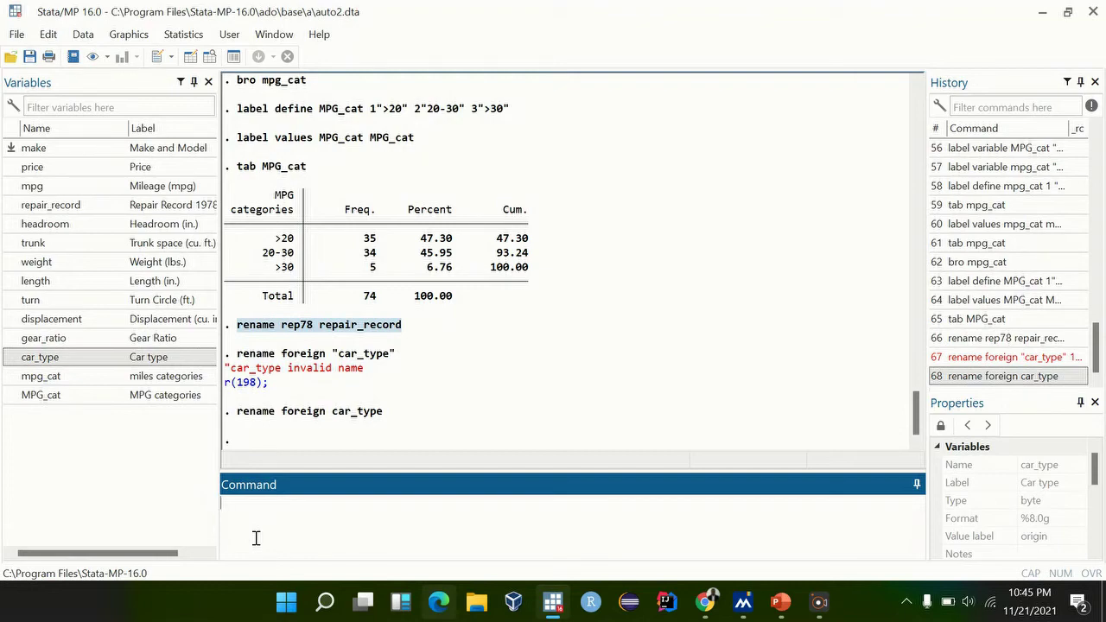
left_click(447, 416)
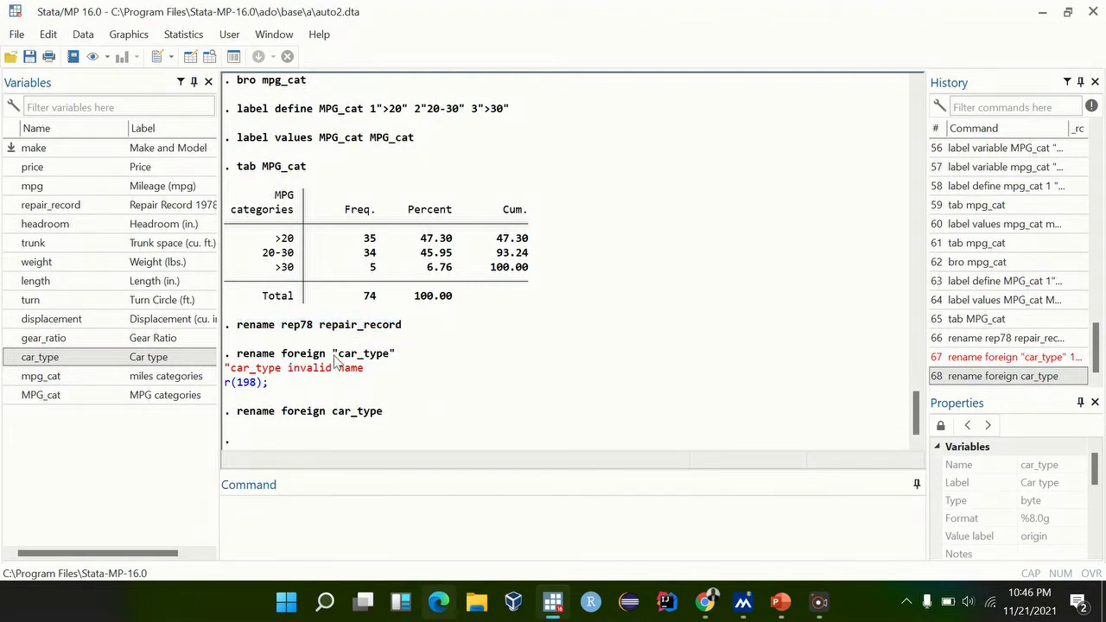
left_click(289, 514)
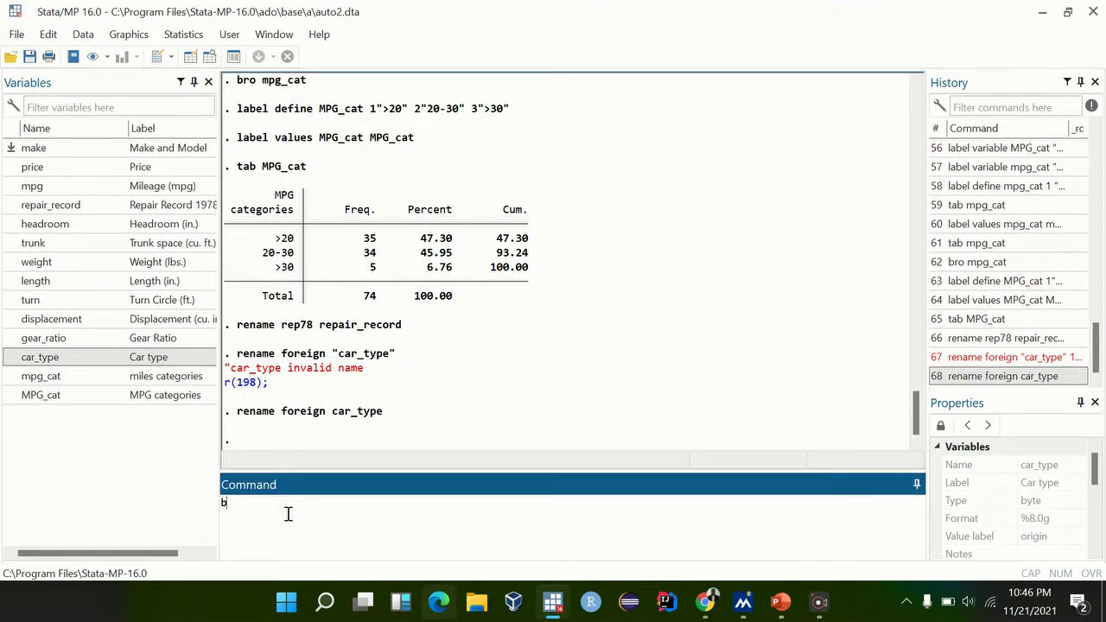
type("bro")
key("Return")
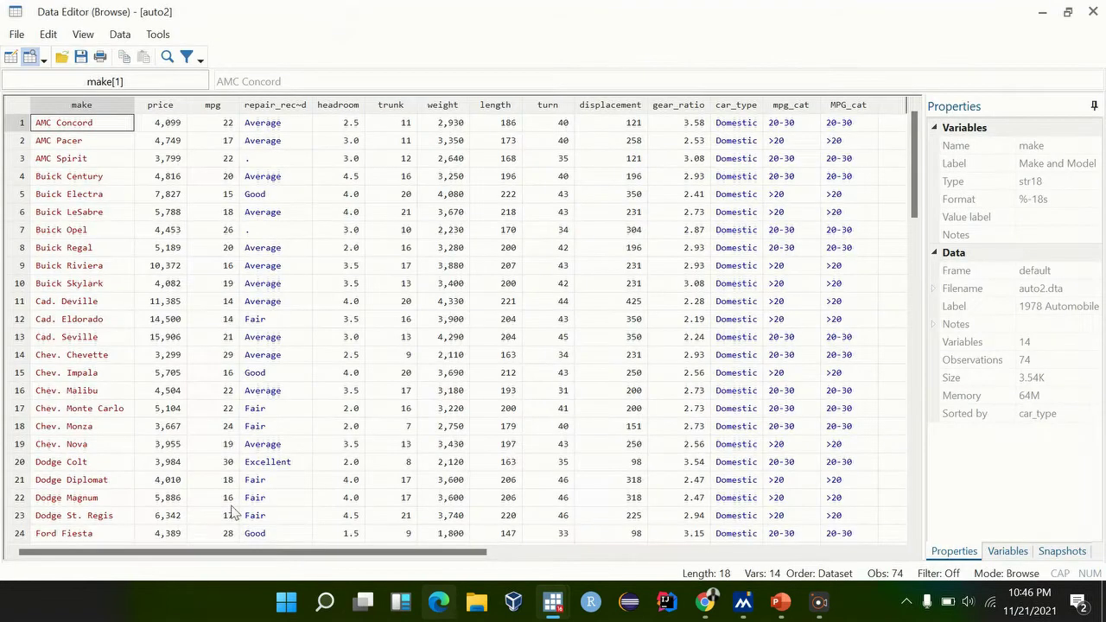
left_click(261, 158)
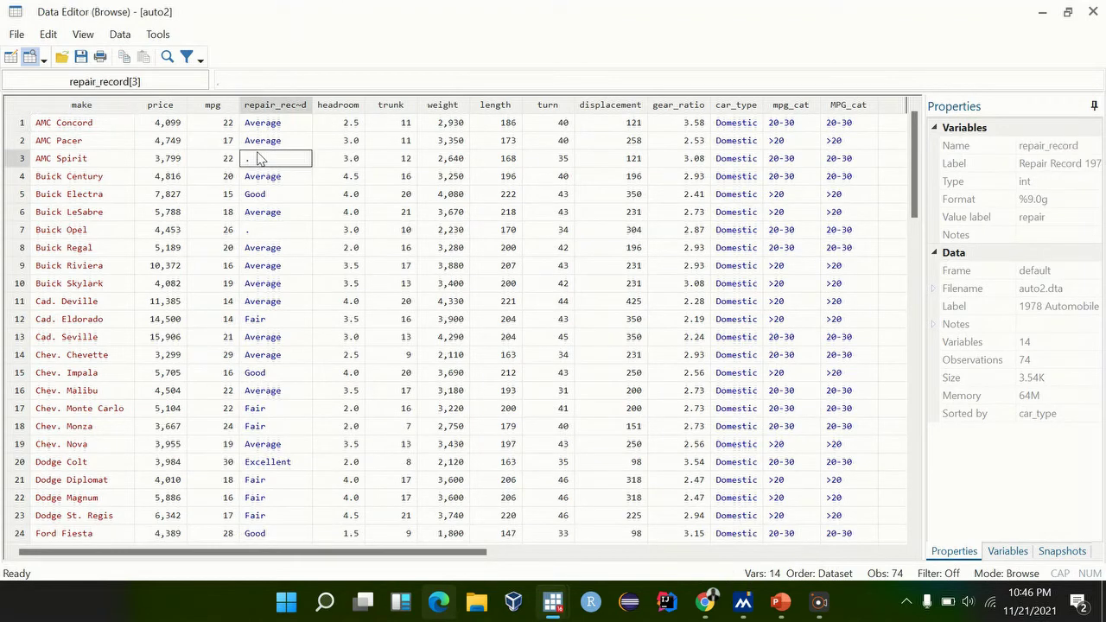
left_click(266, 232)
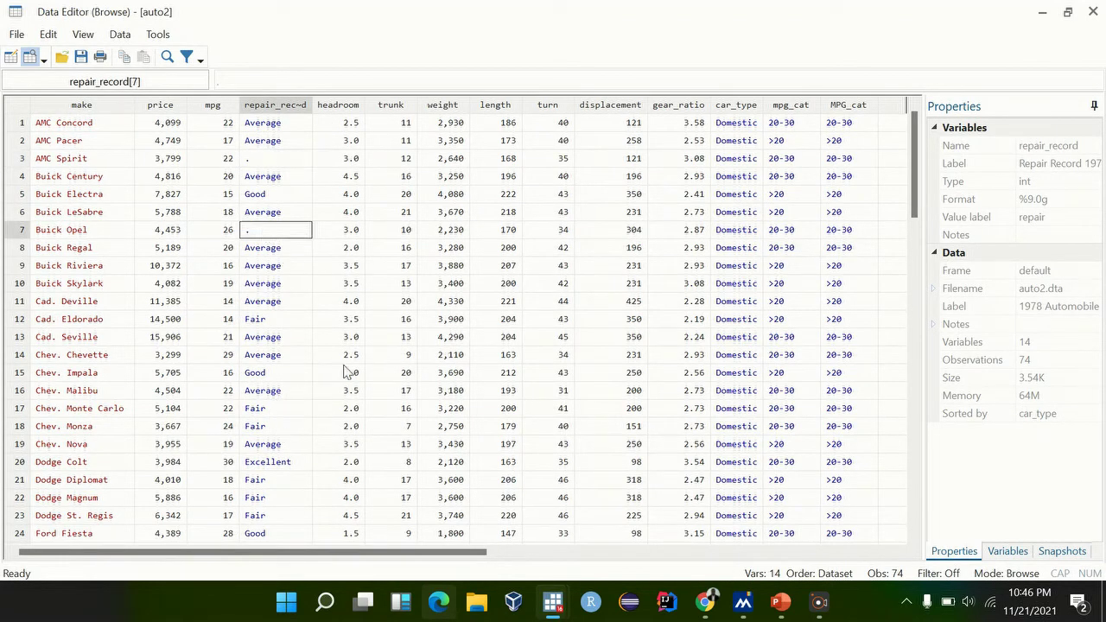
scroll(350, 369, "down", 6)
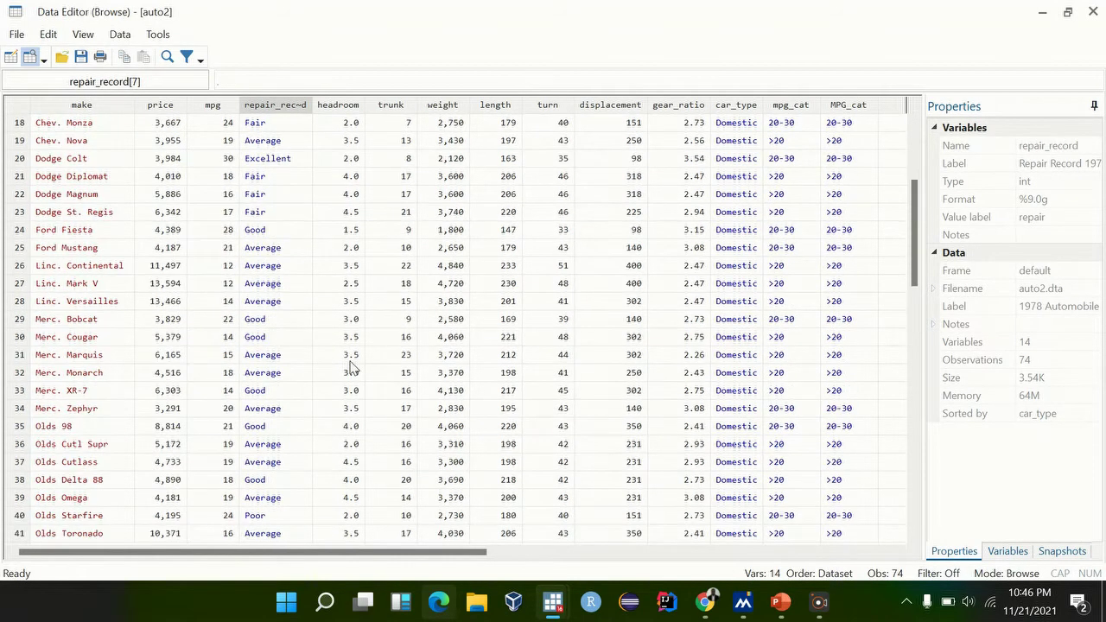
left_click(1094, 11)
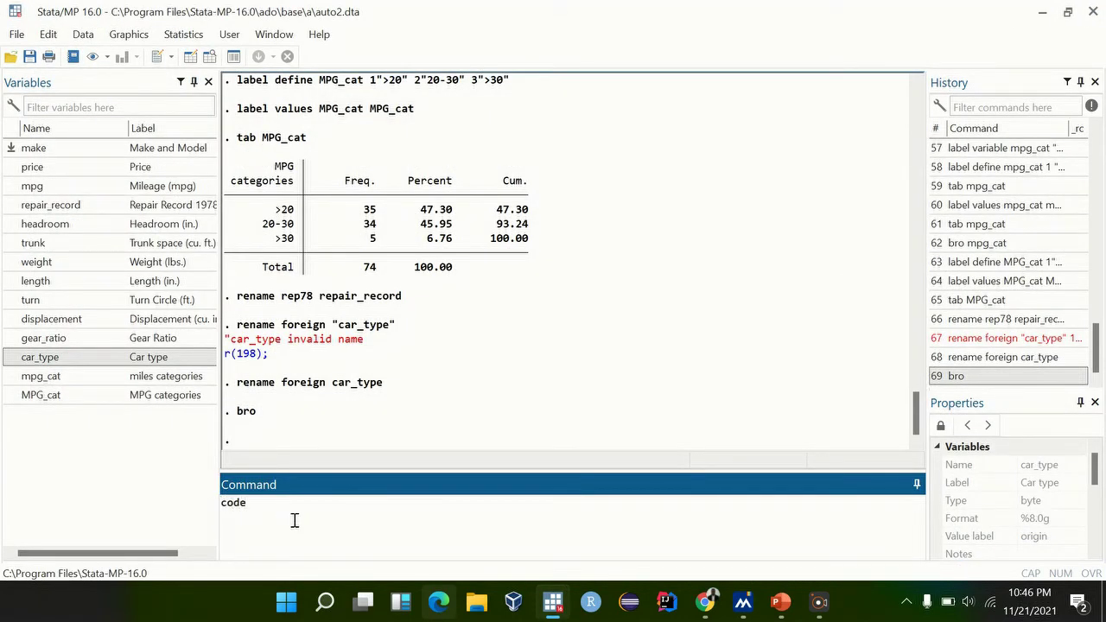
- Run codebook for gear_ratio, then for make
left_click(294, 521)
type("codebook")
left_click(11, 340)
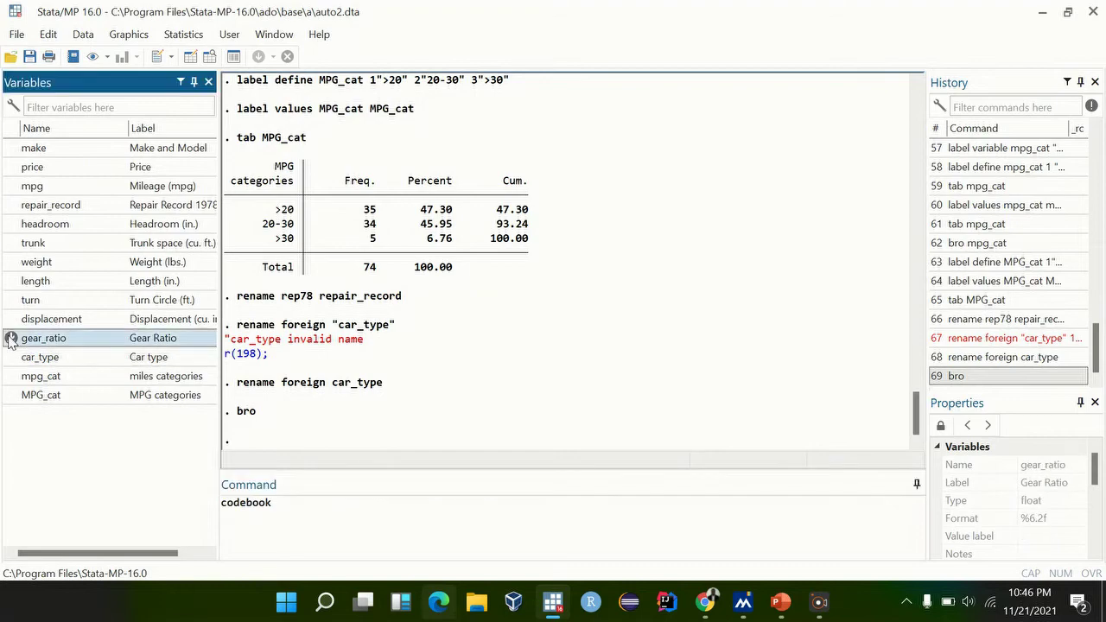
left_click(10, 340)
key("Return")
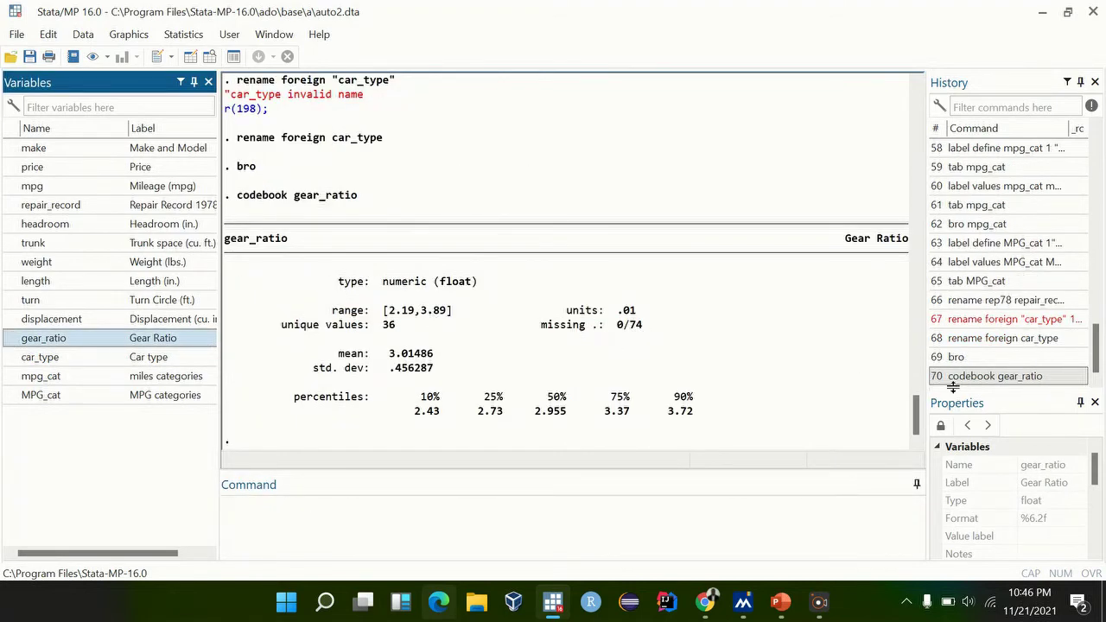
left_click(292, 525)
type("co")
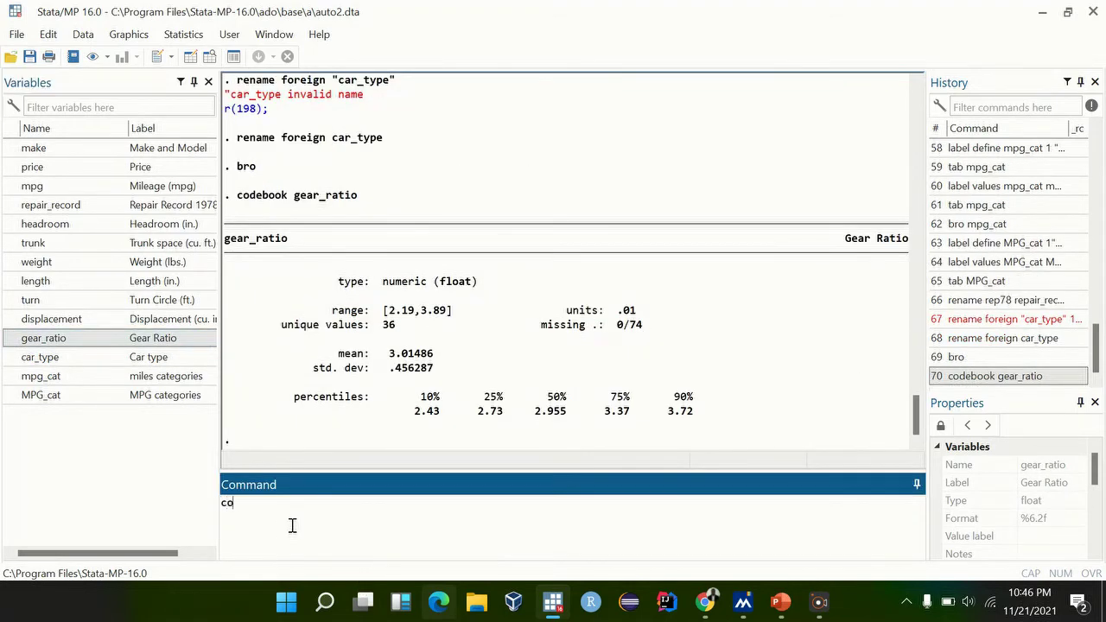
type("debook")
left_click(11, 148)
key("Return")
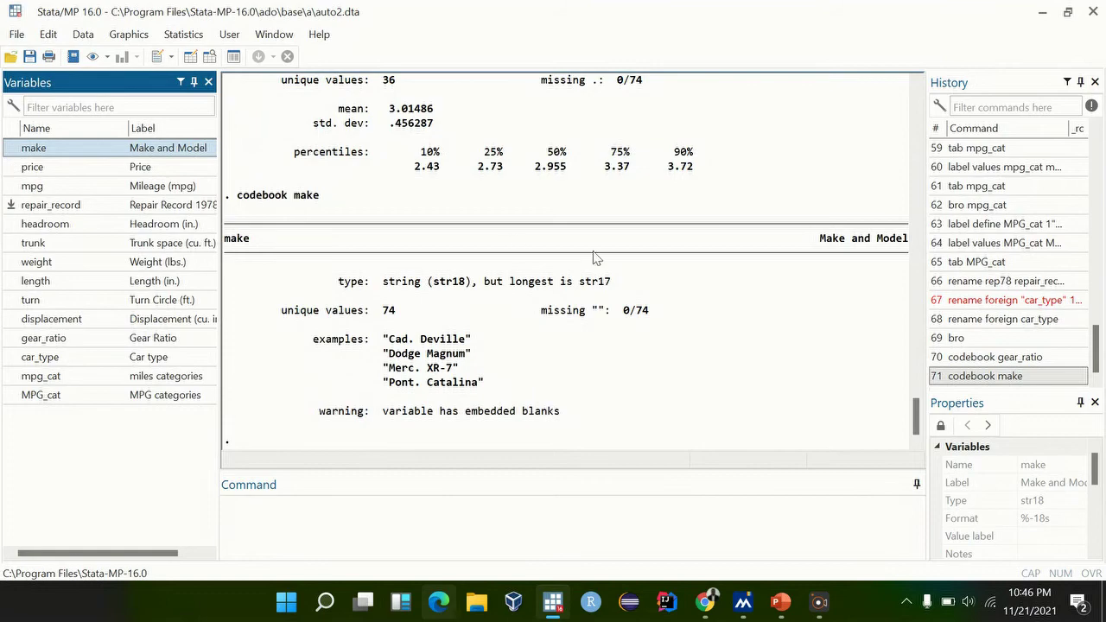
- Rerun the recalled codebook command with repair_record in place of make
left_click(975, 377)
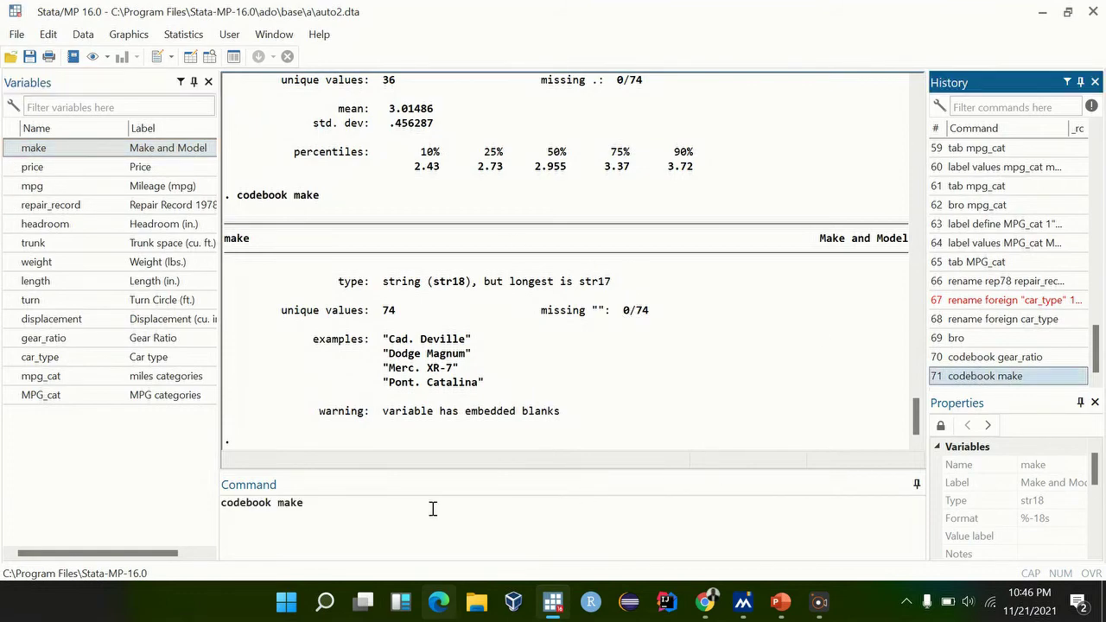
double_click(303, 505)
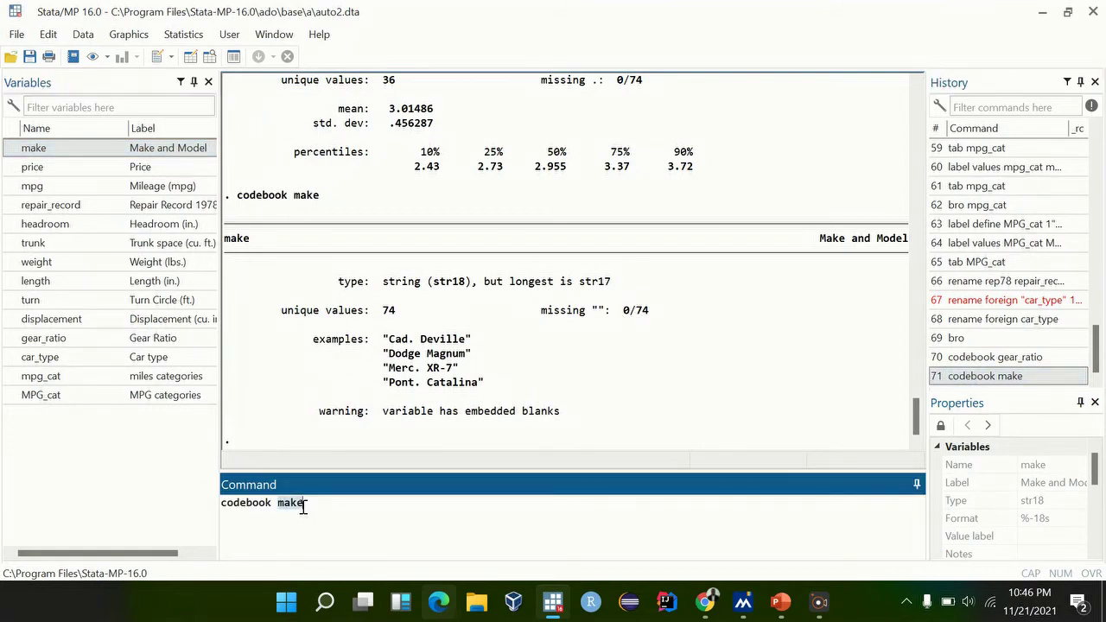
left_click(12, 208)
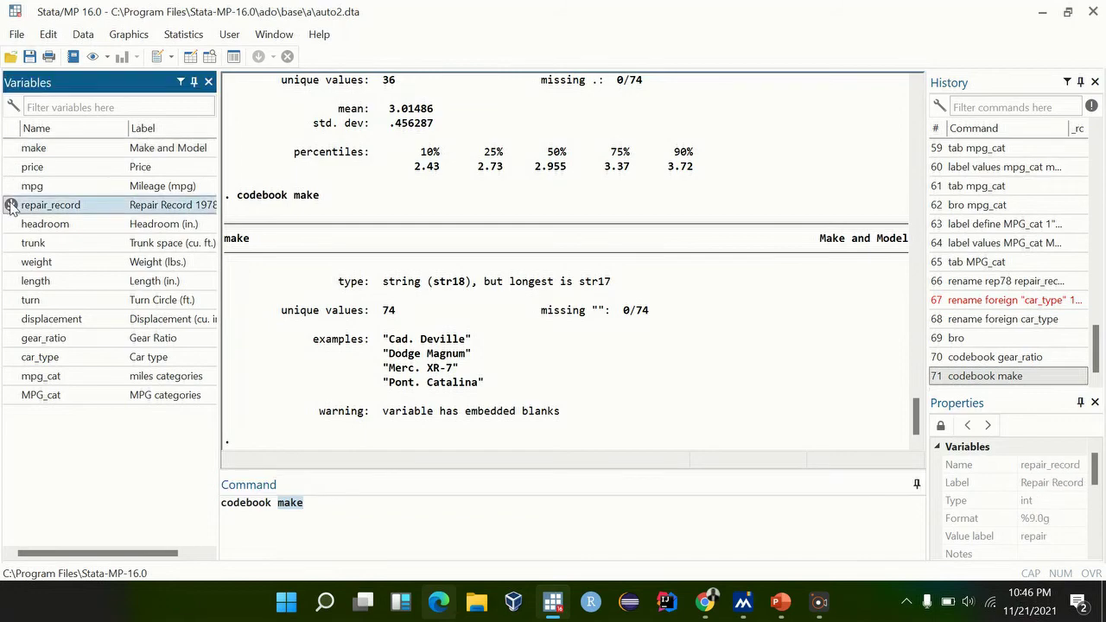
left_click(420, 510)
key("Return")
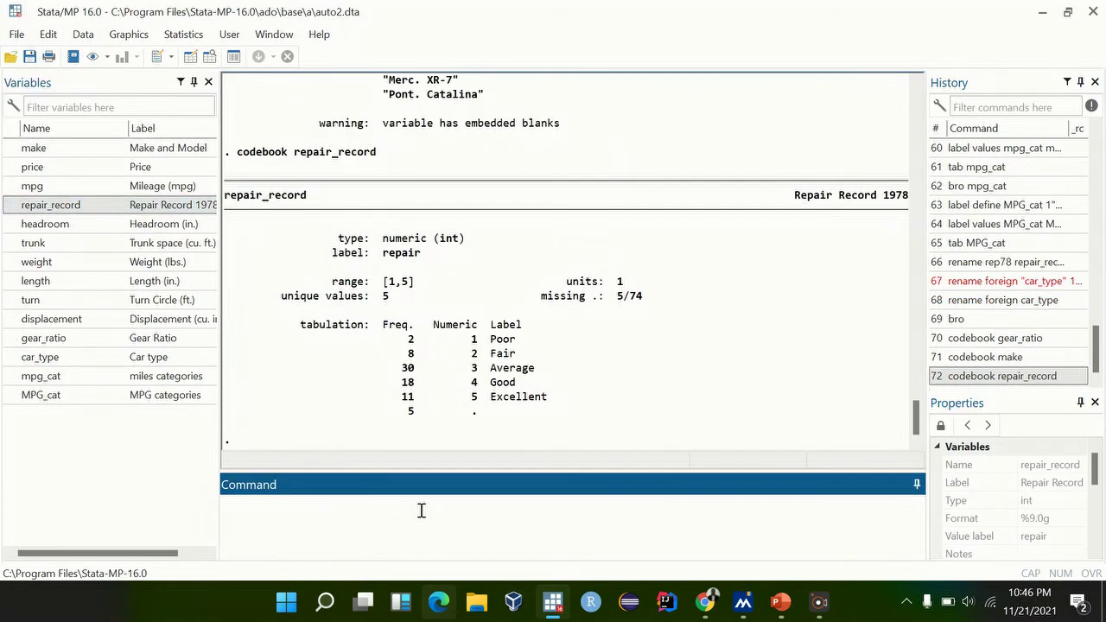
- Highlight the row showing 5 missing values in repair_record's tabulation, then clear it
left_click(624, 301)
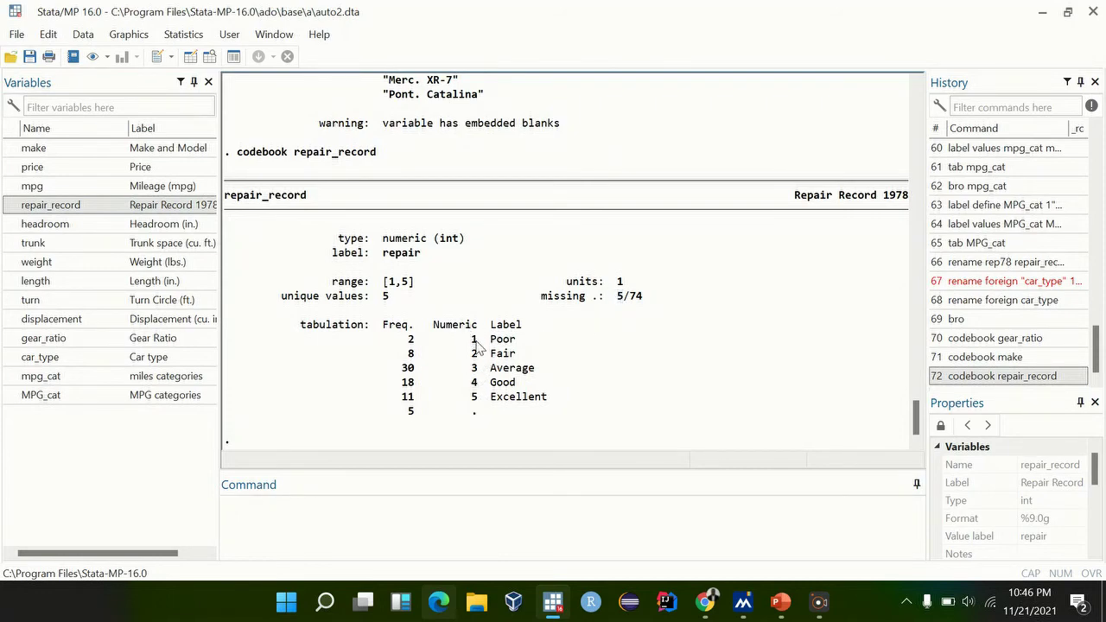
left_click_drag(491, 414, 396, 423)
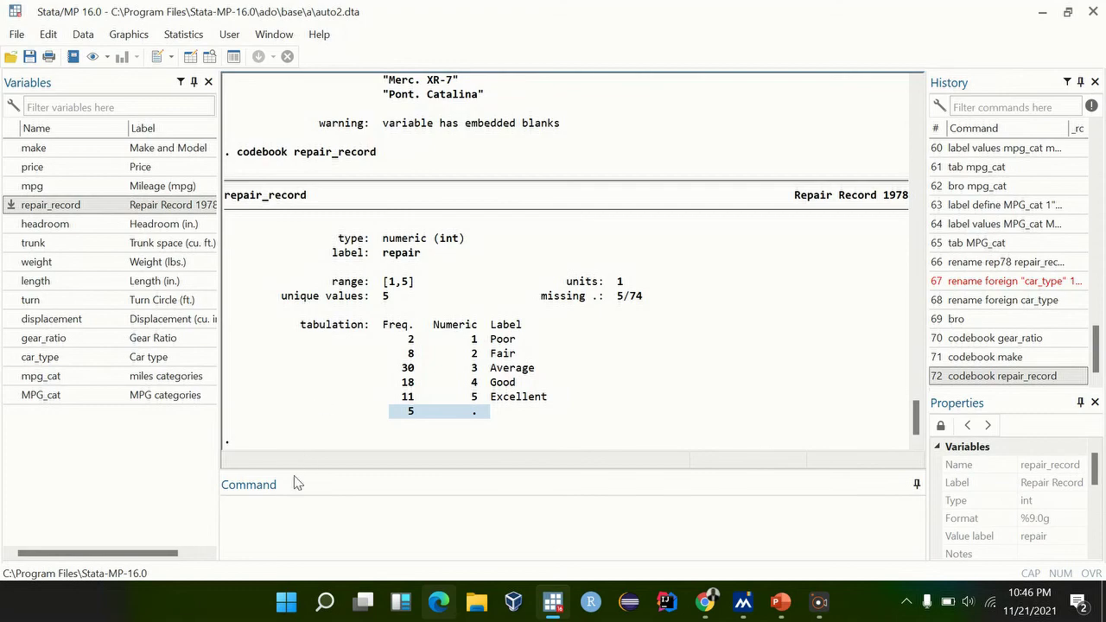
left_click(258, 515)
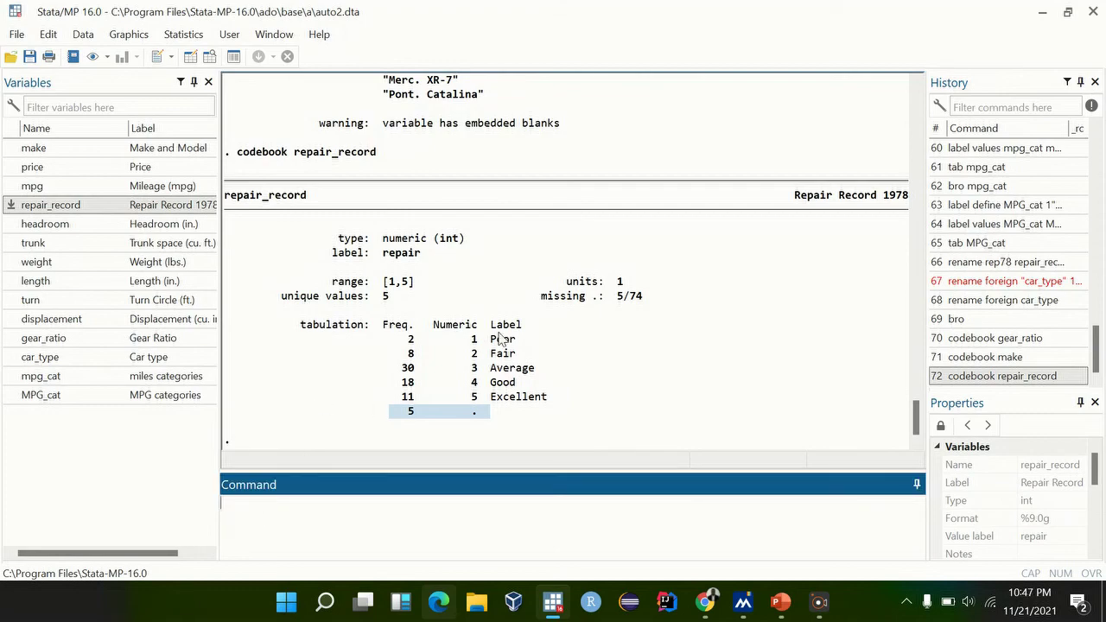
left_click(370, 378)
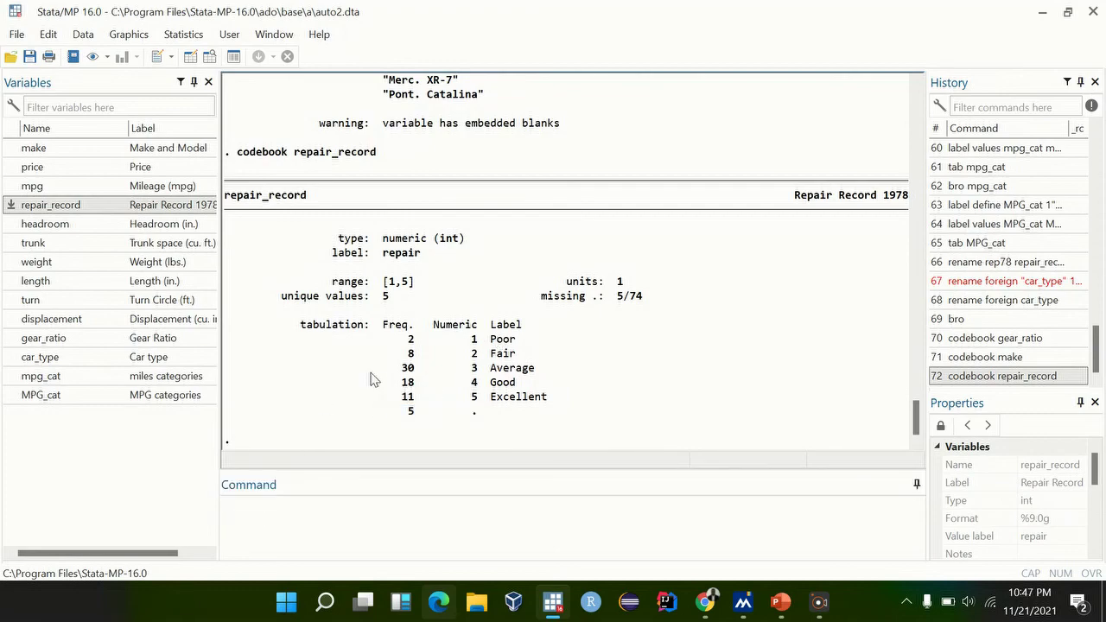
left_click(271, 531)
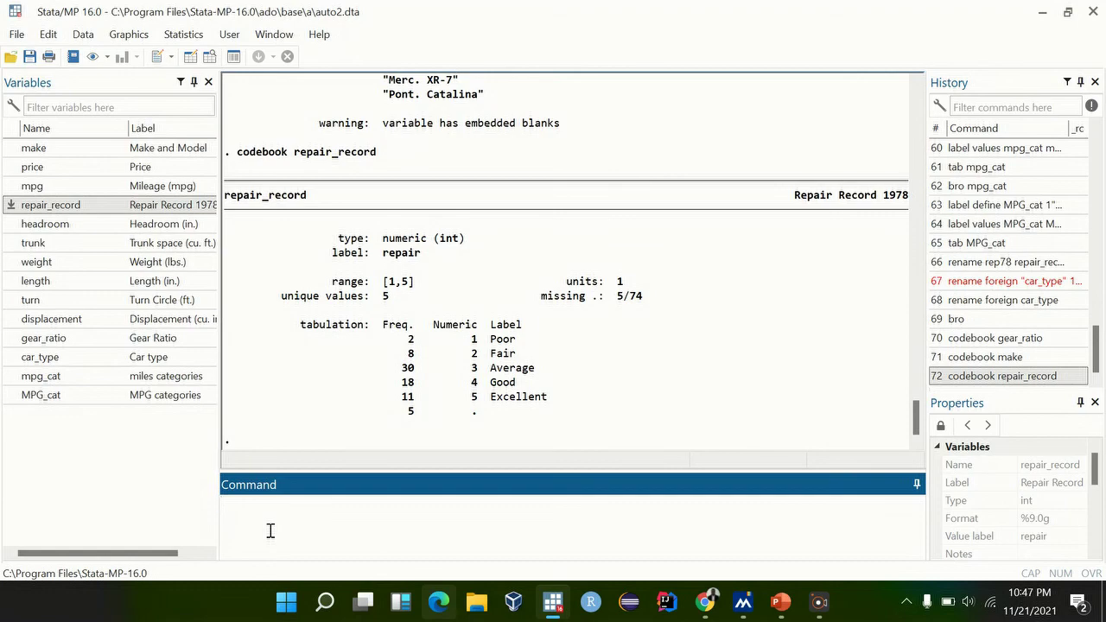